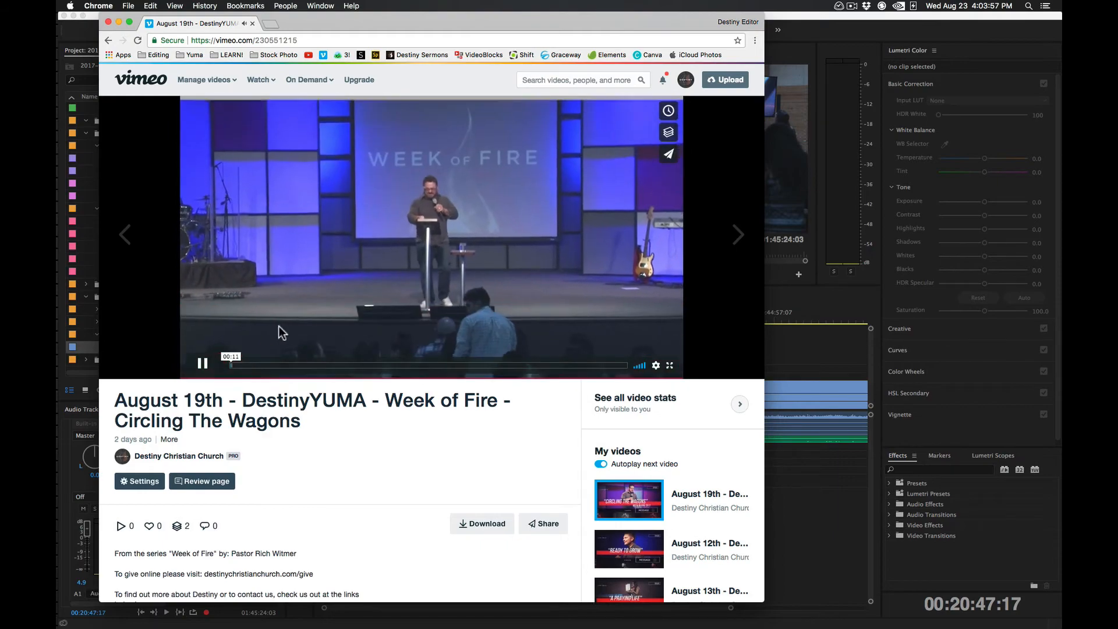
# Pause the Vimeo sermon video, close its browser window and return to the Premiere Pro timeline
pyautogui.click(203, 373)
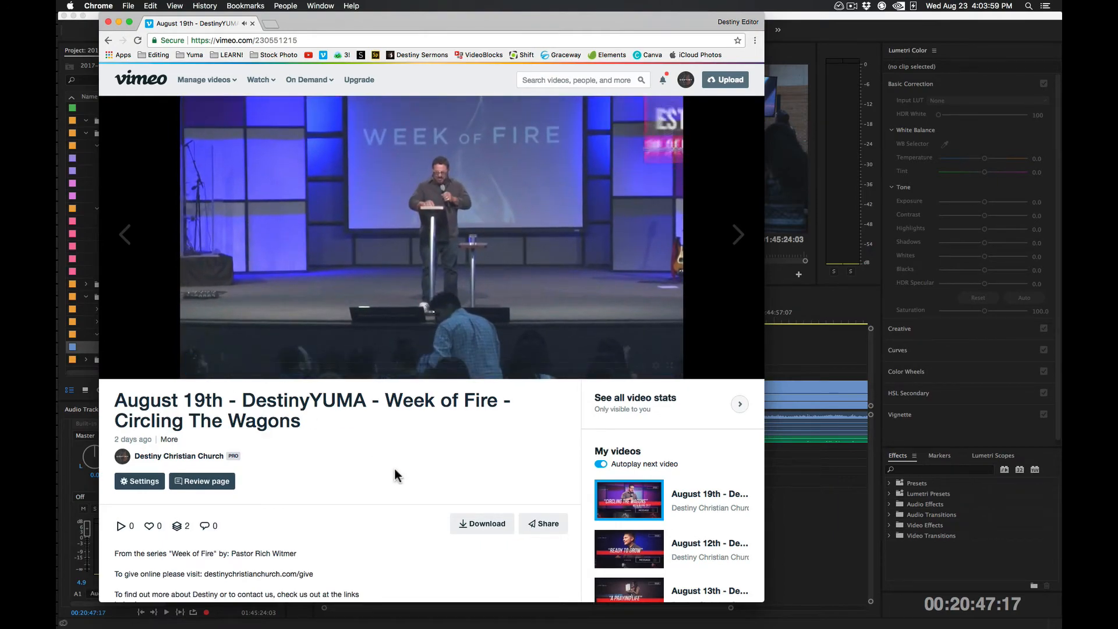
pyautogui.press('super+w')
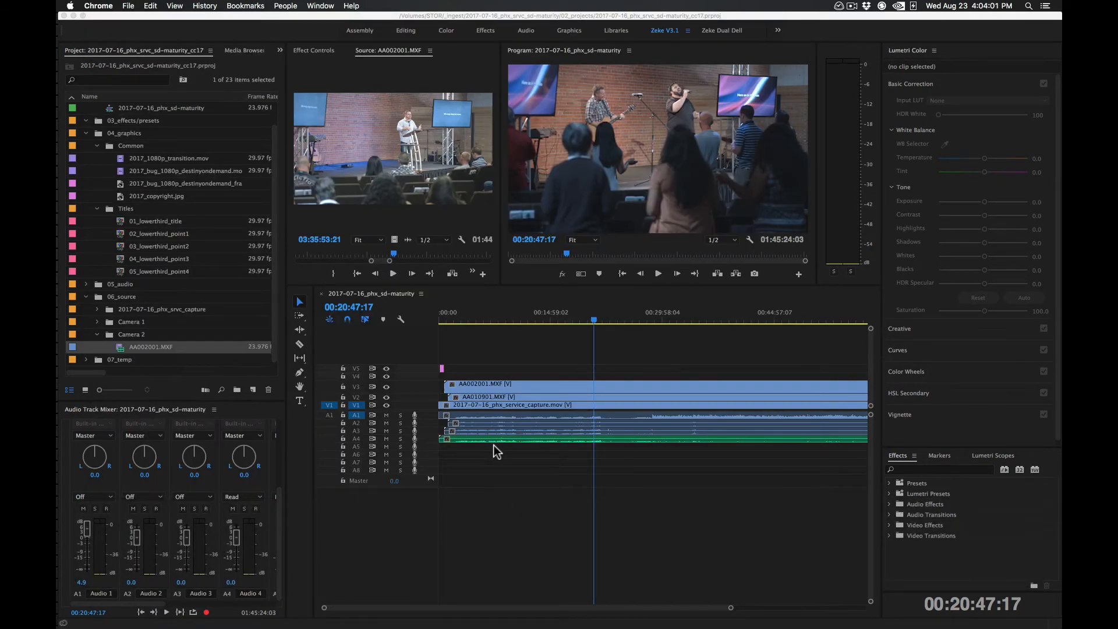
pyautogui.click(508, 327)
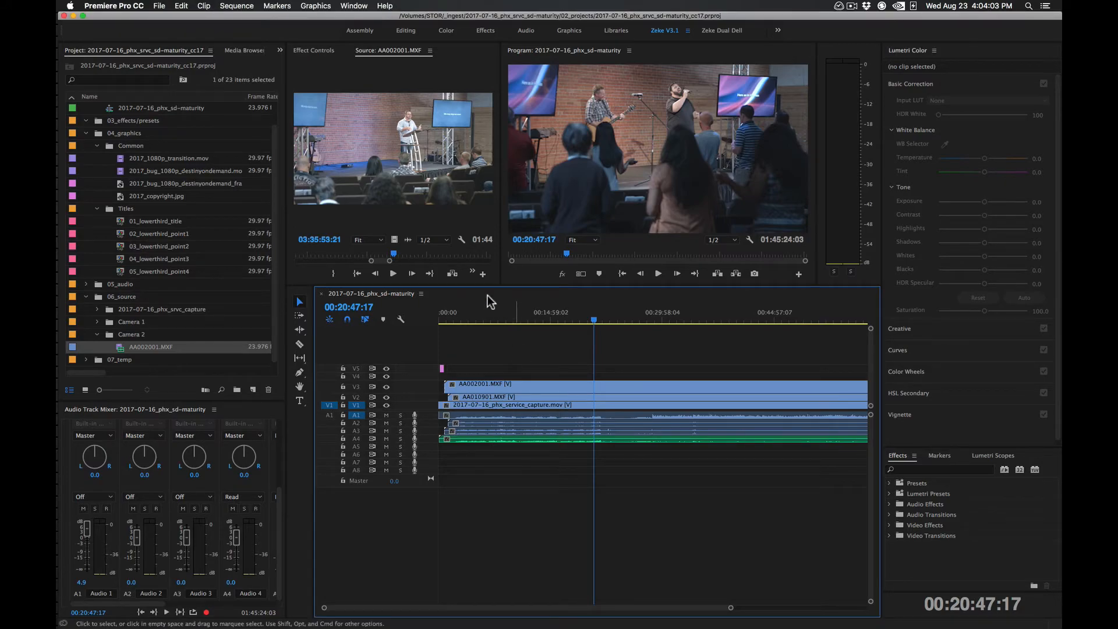
# Maximize the source monitor showing the AA002001.MXF frame at 03:35:53:21
pyautogui.click(381, 160)
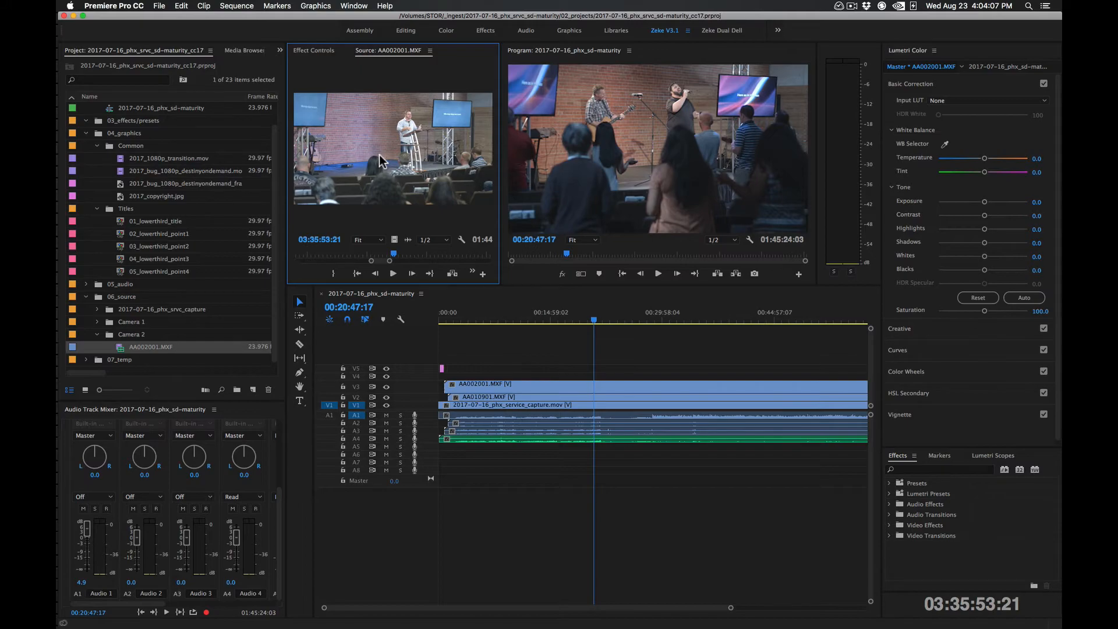
pyautogui.press('`')
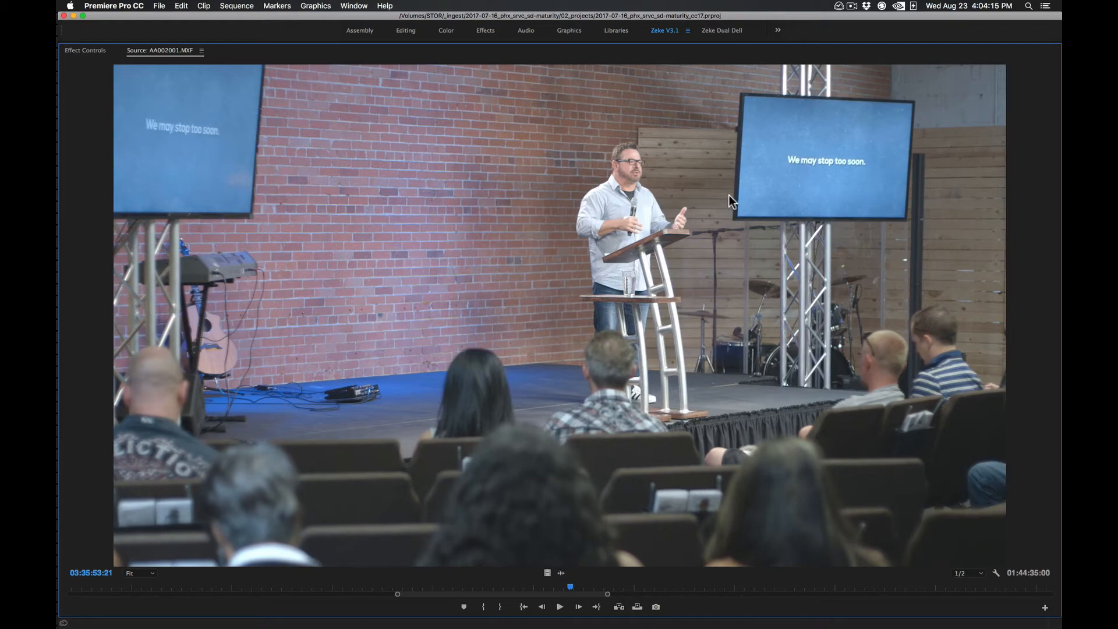
pyautogui.press('`')
pyautogui.press('`')
pyautogui.press('`')
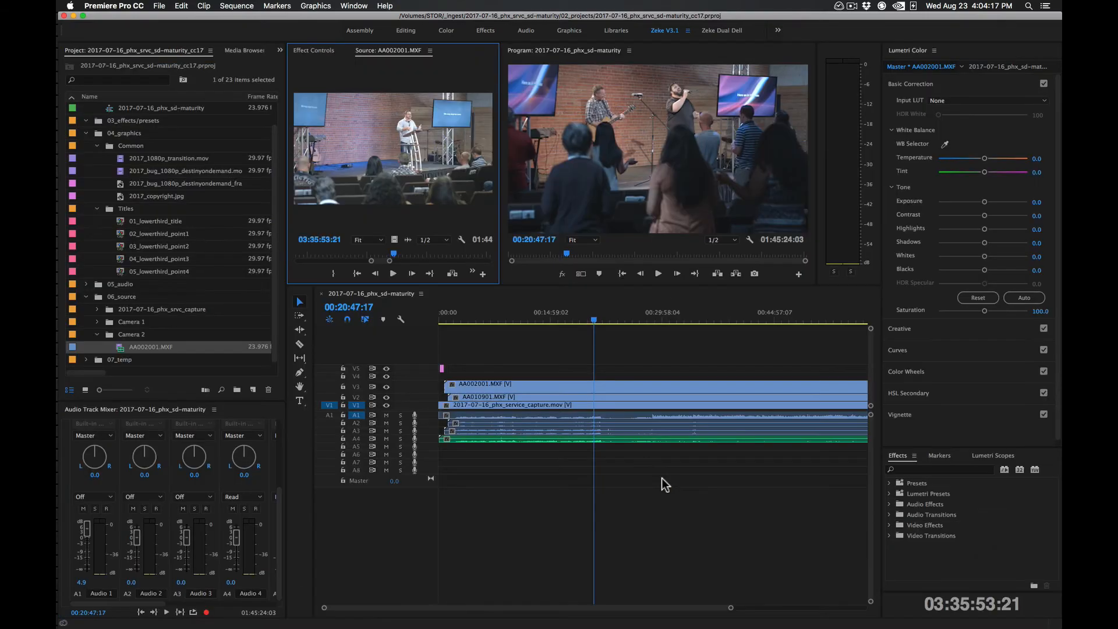
pyautogui.press('`')
pyautogui.press('`')
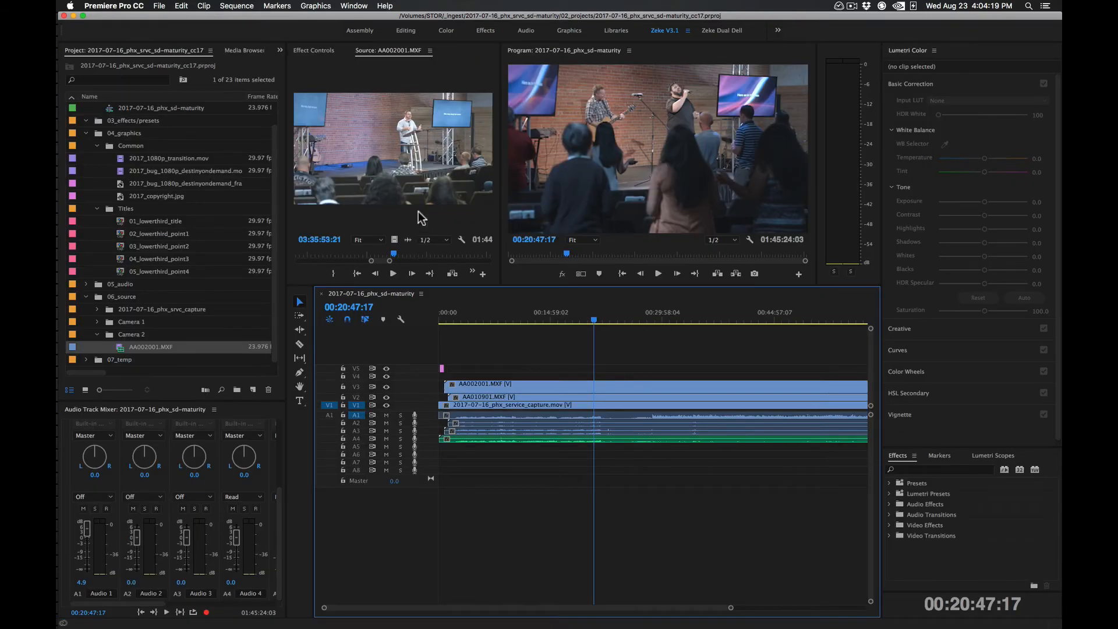
pyautogui.press('`')
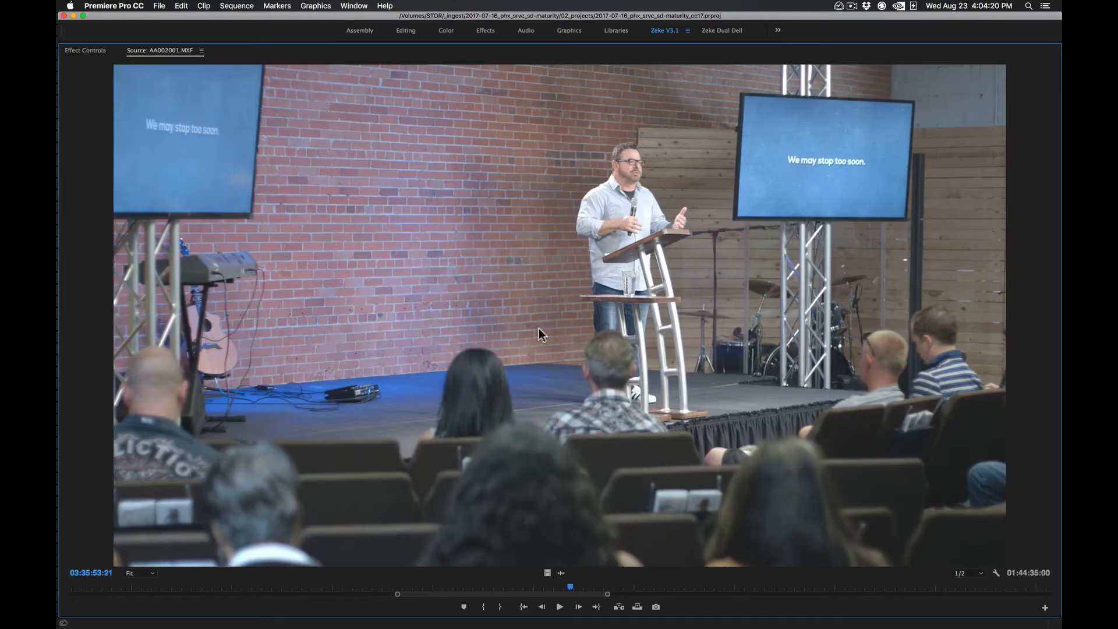
# Export the current AA002001.MXF frame as a PNG into the 2017-07-16_phx_srvc_sd-maturity_titlecard folder
pyautogui.click(656, 607)
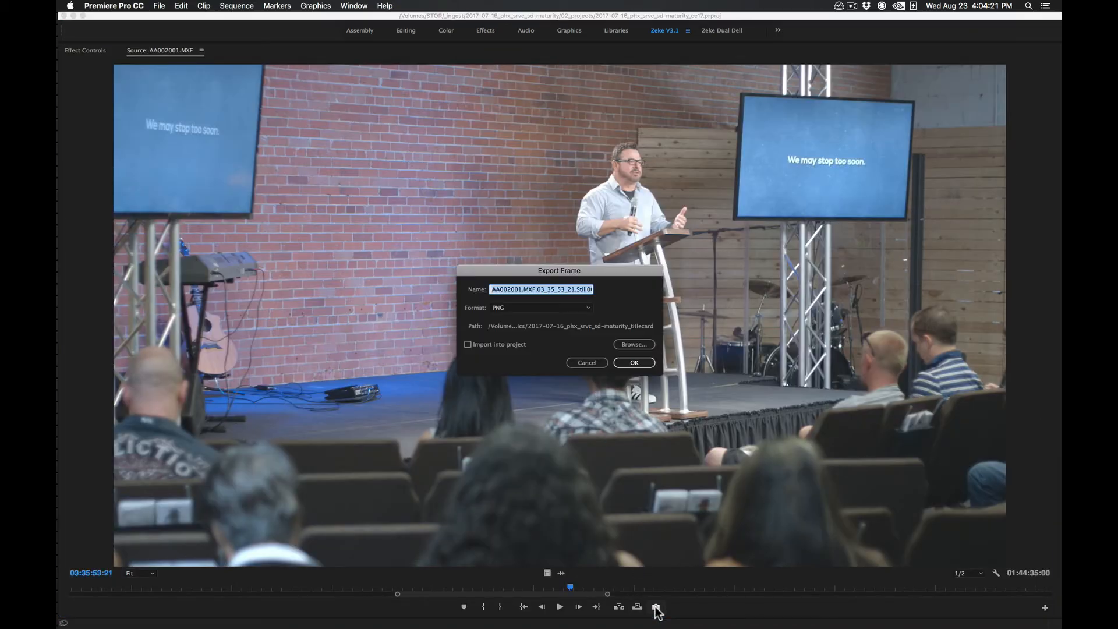
pyautogui.click(637, 344)
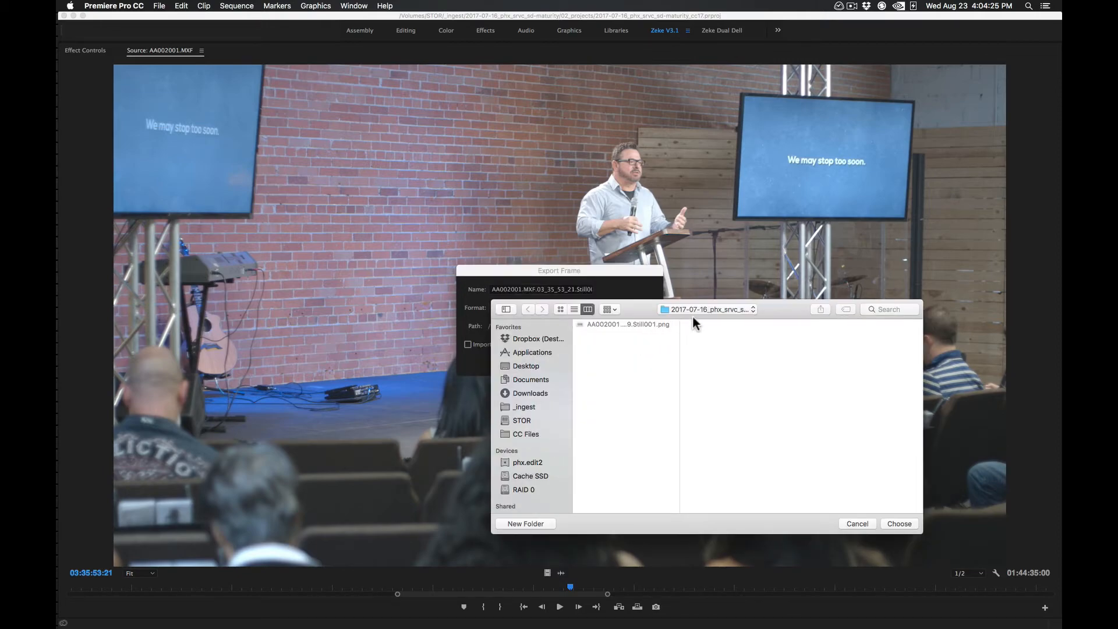
pyautogui.click(711, 309)
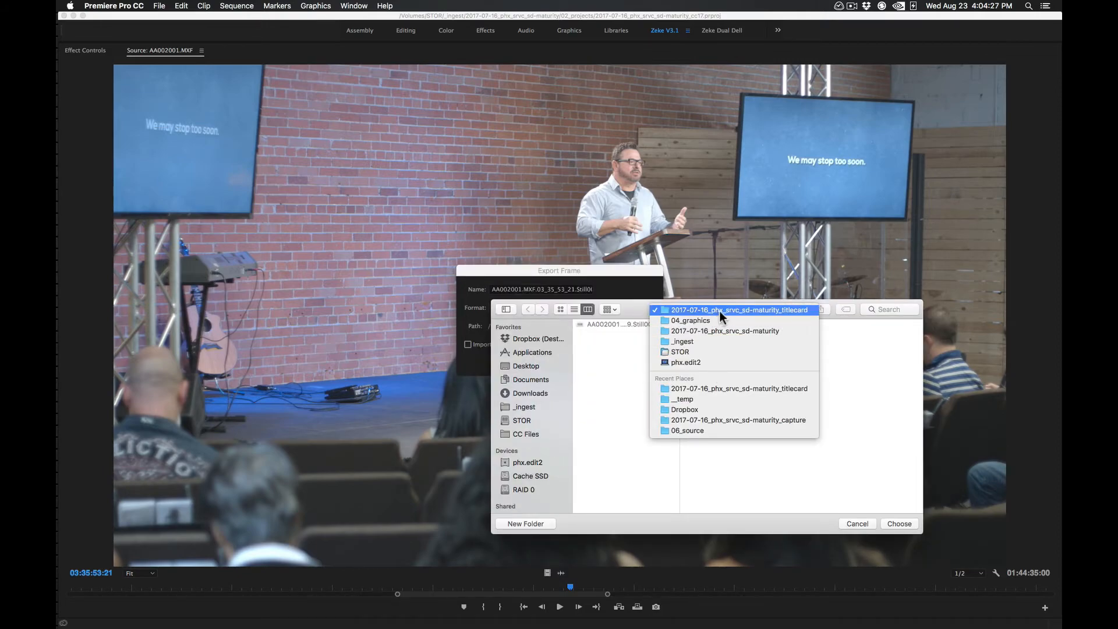
pyautogui.click(718, 311)
pyautogui.click(900, 524)
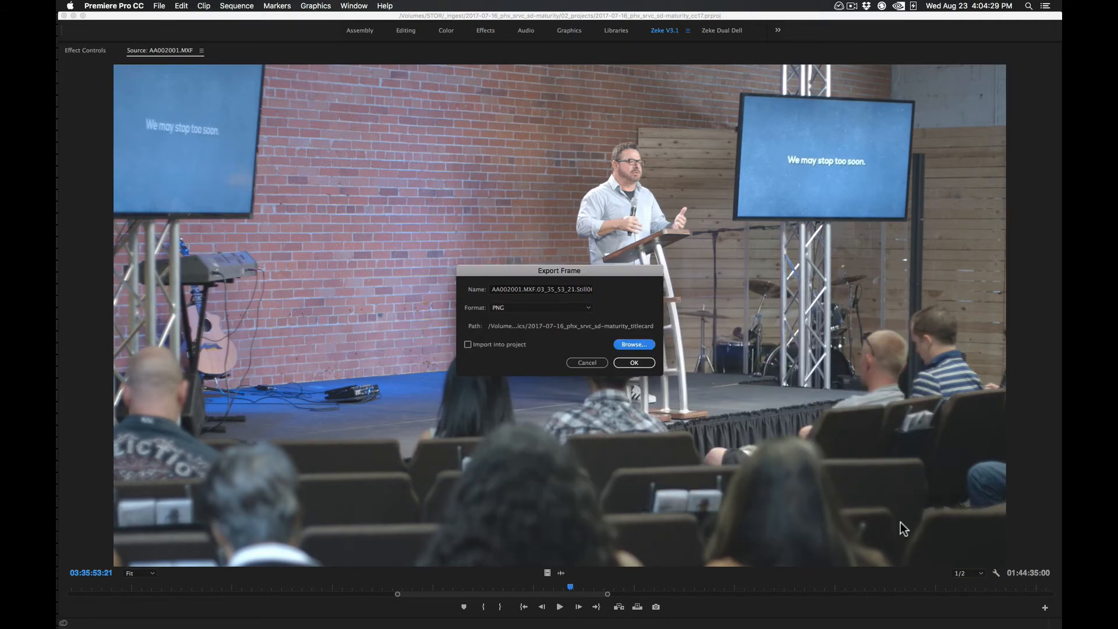
pyautogui.click(634, 363)
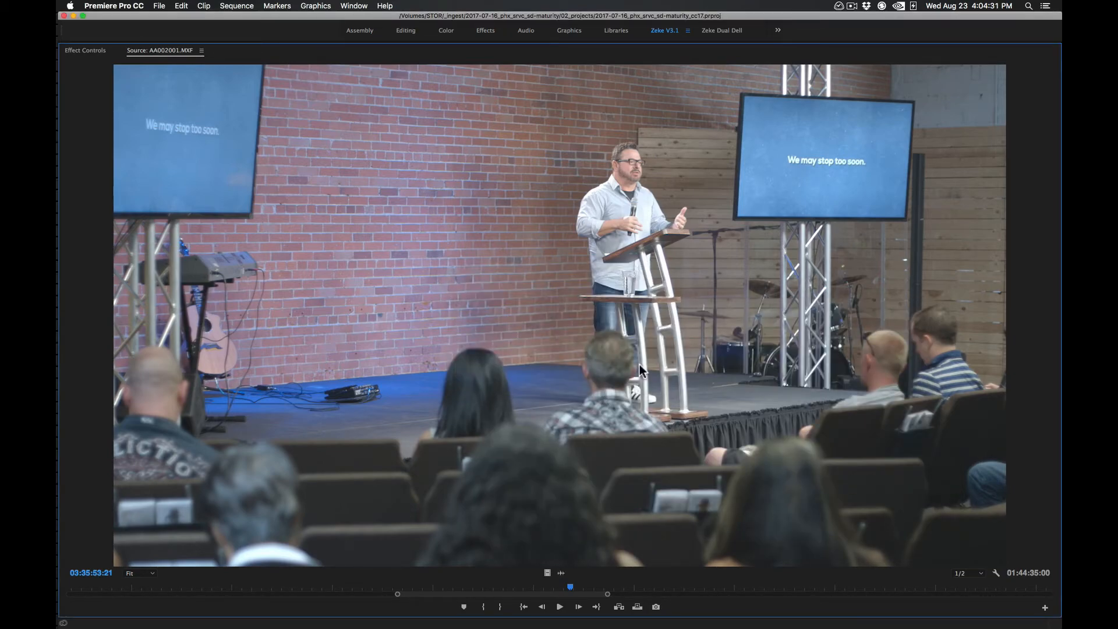
# Hide Premiere Pro and open a Finder window
pyautogui.press('super')
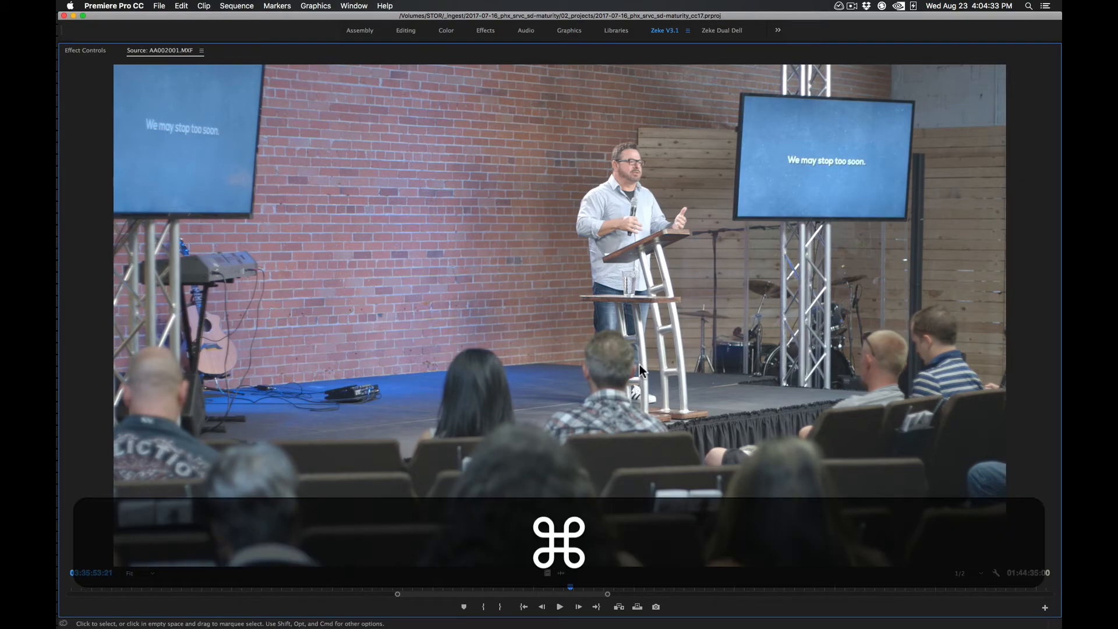
pyautogui.press('super+h')
pyautogui.moveTo(58, 255)
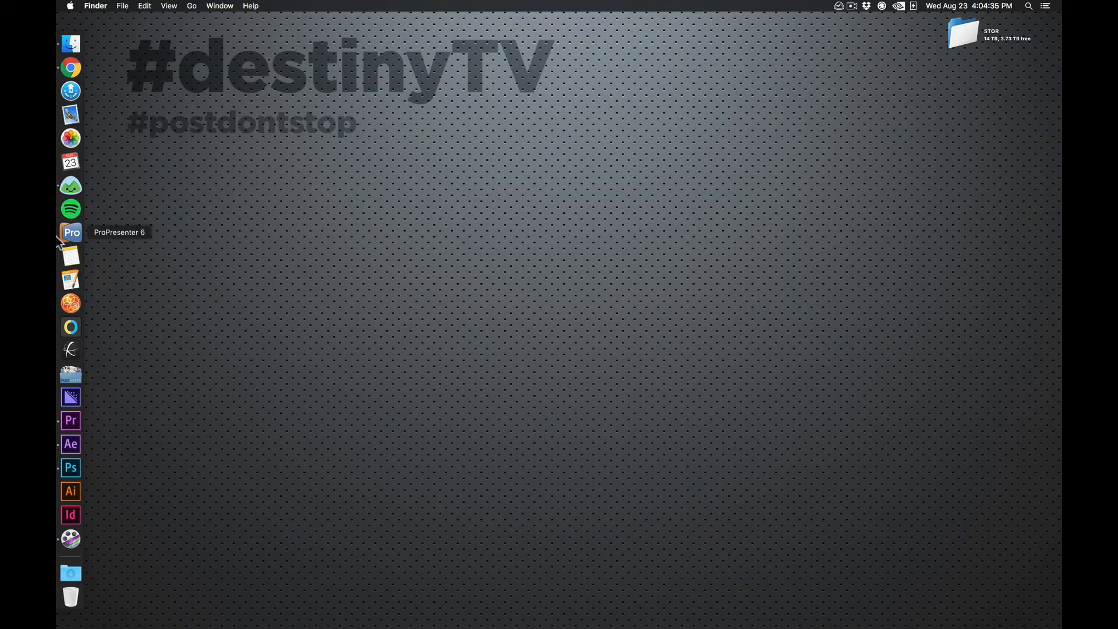
pyautogui.click(69, 49)
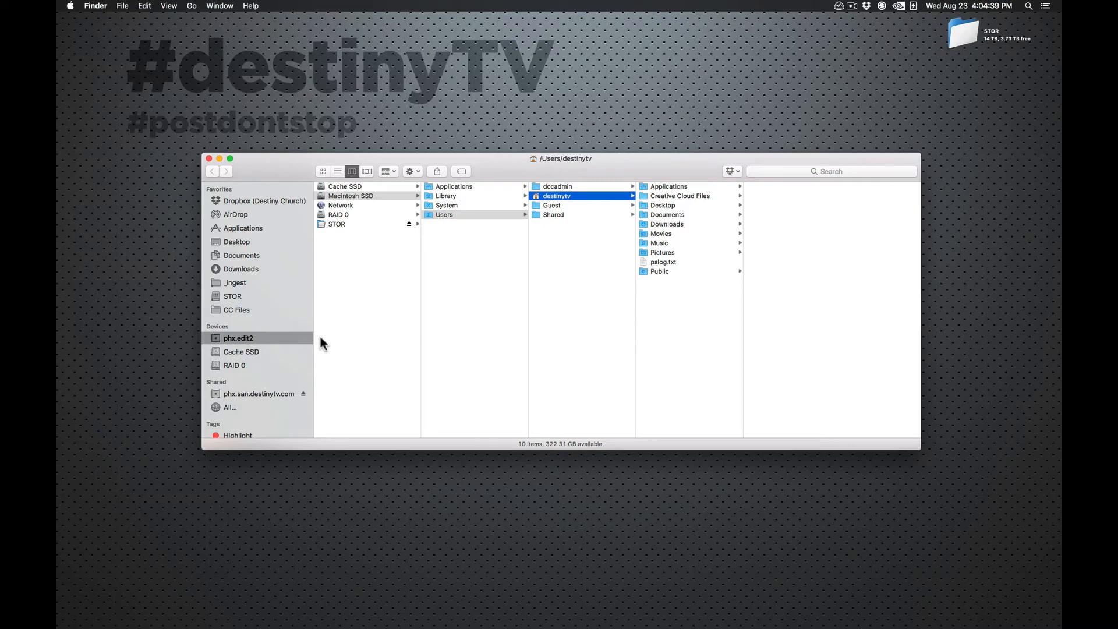
# Browse to the 02 PROJECTS folder inside CC Files/_Destiny Common
pyautogui.click(248, 310)
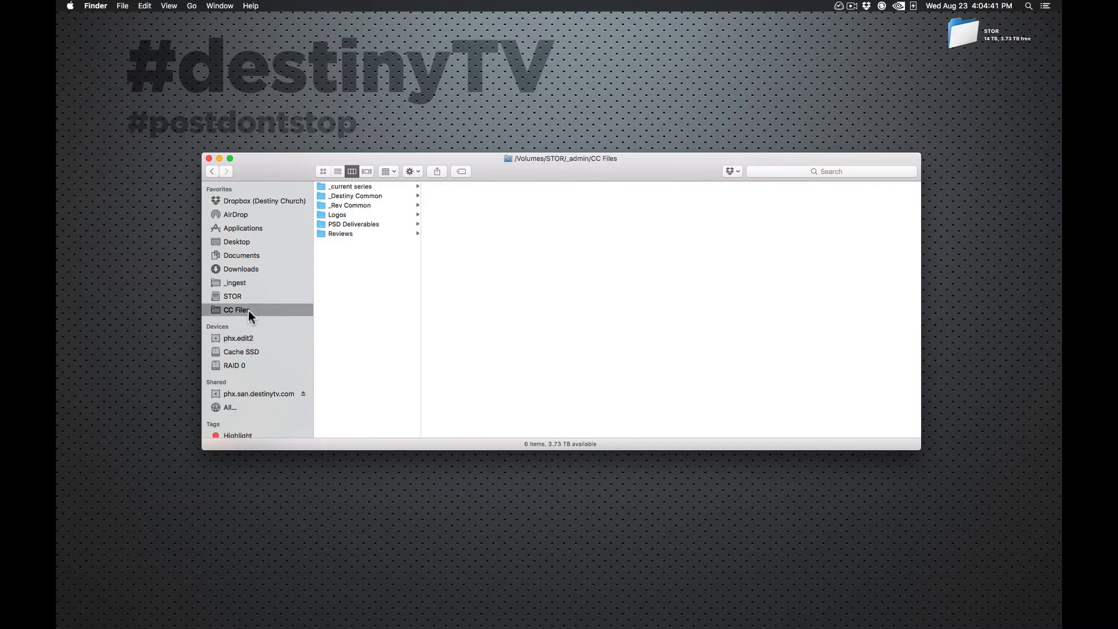
pyautogui.keyDown('super'); pyautogui.click(509, 158); pyautogui.keyUp('super')
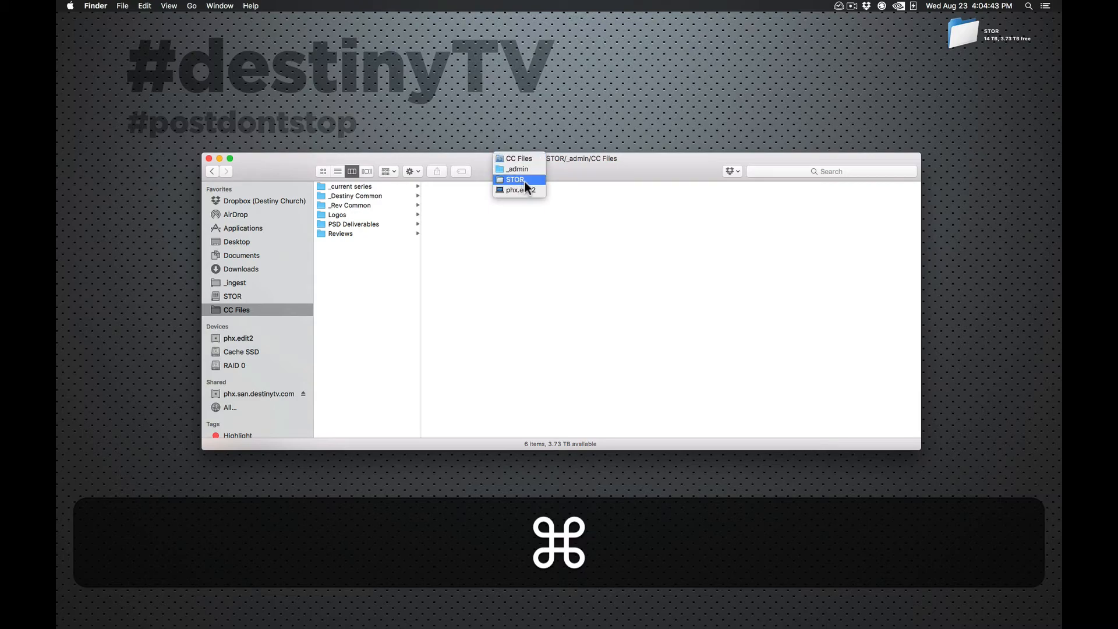
pyautogui.click(358, 290)
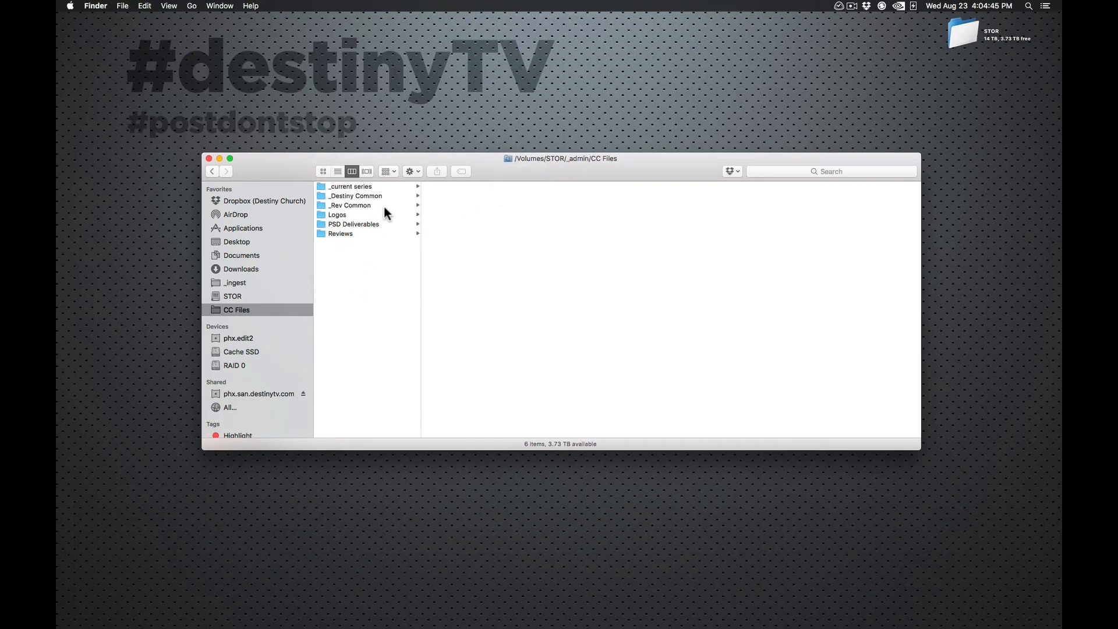
pyautogui.click(394, 196)
pyautogui.click(490, 215)
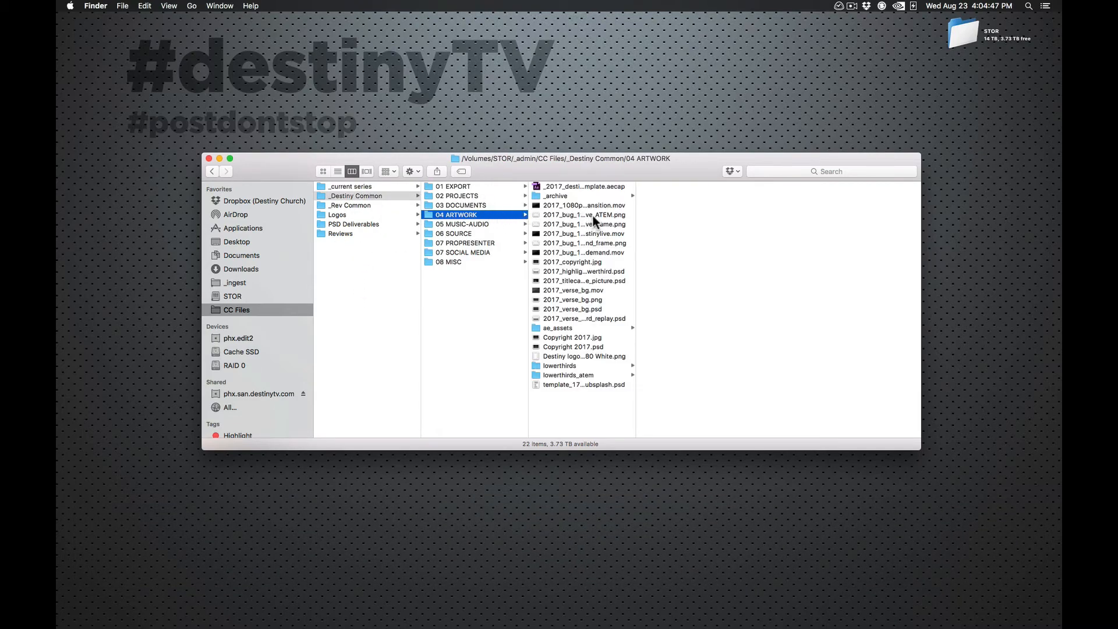
pyautogui.click(470, 196)
pyautogui.doubleClick(634, 285)
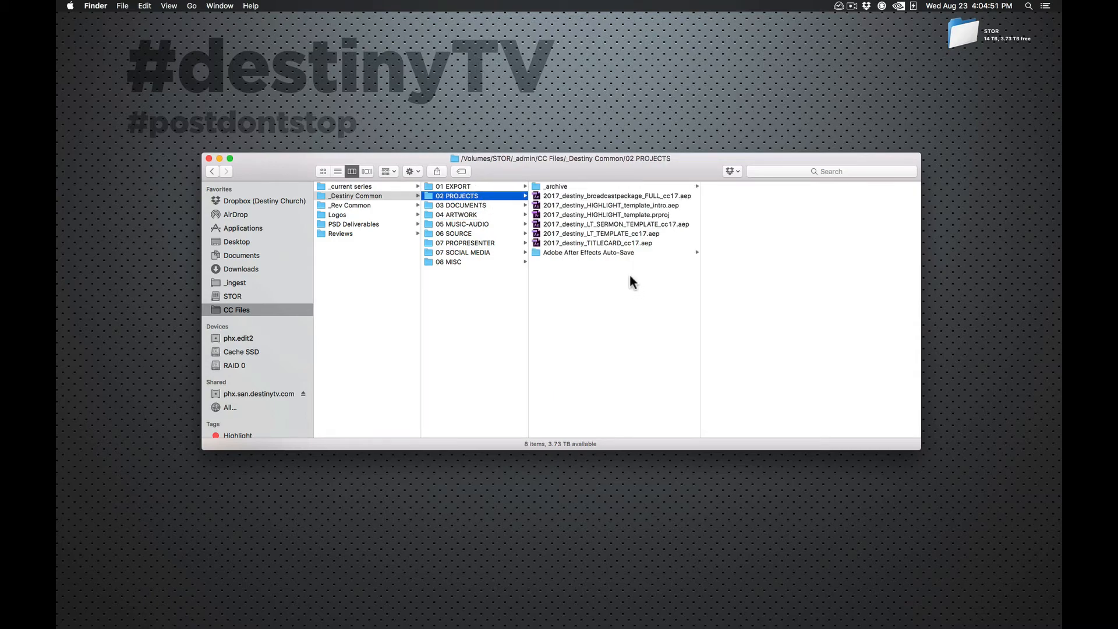
# Open the 2017_destiny_TITLECARD_cc17.aep project in After Effects and accept the font substitution
pyautogui.click(632, 243)
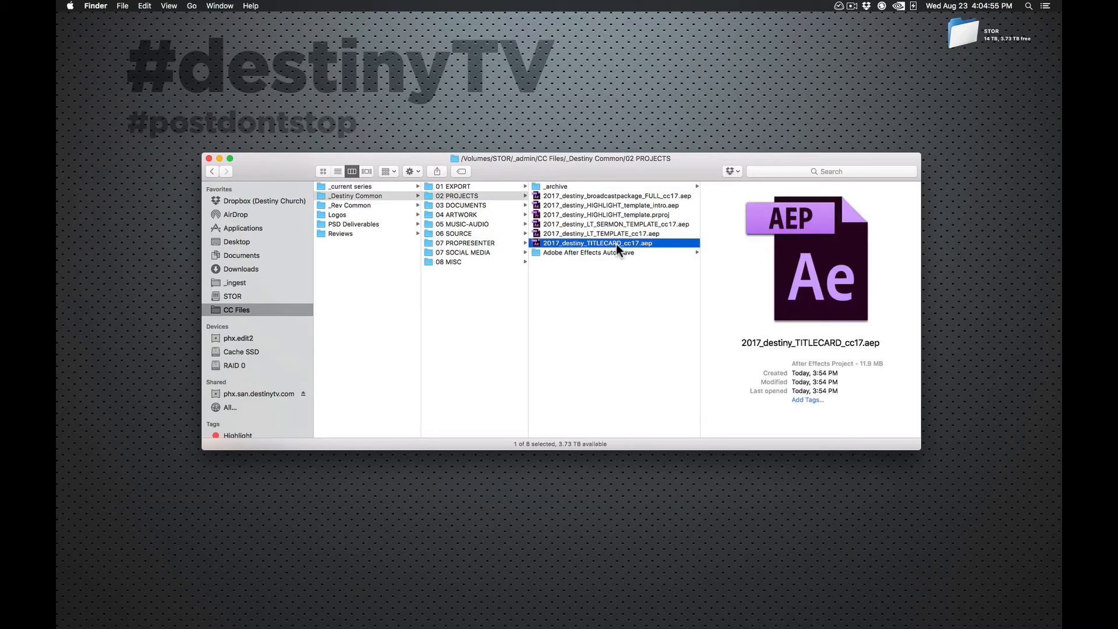
pyautogui.doubleClick(616, 243)
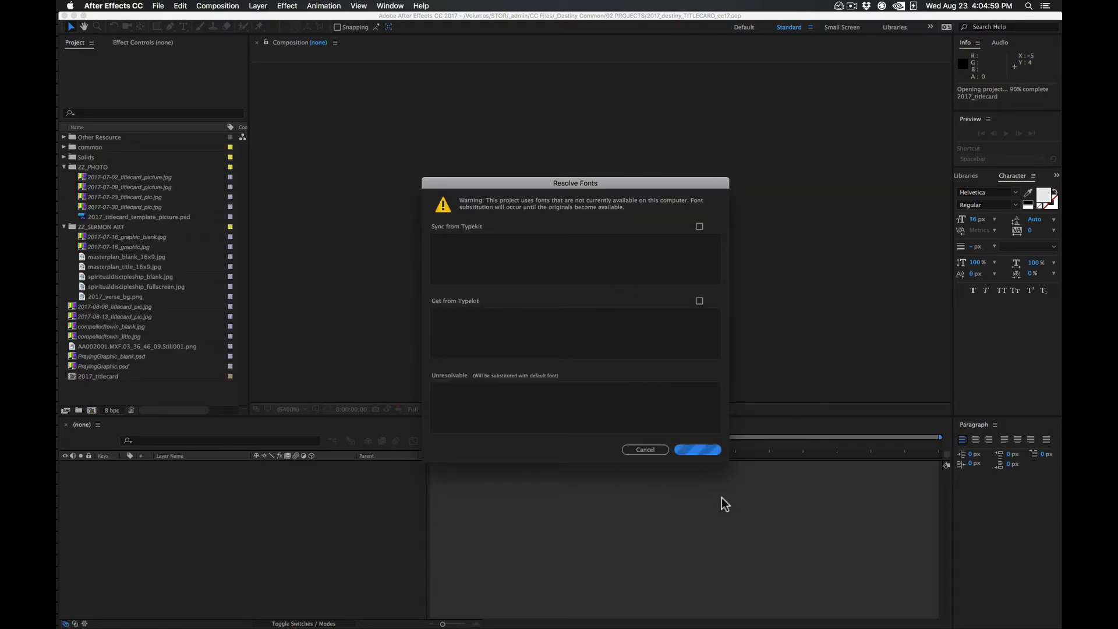
pyautogui.click(700, 450)
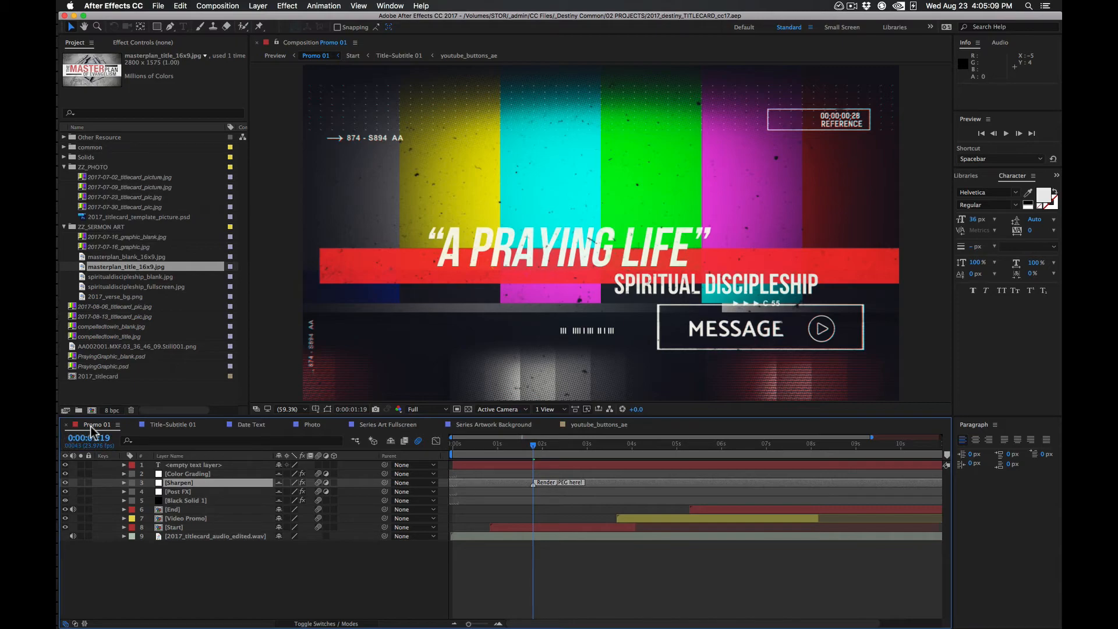
# Review the Title-Subtitle 01, Date Text, Photo, Series Art Fullscreen and Series Artwork Background compositions
pyautogui.click(173, 424)
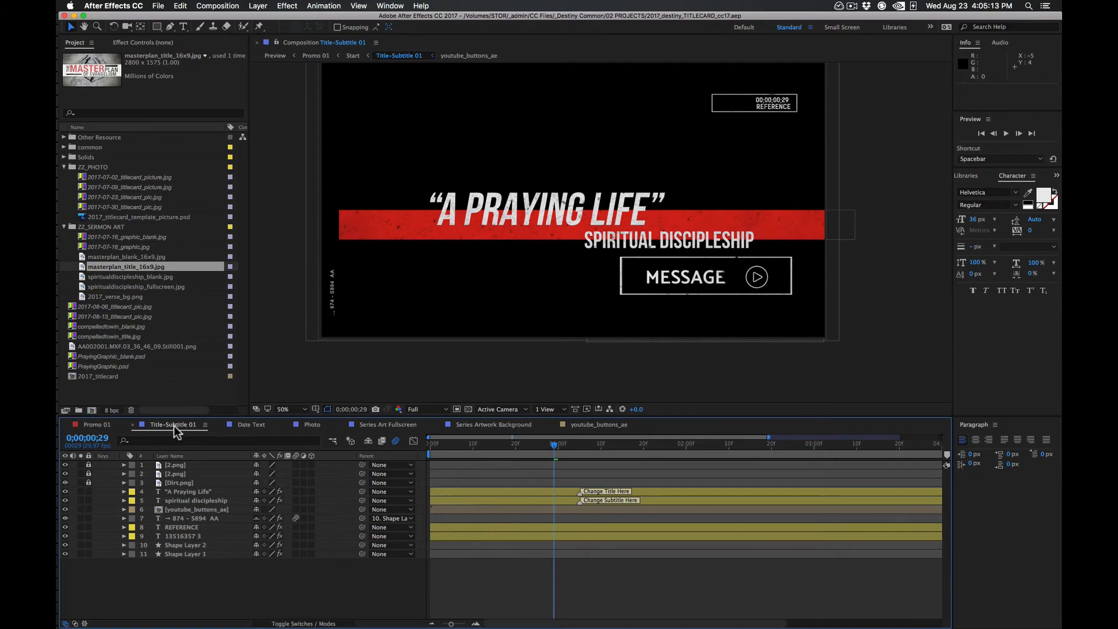
pyautogui.click(251, 424)
pyautogui.click(310, 424)
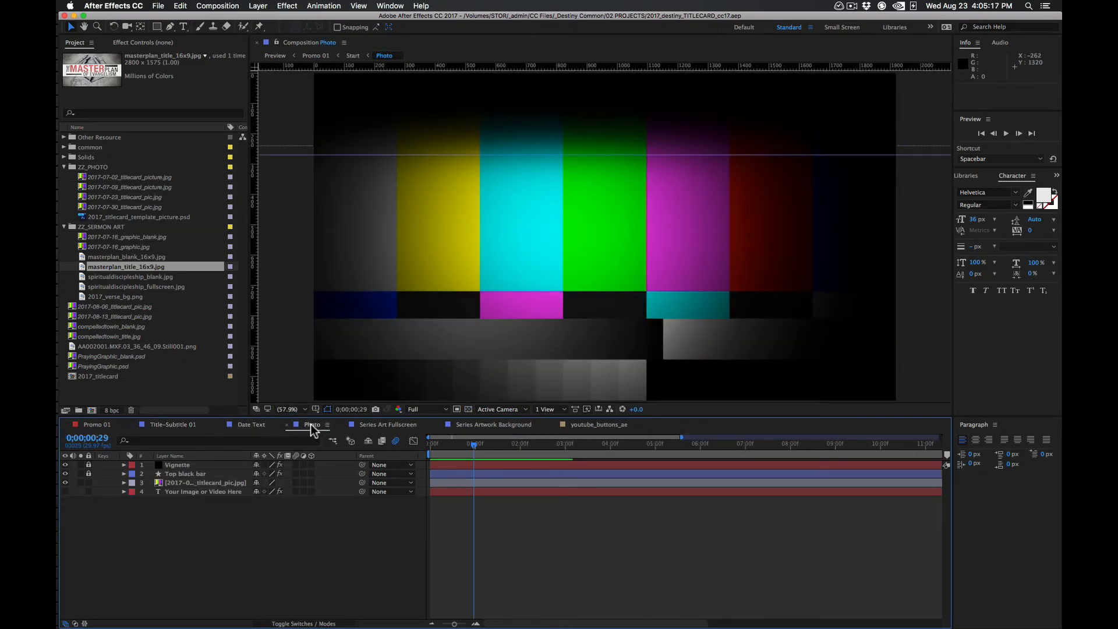
pyautogui.click(385, 424)
pyautogui.moveTo(499, 445); pyautogui.dragTo(555, 444)
pyautogui.click(495, 424)
pyautogui.click(560, 444)
# In the youtube_buttons_ae composition, hide the Message Only layer and show the highlight layer
pyautogui.click(596, 423)
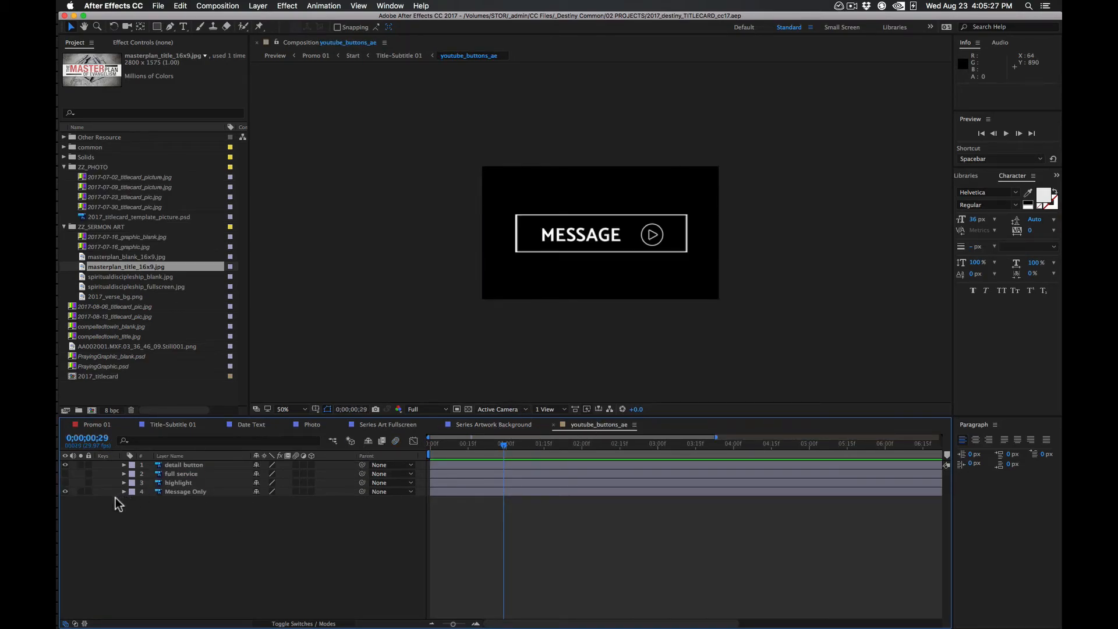
pyautogui.click(65, 491)
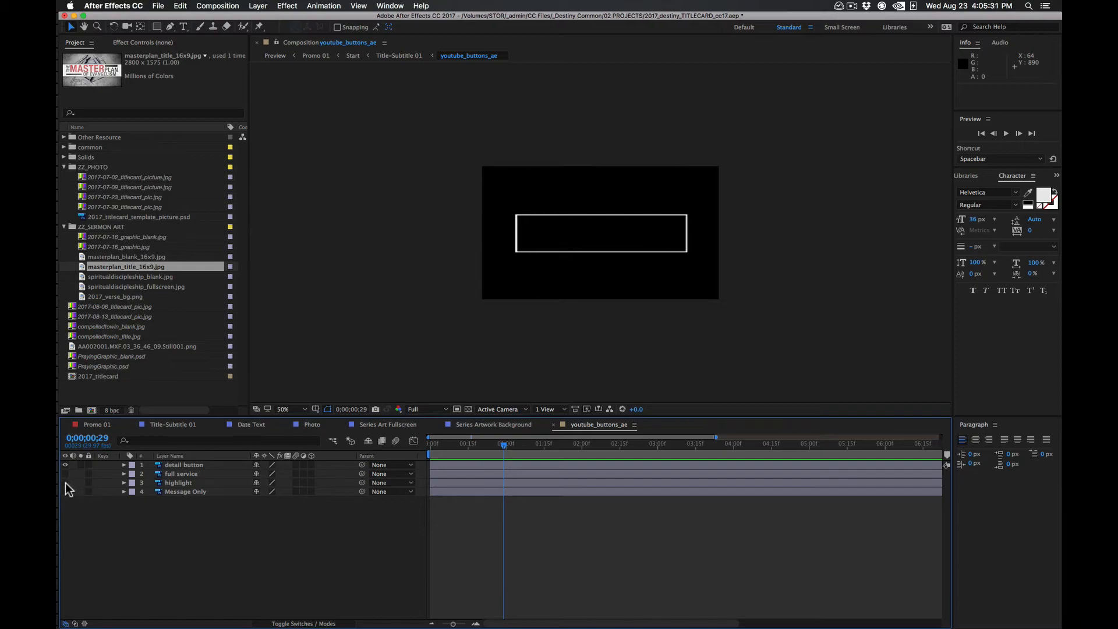
pyautogui.click(65, 482)
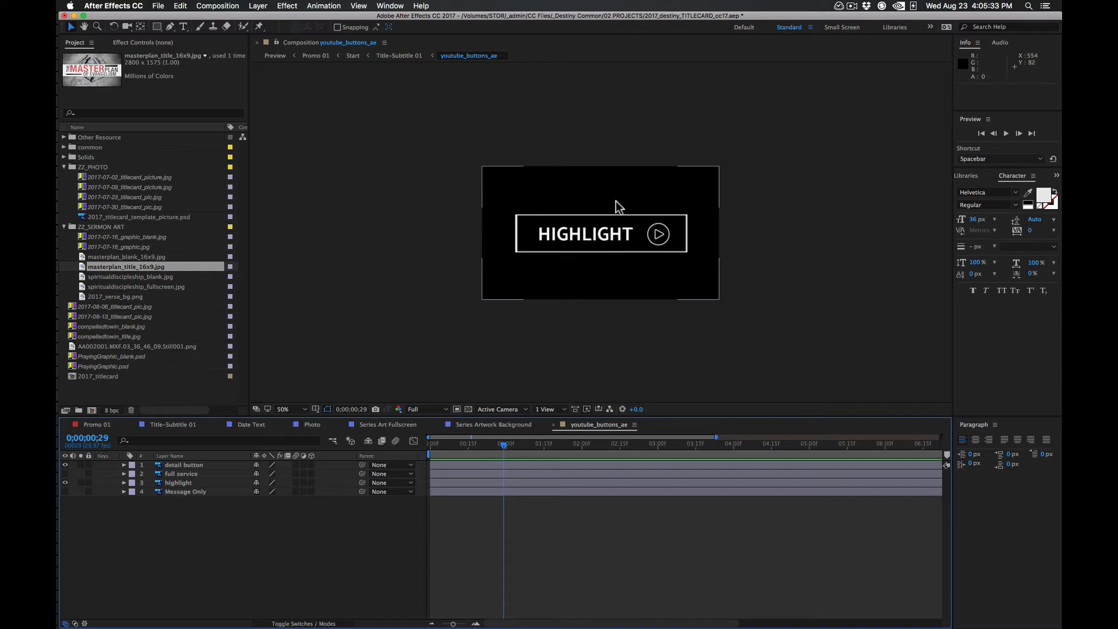
# Check the button label in the Promo 01 composition at the "Render JPEG here!" marker
pyautogui.click(84, 425)
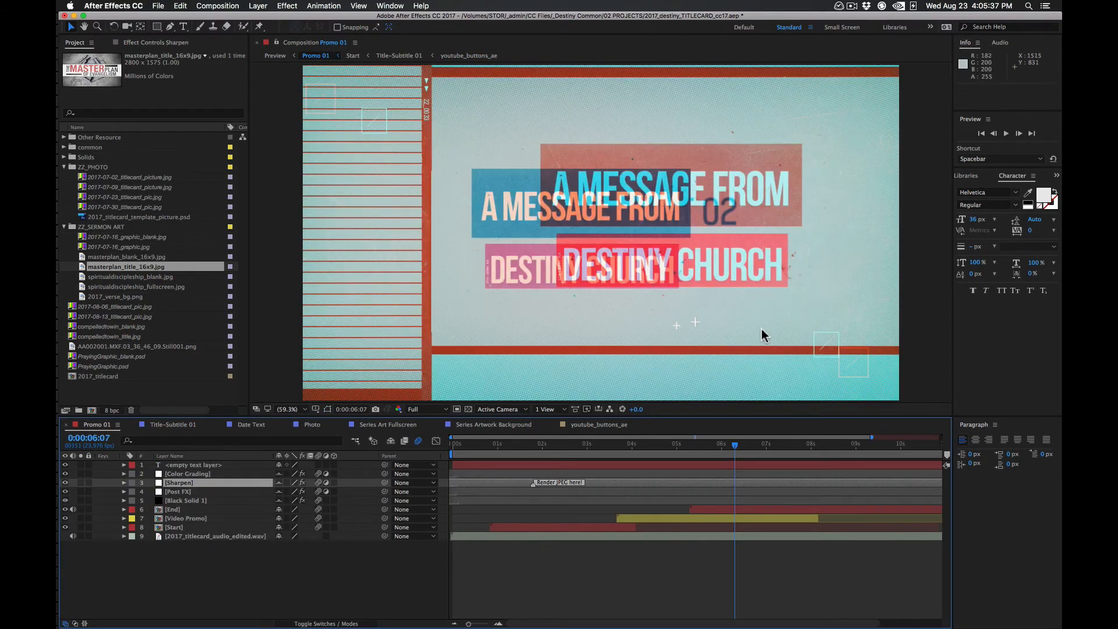
pyautogui.click(536, 446)
pyautogui.click(534, 446)
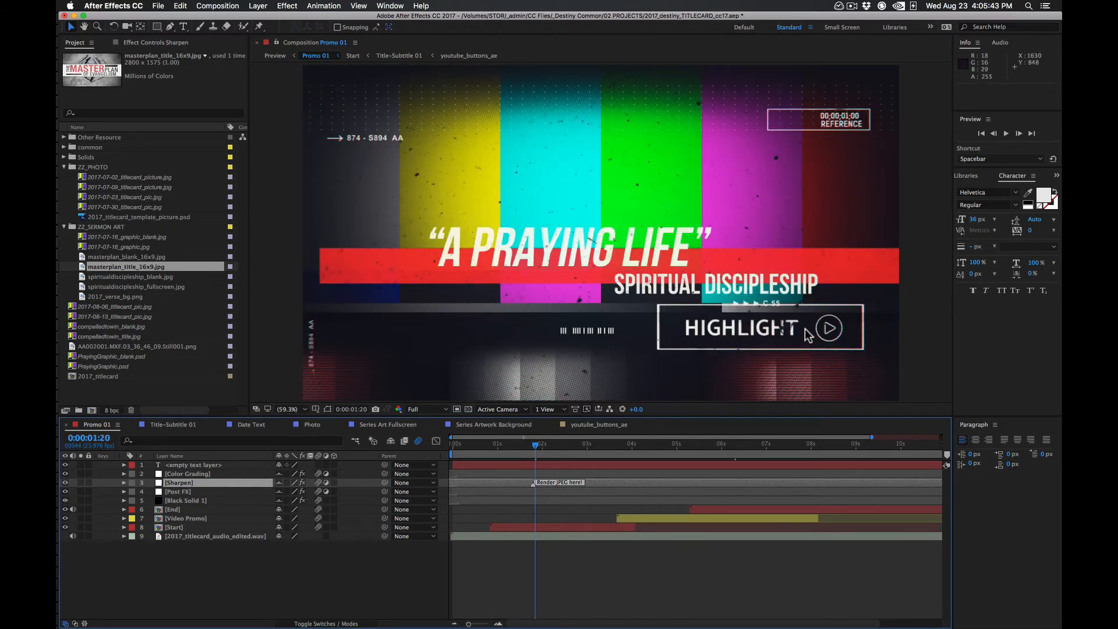
# In the youtube_buttons_ae composition, hide the highlight layer and show the full service layer
pyautogui.click(606, 425)
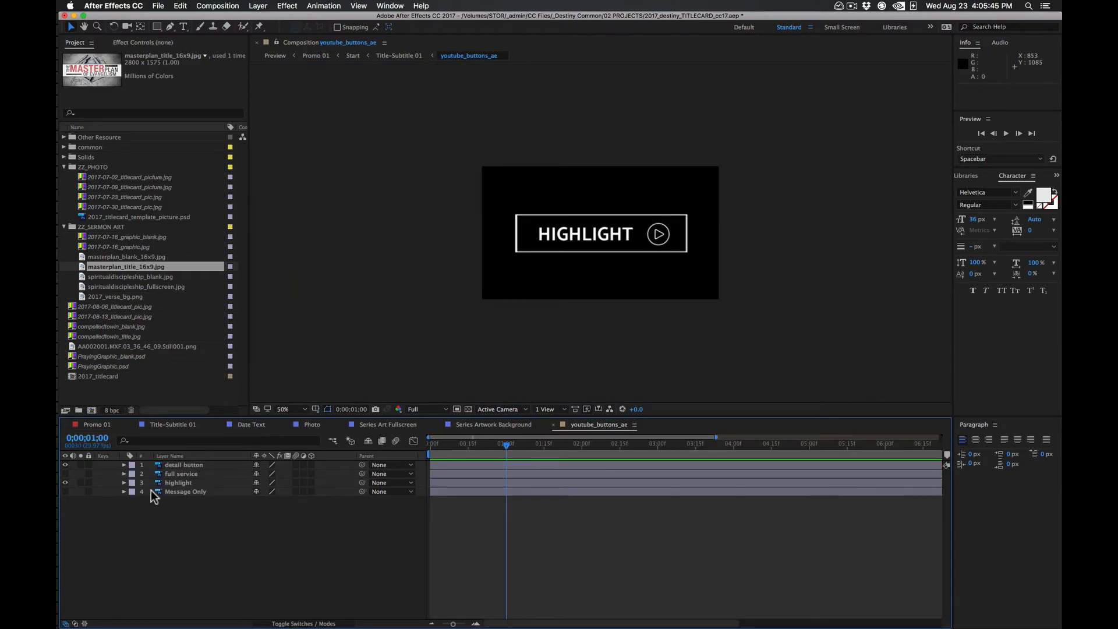
pyautogui.click(174, 484)
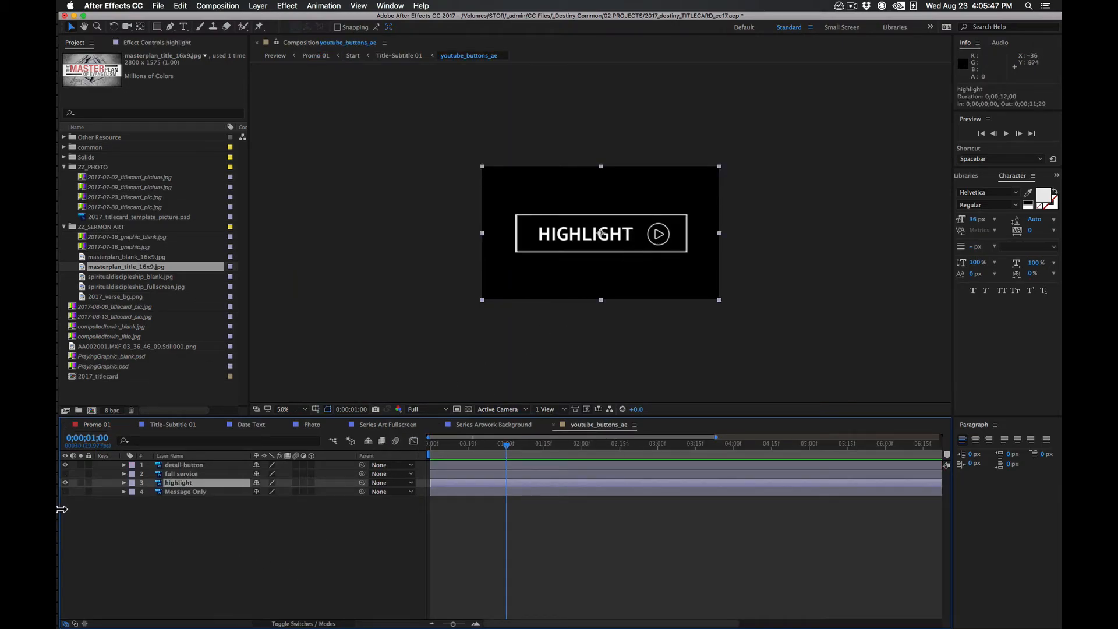
pyautogui.click(64, 483)
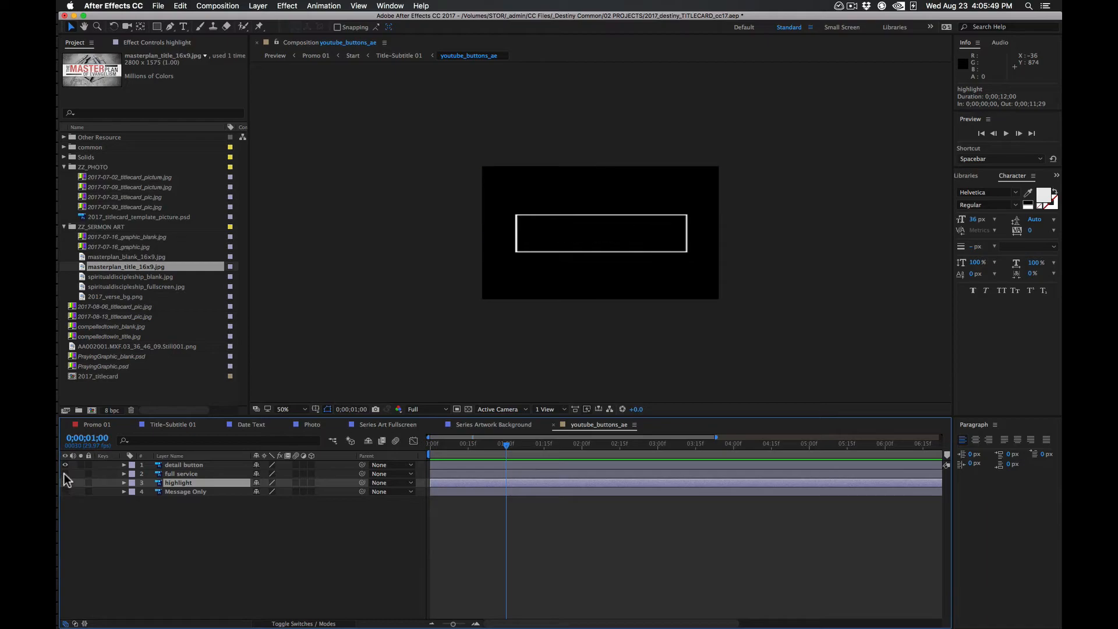
pyautogui.click(64, 474)
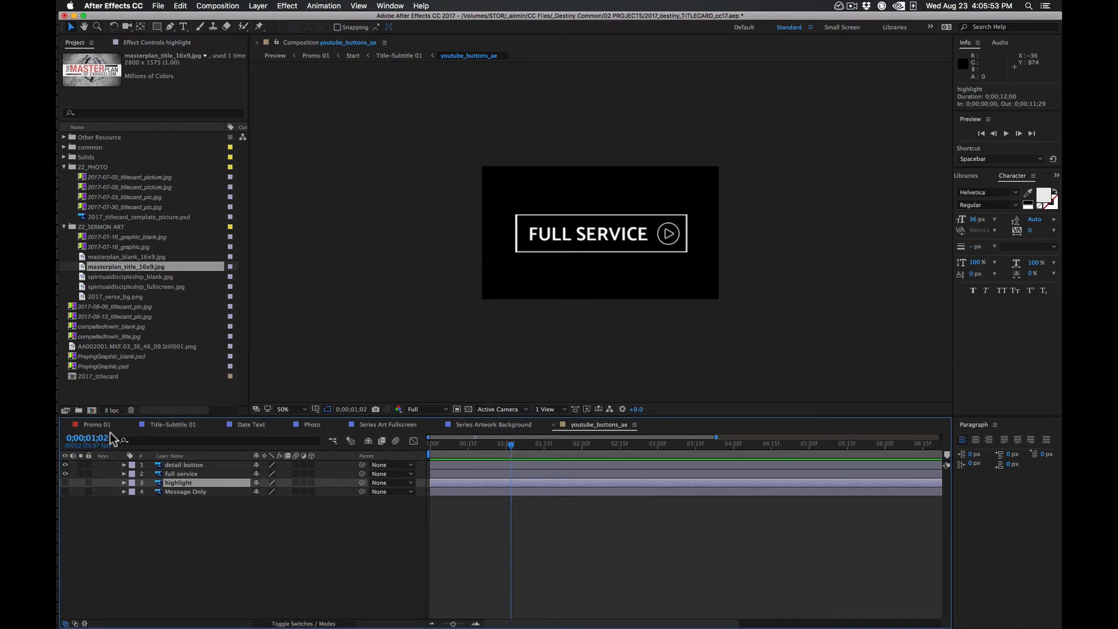
# In the youtube_buttons_ae composition, hide the full service layer and show the Message Only layer, checking the button in Promo 01
pyautogui.click(97, 425)
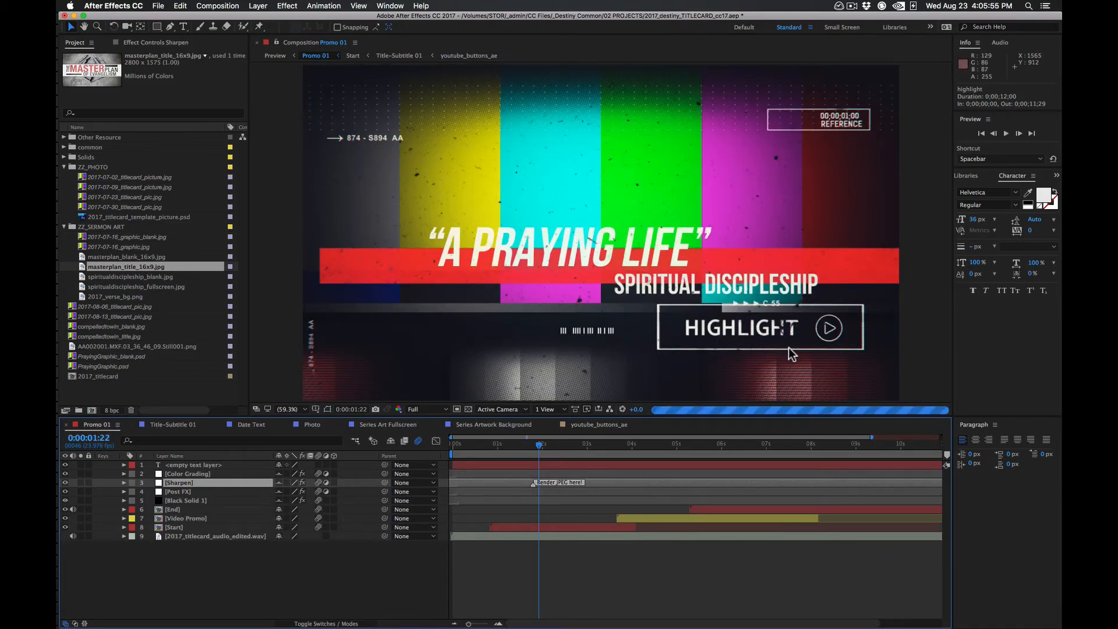
pyautogui.click(619, 425)
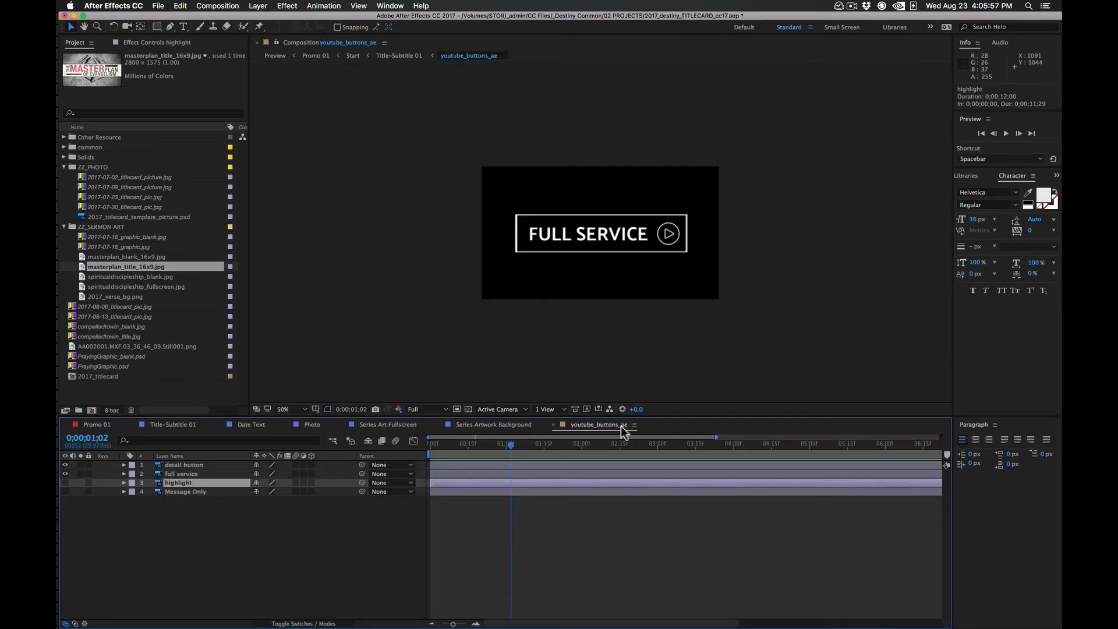
pyautogui.click(66, 474)
pyautogui.click(66, 491)
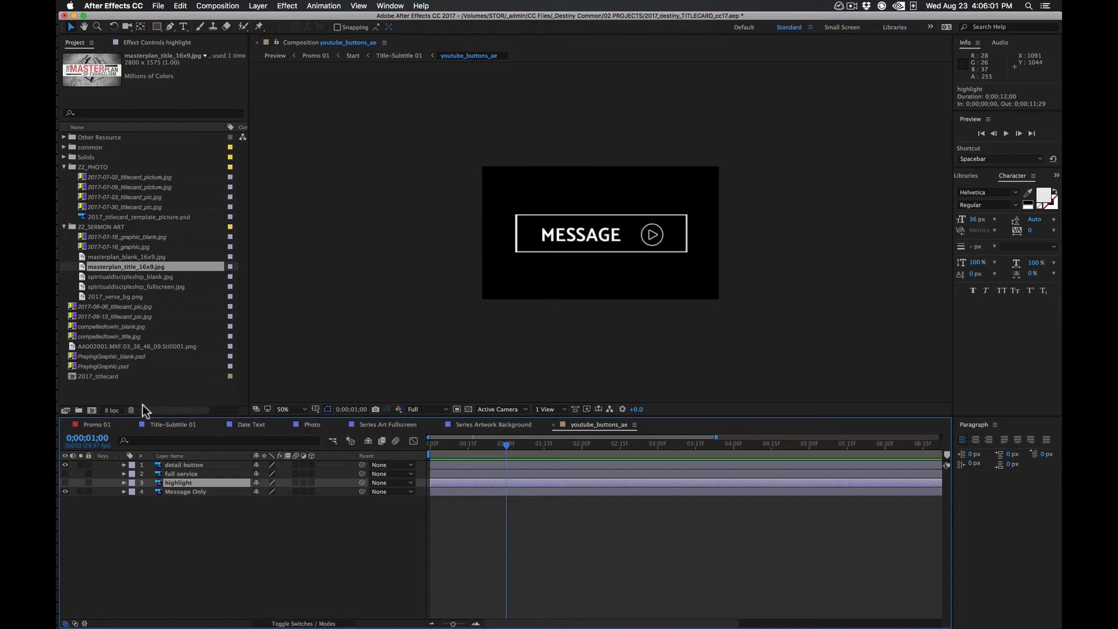
pyautogui.click(90, 424)
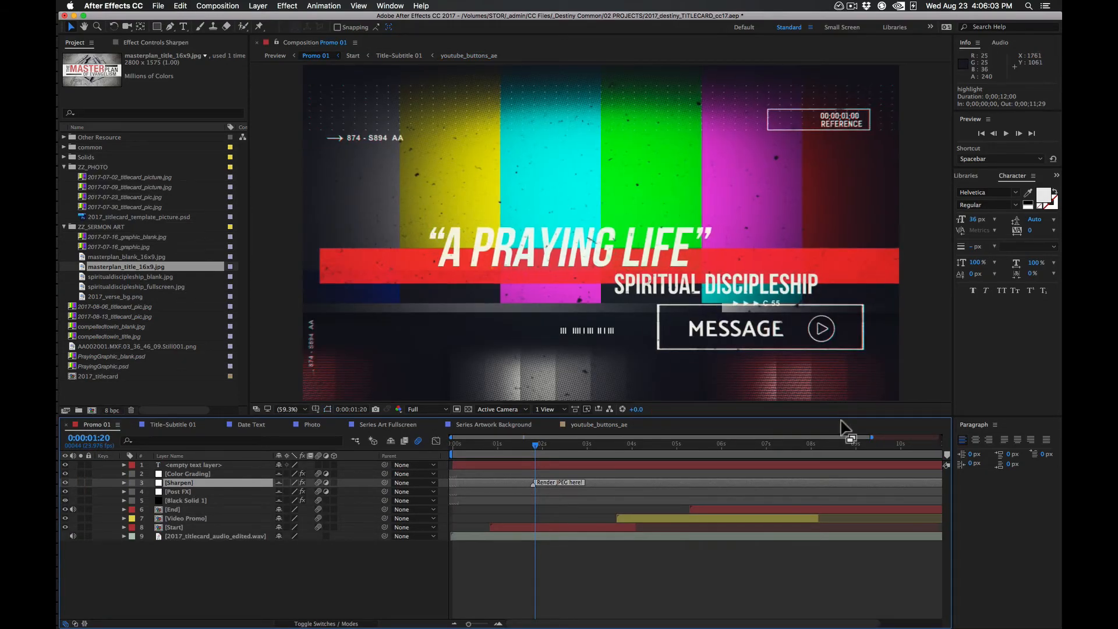
pyautogui.click(592, 576)
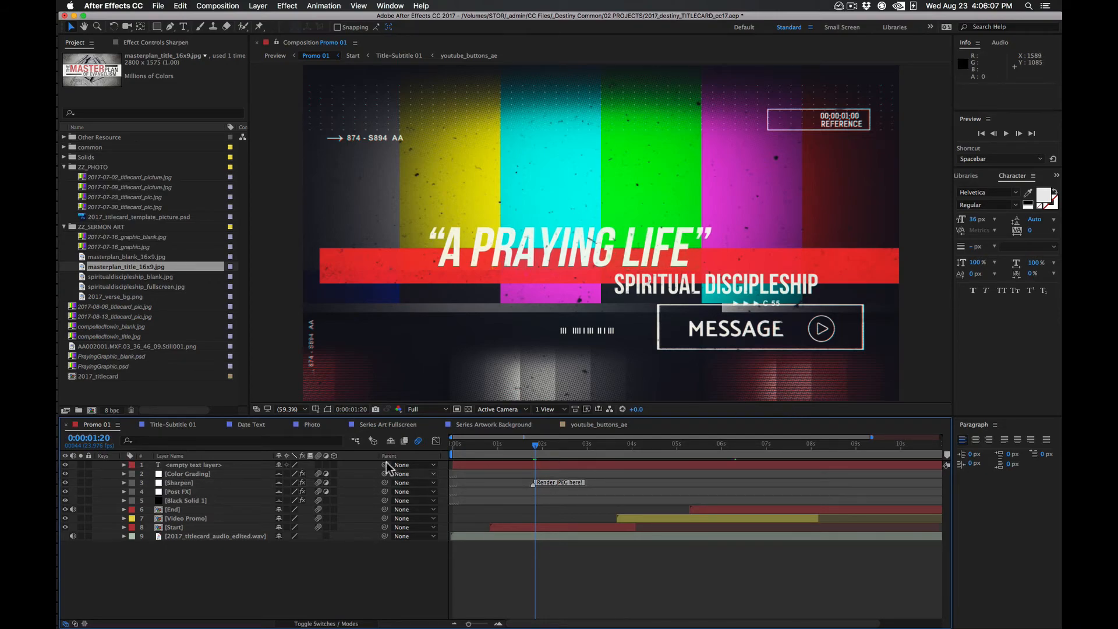
# Open the Photo composition, switch to Finder and browse in a new tab to the 2017-07-16 service's title card folder within 04_graphics
pyautogui.click(318, 427)
pyautogui.press('super+Tab')
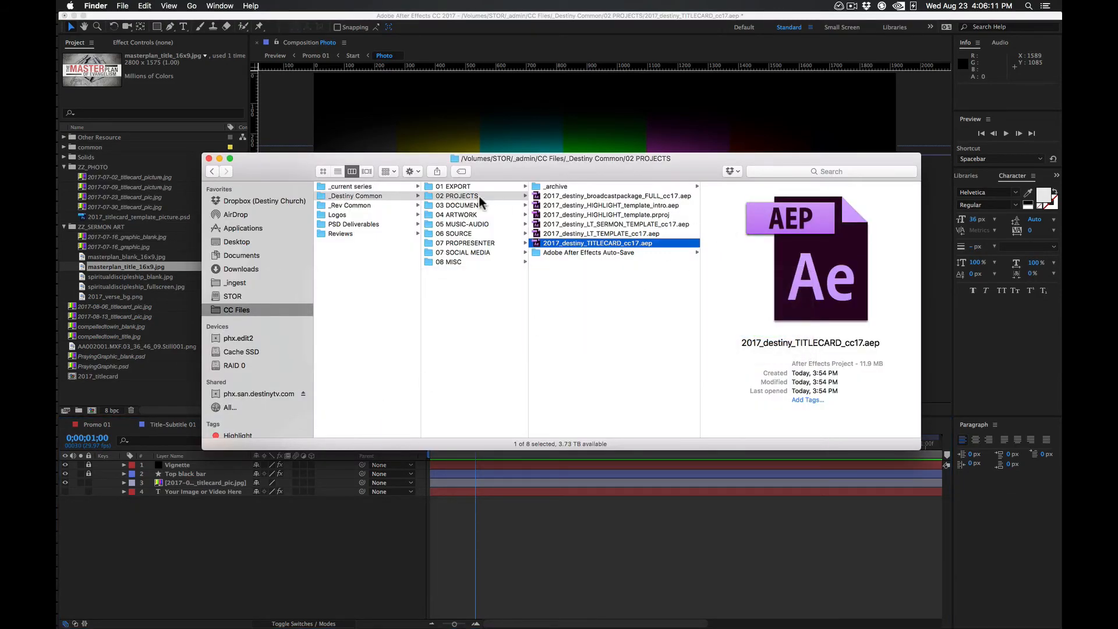
pyautogui.press('super+t')
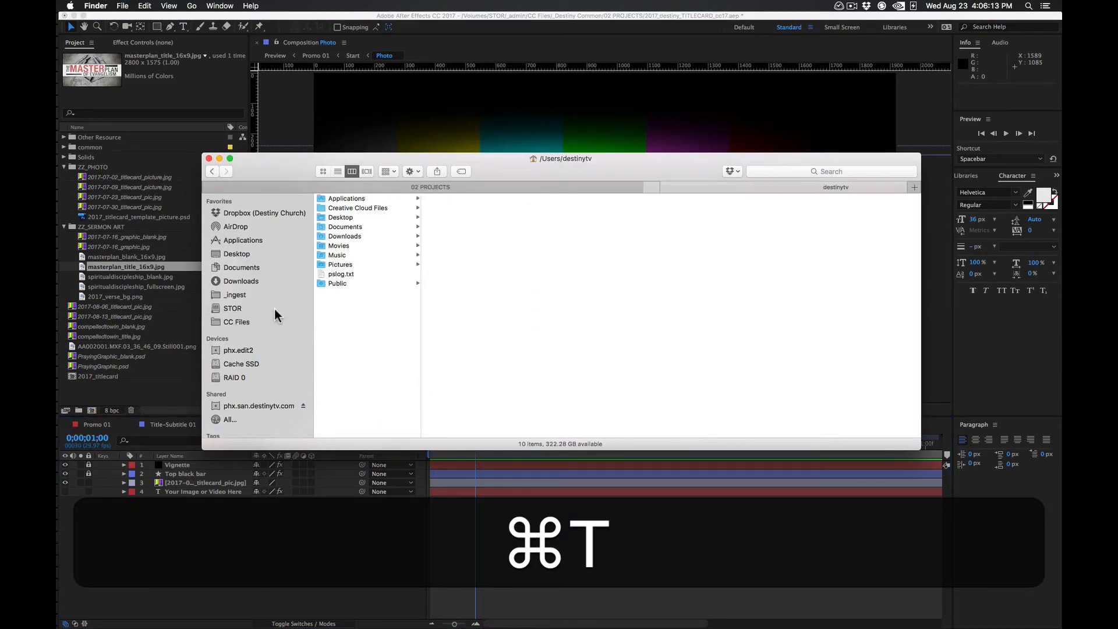
pyautogui.click(274, 295)
pyautogui.click(386, 197)
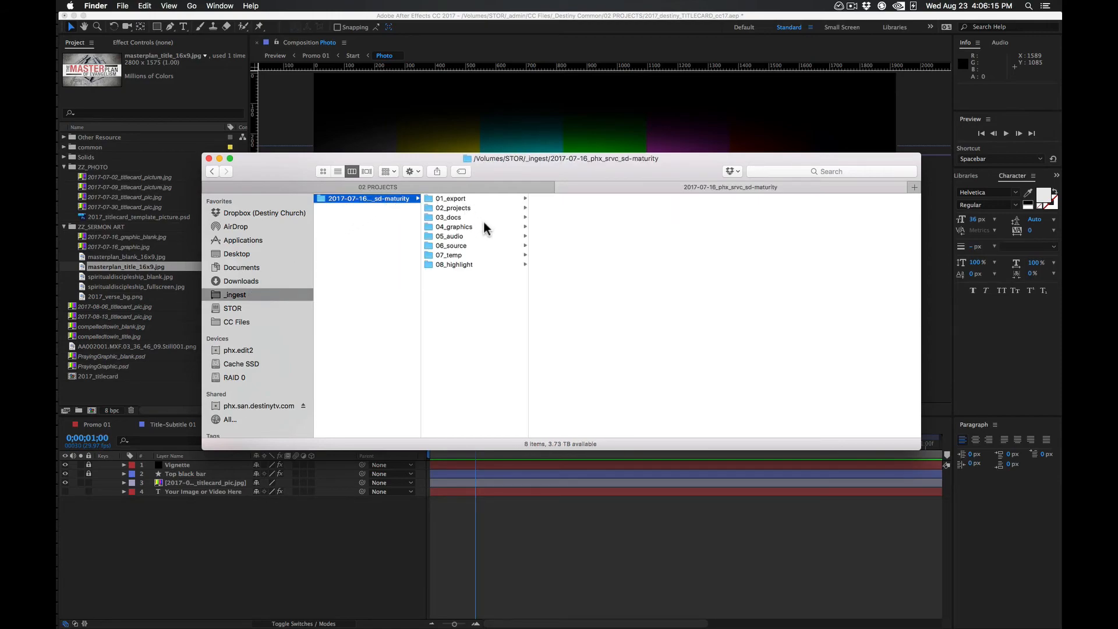
pyautogui.click(474, 225)
pyautogui.click(593, 198)
# Preview the two exported stills and place AA002001.MXF.03_36_46_09.Still001.png in the Photo composition directly below the Top black bar layer
pyautogui.click(722, 198)
pyautogui.press('Down')
pyautogui.press('space')
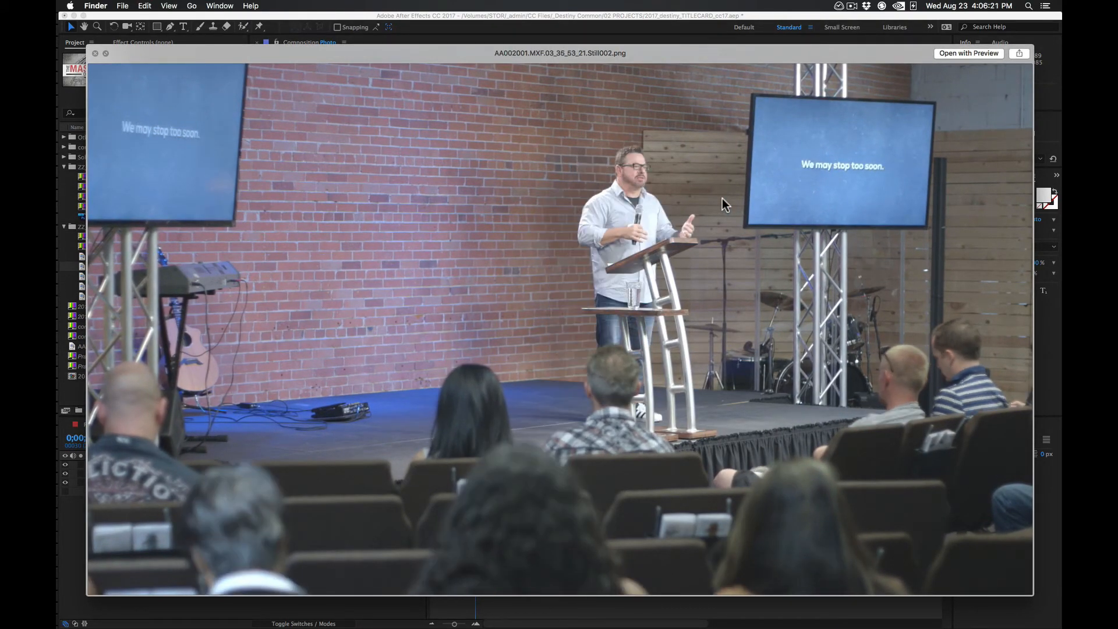
pyautogui.press('Down')
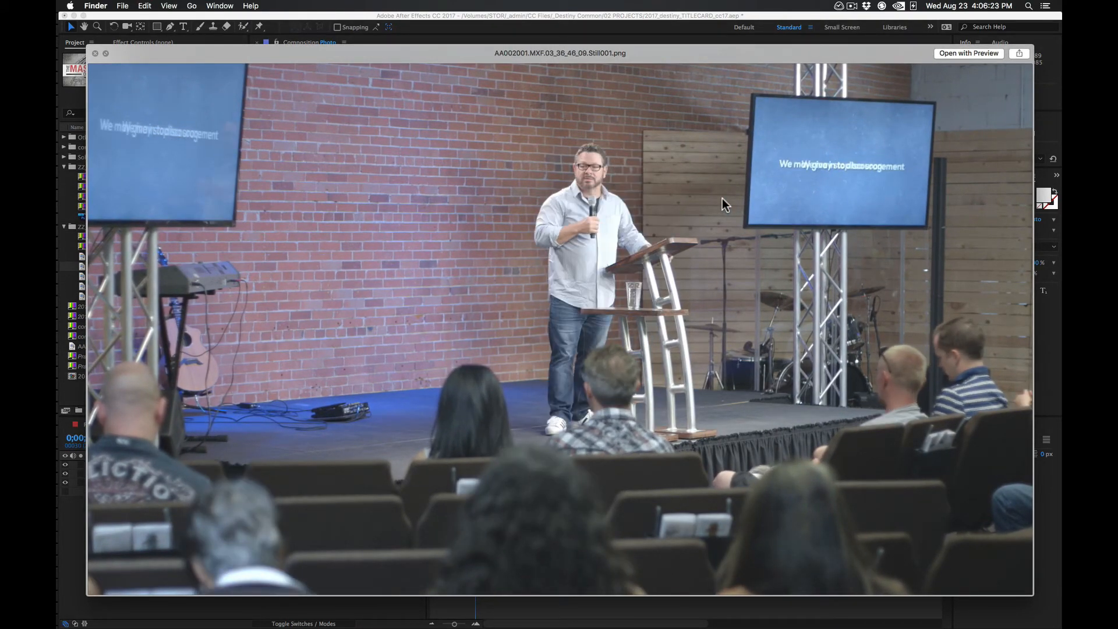
pyautogui.press('space')
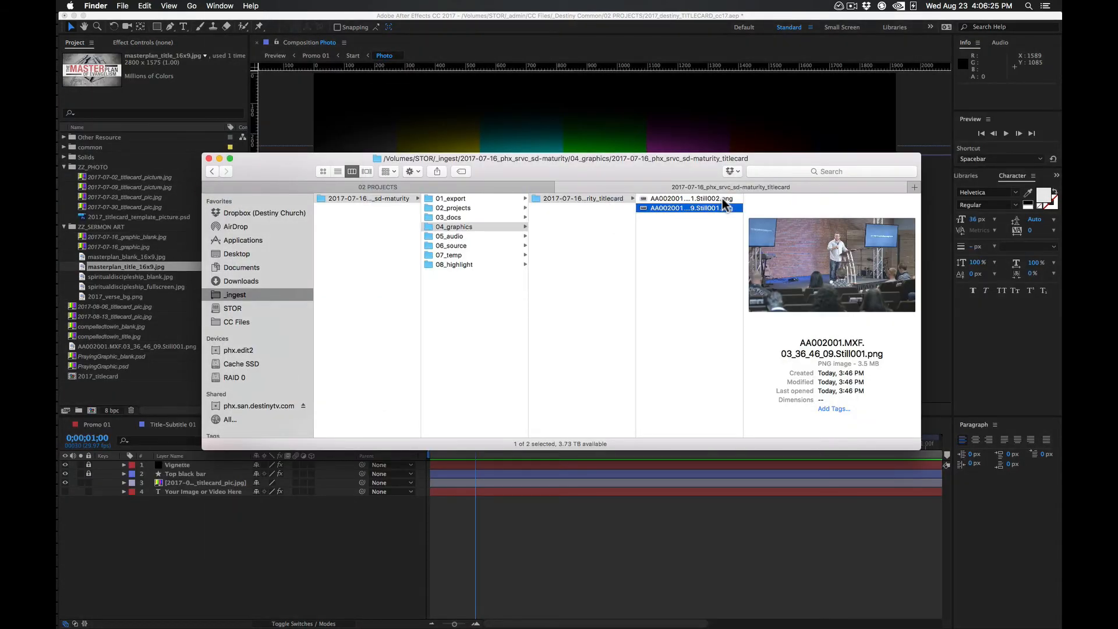
pyautogui.moveTo(664, 172); pyautogui.dragTo(297, 539)
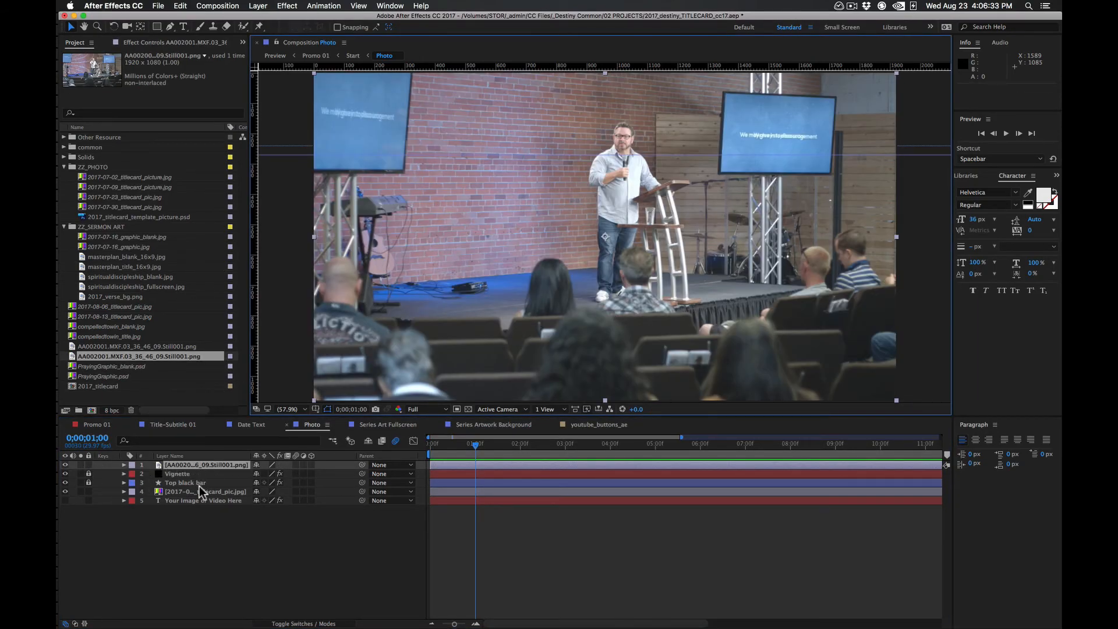
pyautogui.moveTo(211, 465); pyautogui.dragTo(215, 484)
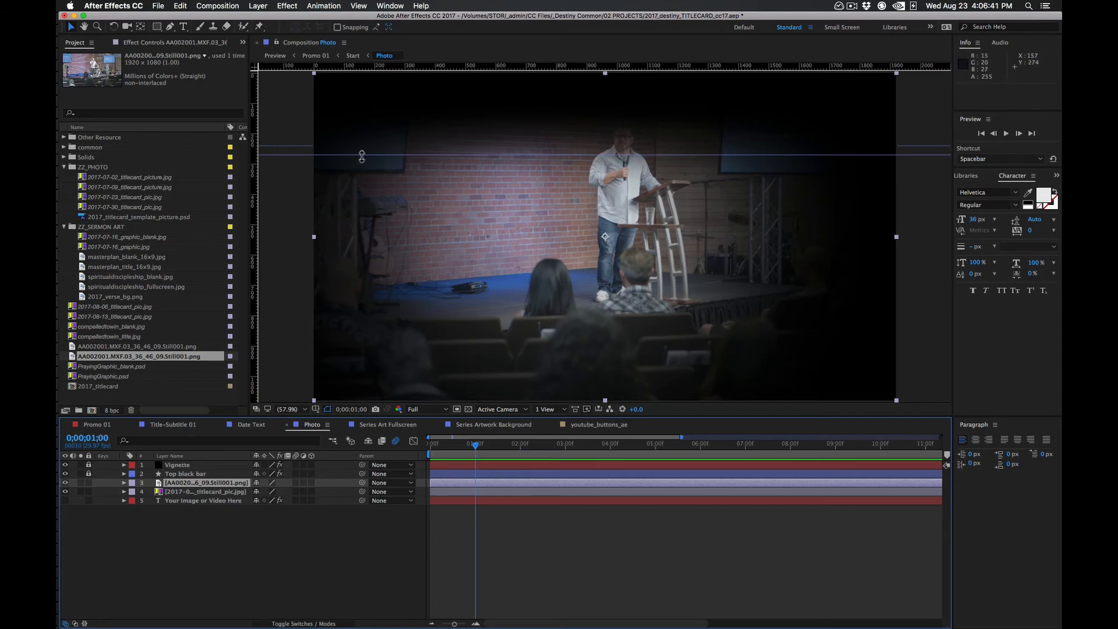
# Move the still down in the Photo composition, scale it to 113% to frame the speaker, and check it in Promo 01
pyautogui.moveTo(641, 244); pyautogui.dragTo(626, 278)
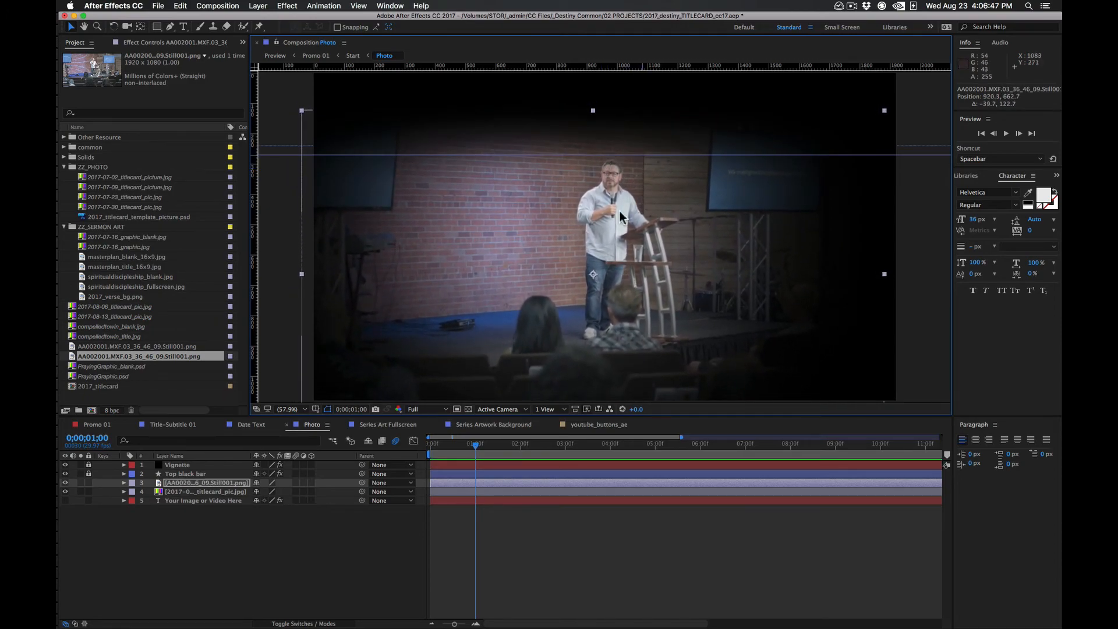
pyautogui.press('s')
pyautogui.moveTo(280, 497); pyautogui.dragTo(288, 497)
pyautogui.moveTo(674, 327); pyautogui.dragTo(665, 343)
pyautogui.click(928, 270)
pyautogui.click(92, 424)
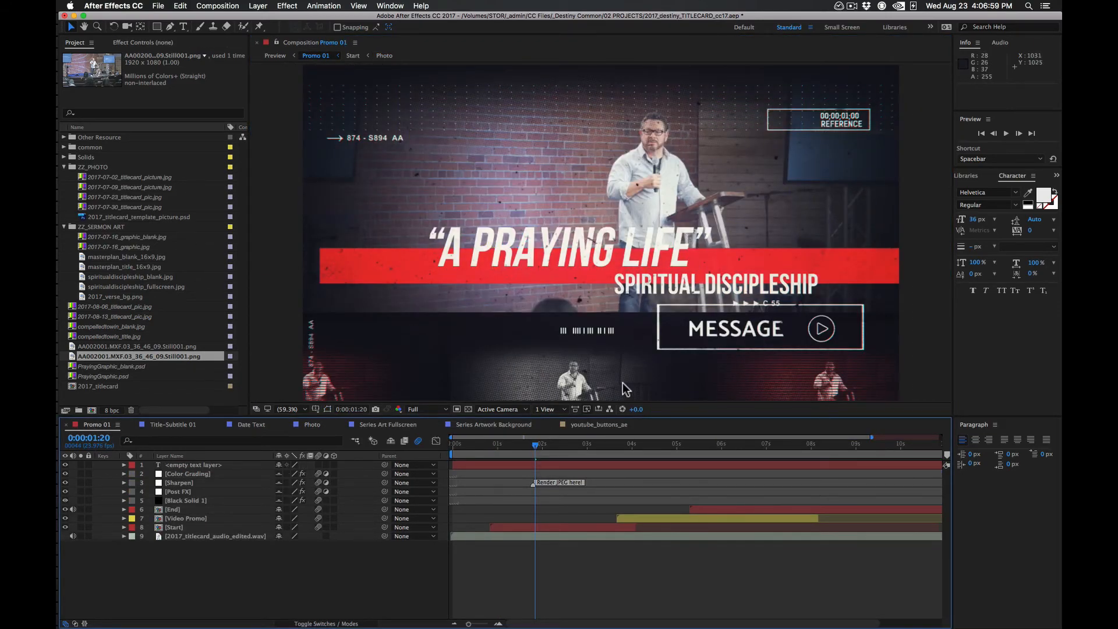
# Open the Series Art Fullscreen composition at 0;00;02;21, switch to Finder and open the 17_spiritualdiscipleship folder in _current series with full file names readable
pyautogui.click(313, 427)
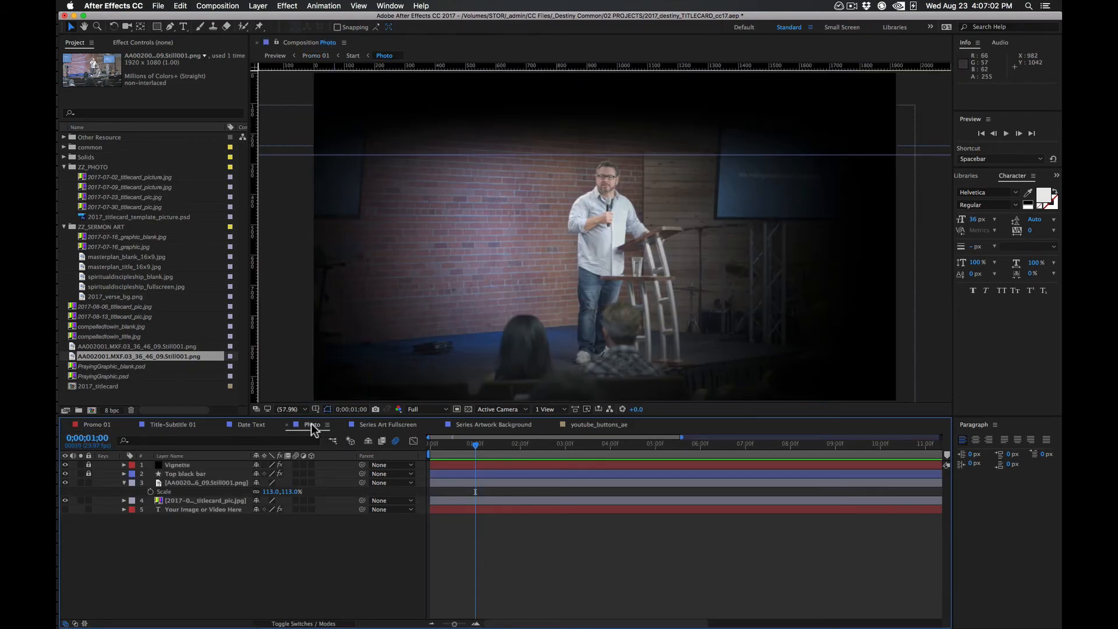
pyautogui.click(382, 427)
pyautogui.click(477, 446)
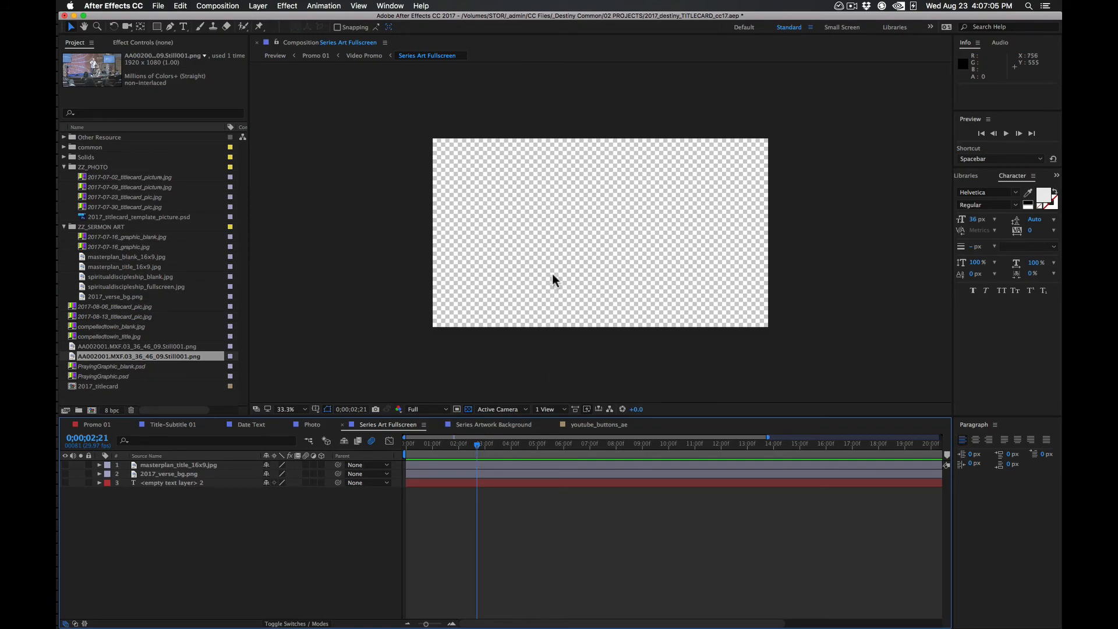
pyautogui.press('super+Tab')
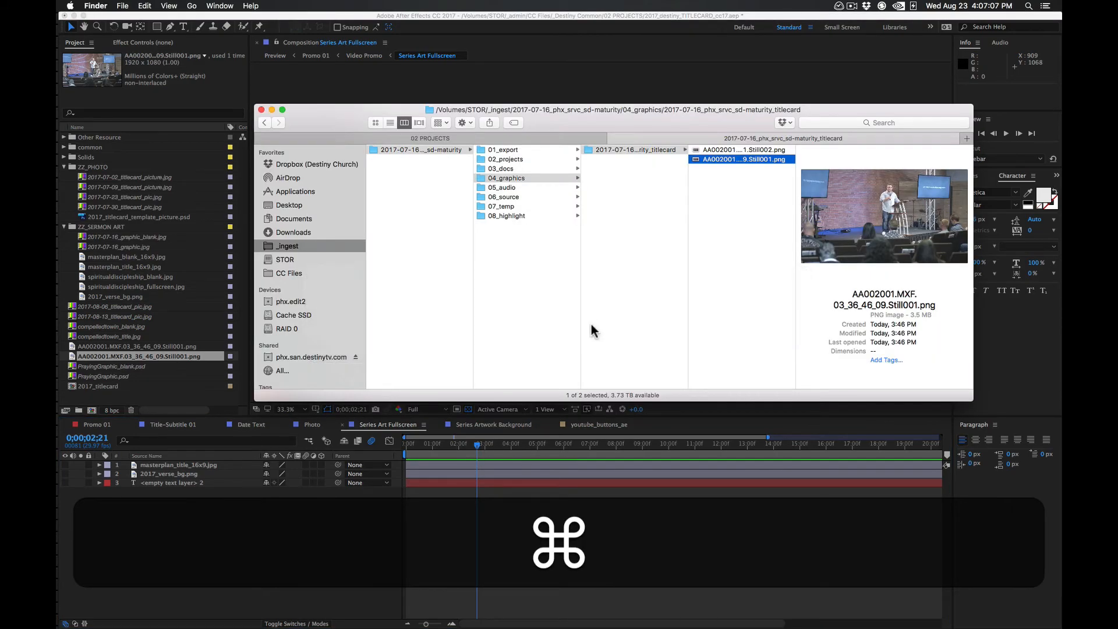
pyautogui.click(312, 276)
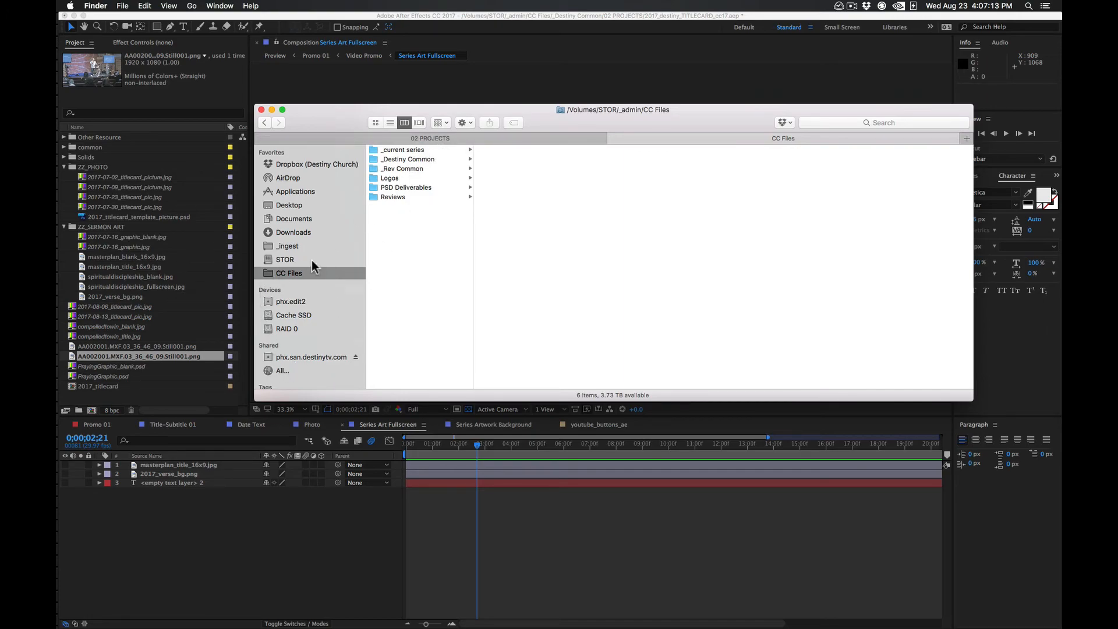
pyautogui.click(427, 150)
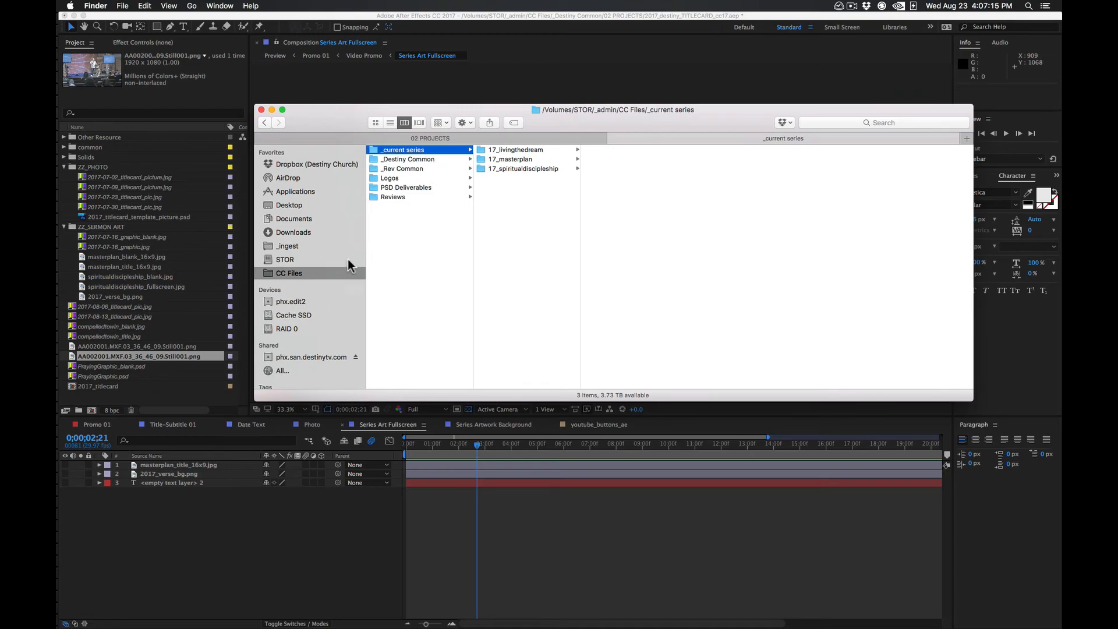
pyautogui.click(532, 168)
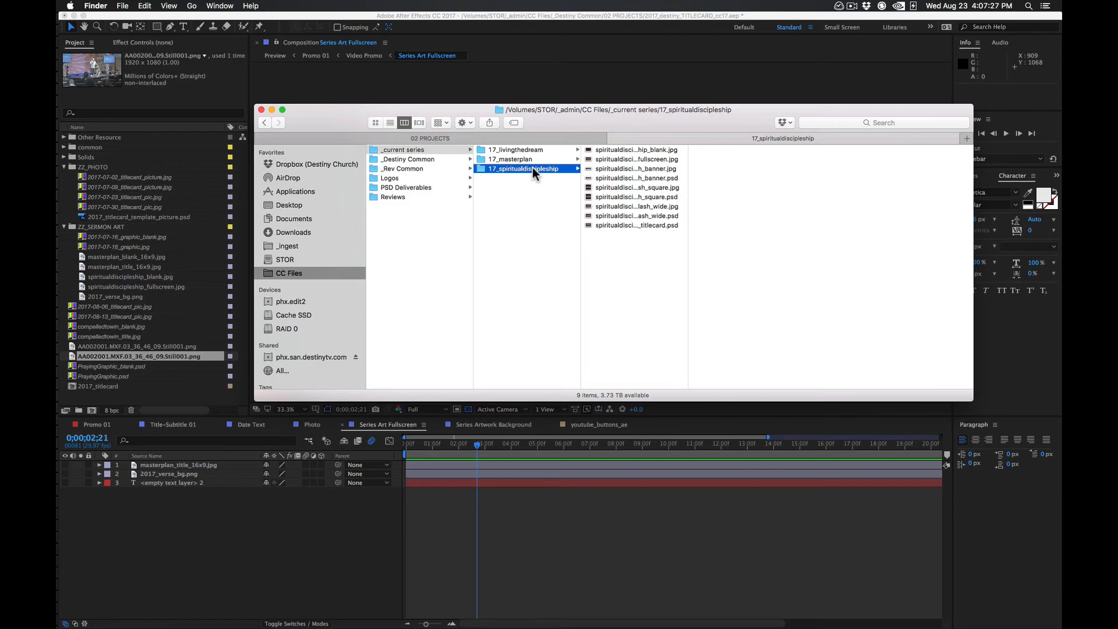
pyautogui.doubleClick(688, 271)
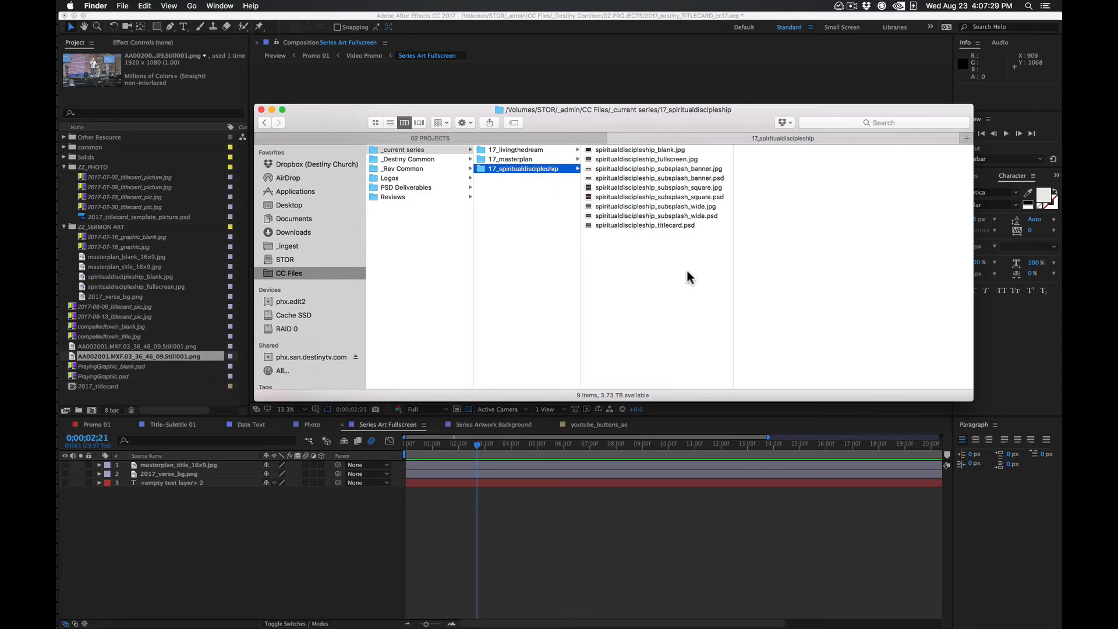
# Preview spiritualdiscipleship_fullscreen.jpg and spiritualdiscipleship_blank.jpg in the series folder
pyautogui.click(714, 155)
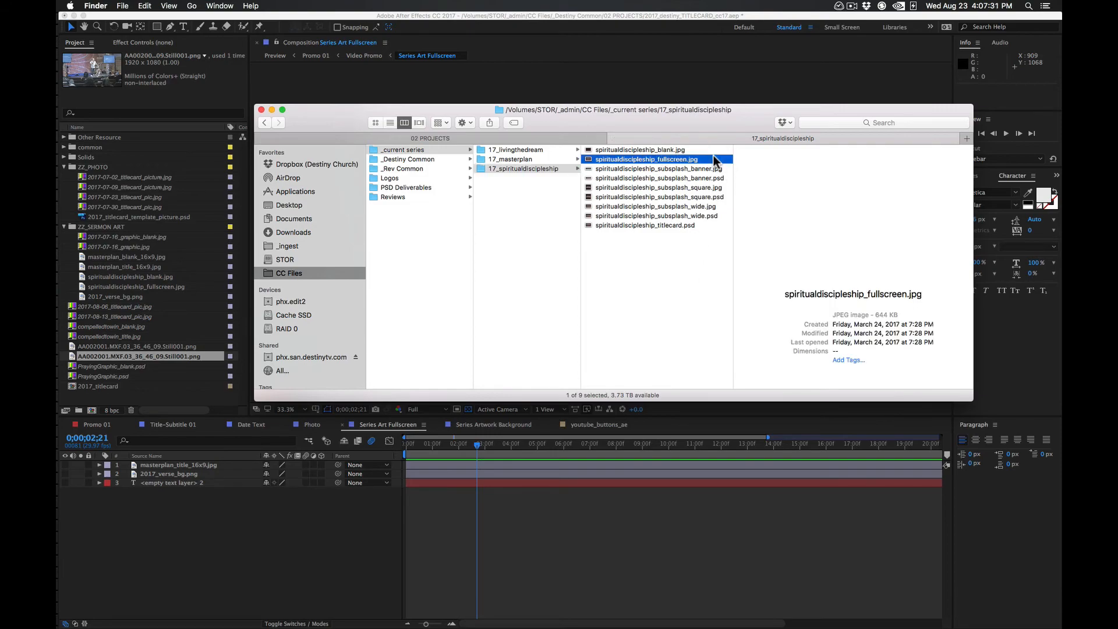
pyautogui.press('space')
pyautogui.press('space')
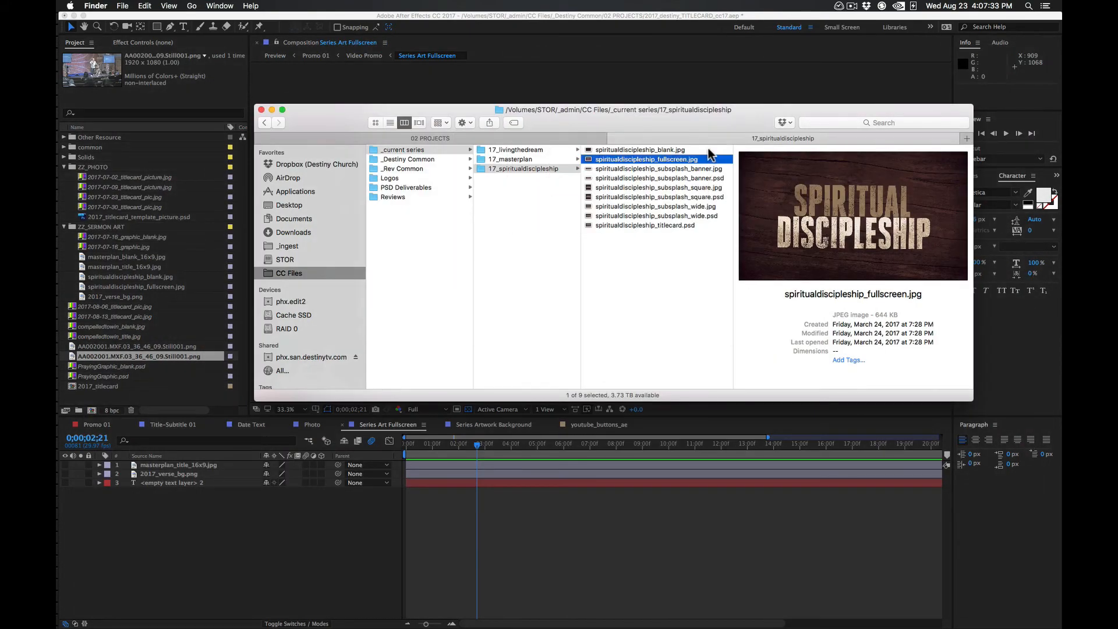
pyautogui.press('Up')
pyautogui.press('space')
pyautogui.press('space')
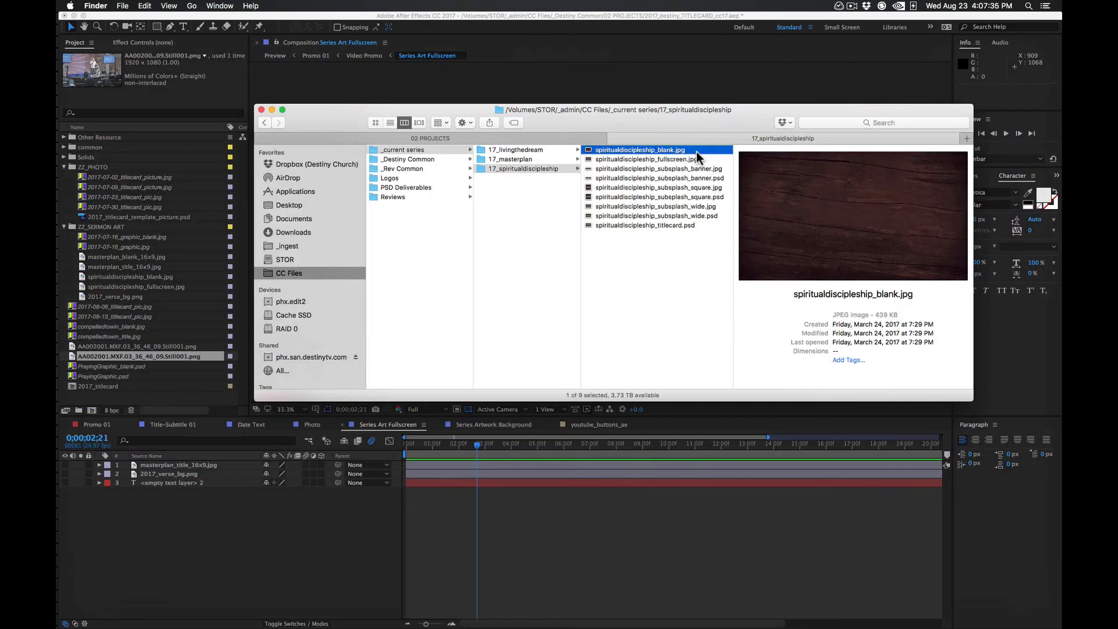
# Add spiritualdiscipleship_fullscreen.jpg as the top layer of the Series Art Fullscreen composition and scale it to 70%
pyautogui.click(684, 158)
pyautogui.moveTo(684, 158); pyautogui.dragTo(291, 510)
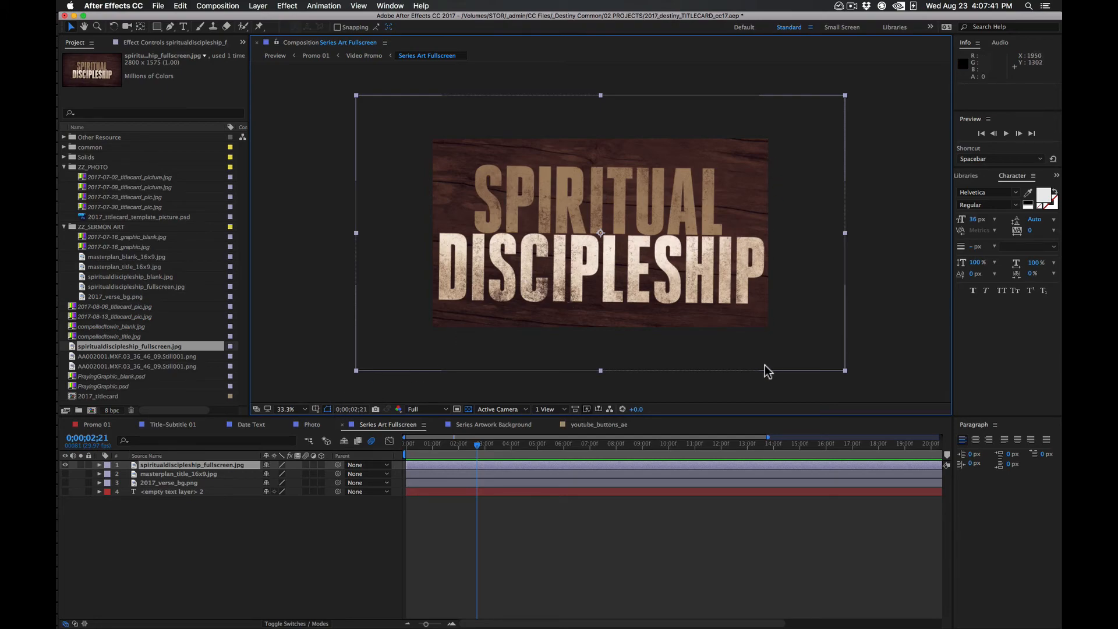
pyautogui.press('s')
pyautogui.moveTo(281, 474); pyautogui.dragTo(262, 475)
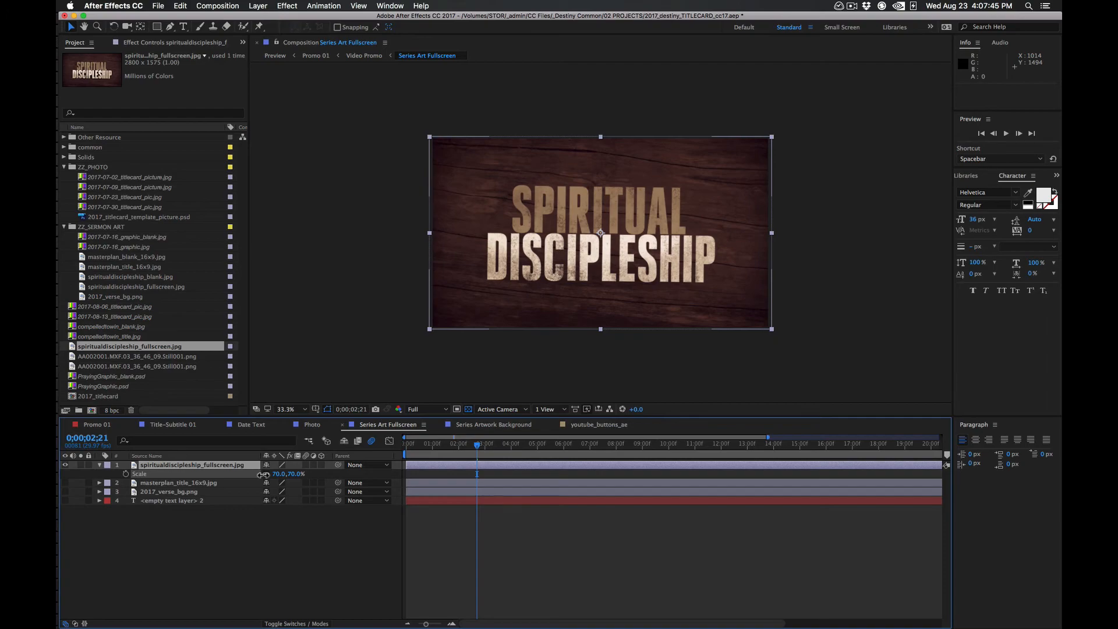
pyautogui.click(253, 610)
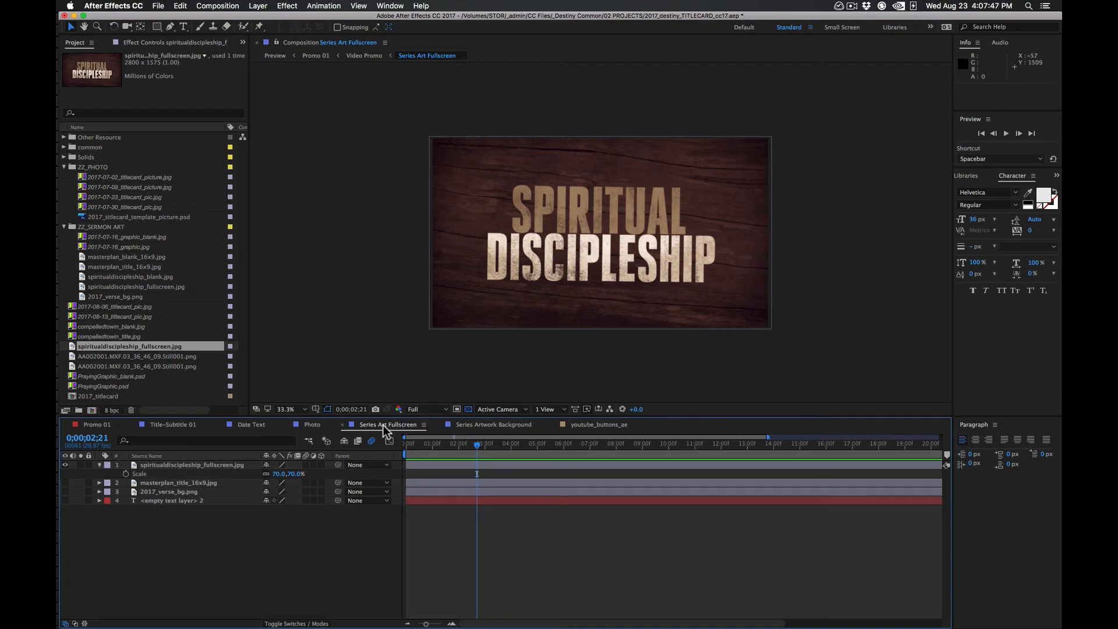
# Add spiritualdiscipleship_blank.jpg as the top layer of the Series Artwork Background composition and scale it to 72%
pyautogui.click(497, 424)
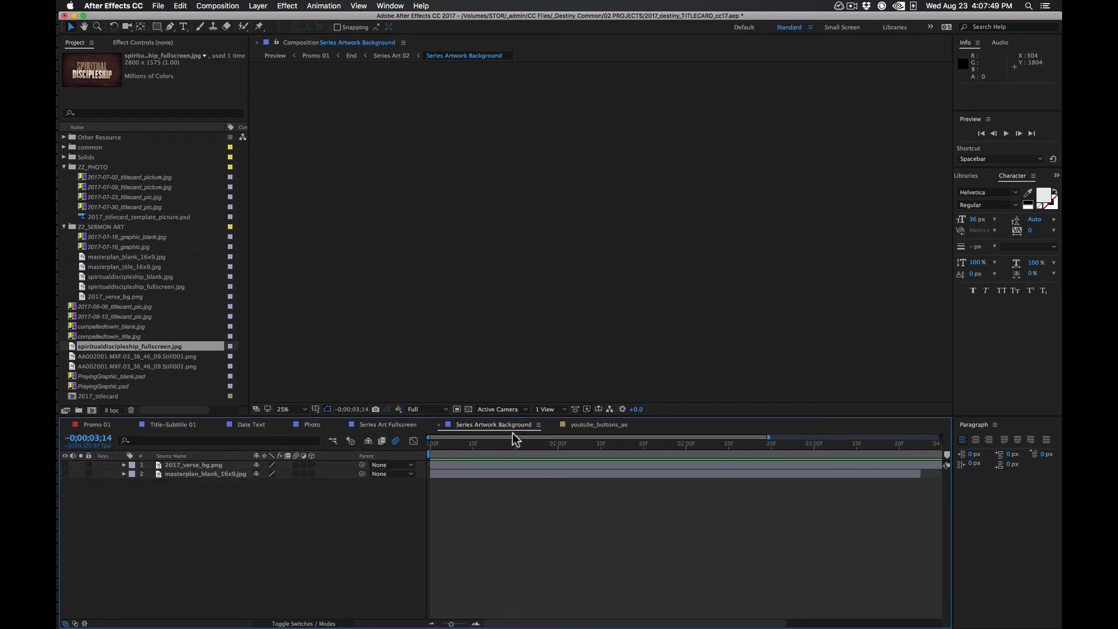
pyautogui.click(502, 442)
pyautogui.press('super+Tab')
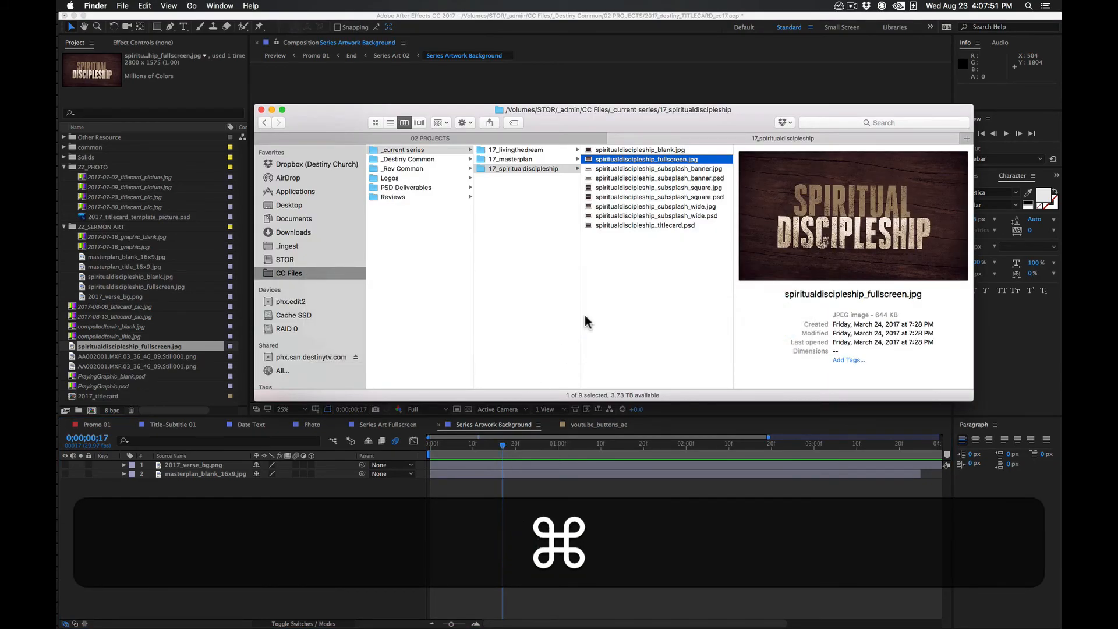
pyautogui.click(661, 149)
pyautogui.moveTo(660, 150); pyautogui.dragTo(271, 473)
pyautogui.press('s')
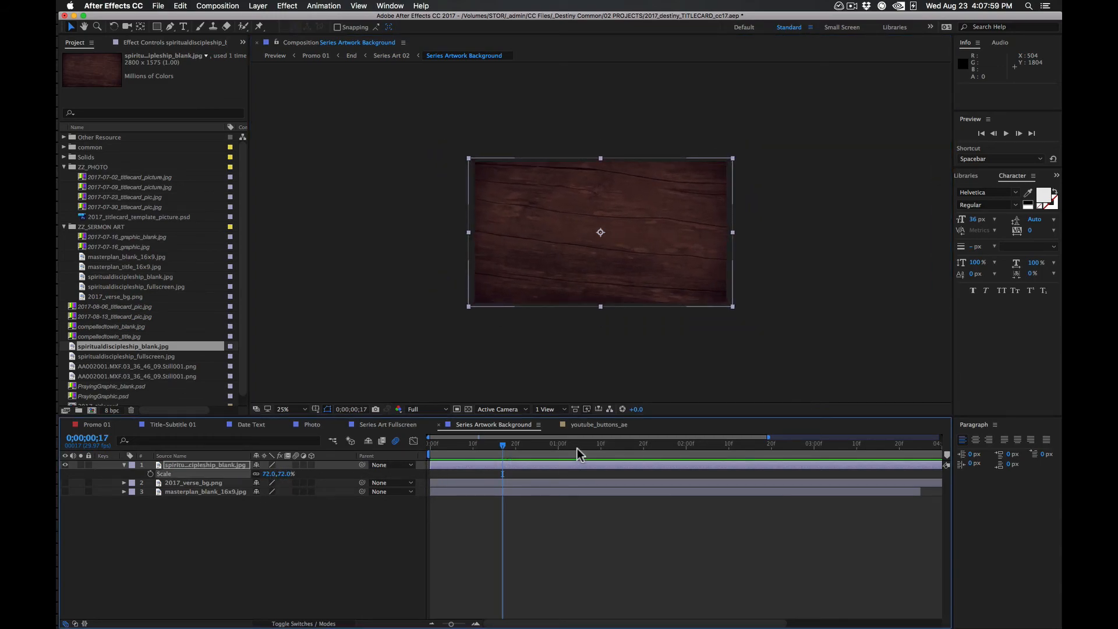
# Open the Date Text composition and move the current time to the Change Date Here marker at 0;00;02;12
pyautogui.click(600, 424)
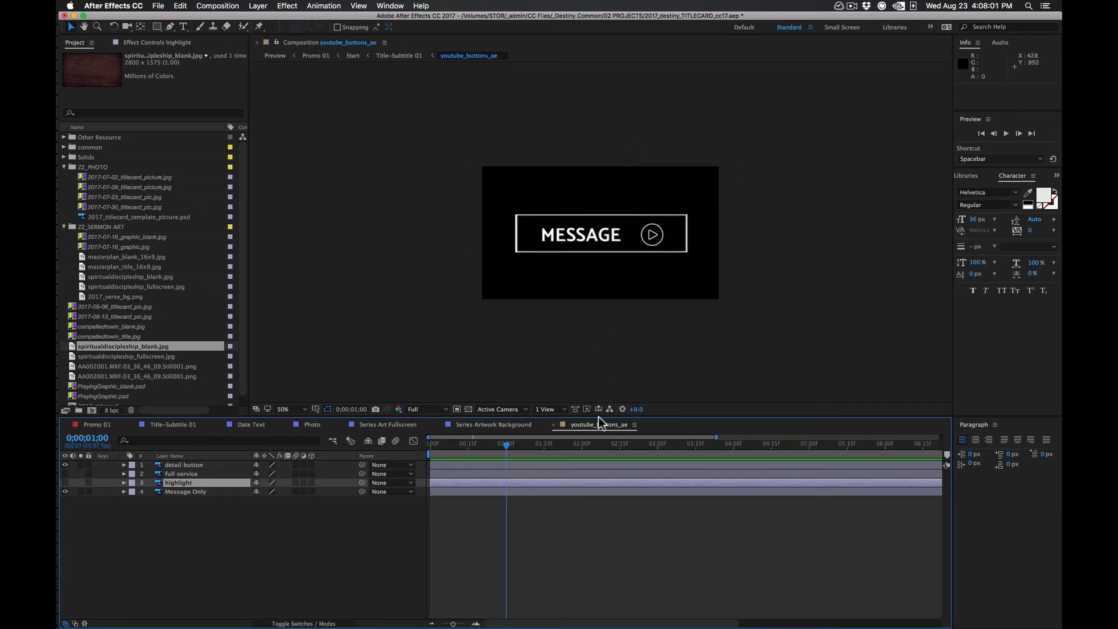
pyautogui.click(495, 424)
pyautogui.click(386, 425)
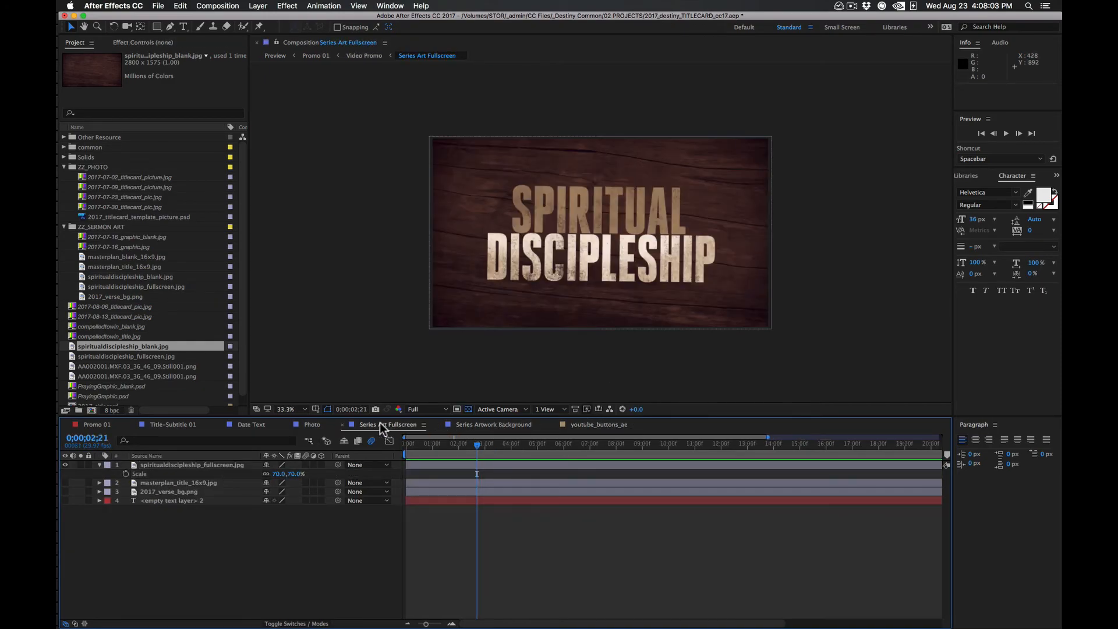
pyautogui.click(314, 424)
pyautogui.click(257, 426)
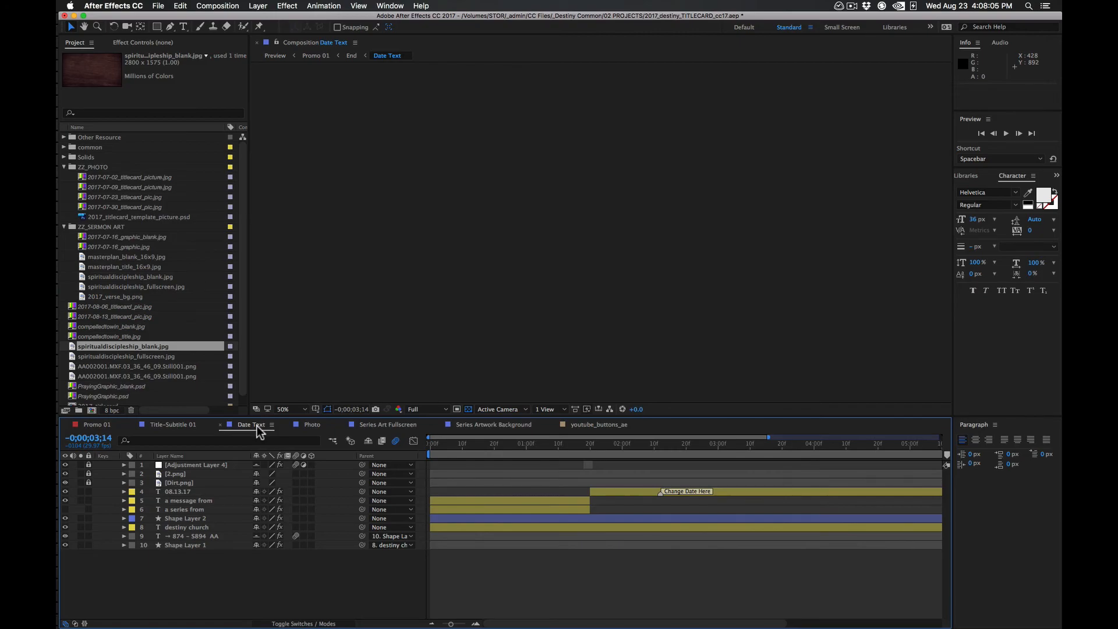
pyautogui.doubleClick(677, 489)
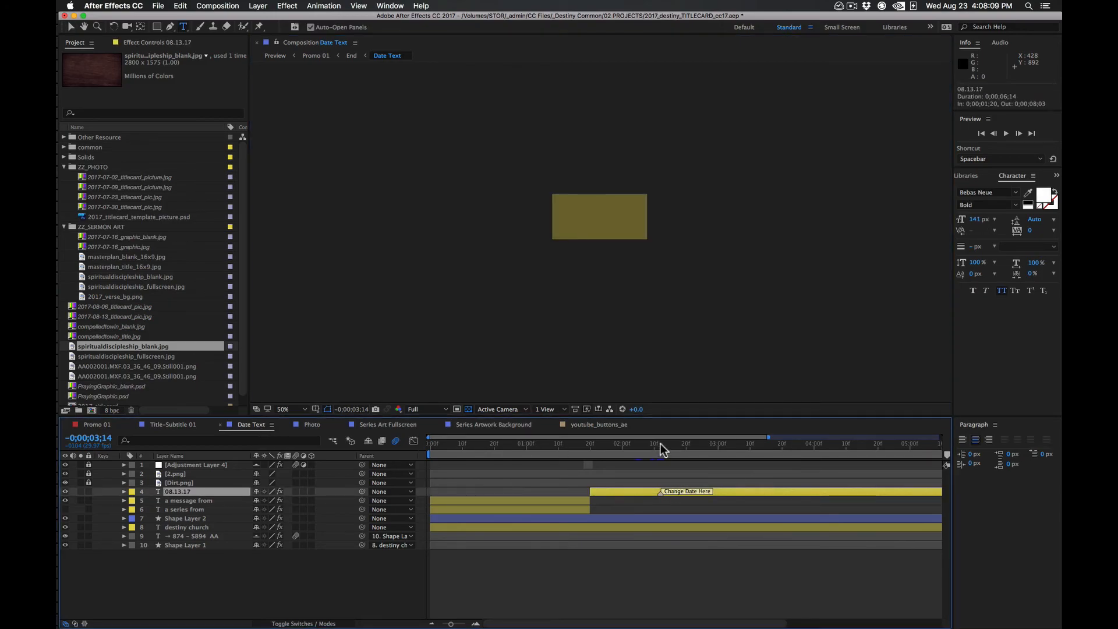
pyautogui.click(661, 444)
# Change the month in the date text layer so it reads 07.13.17
pyautogui.doubleClick(683, 490)
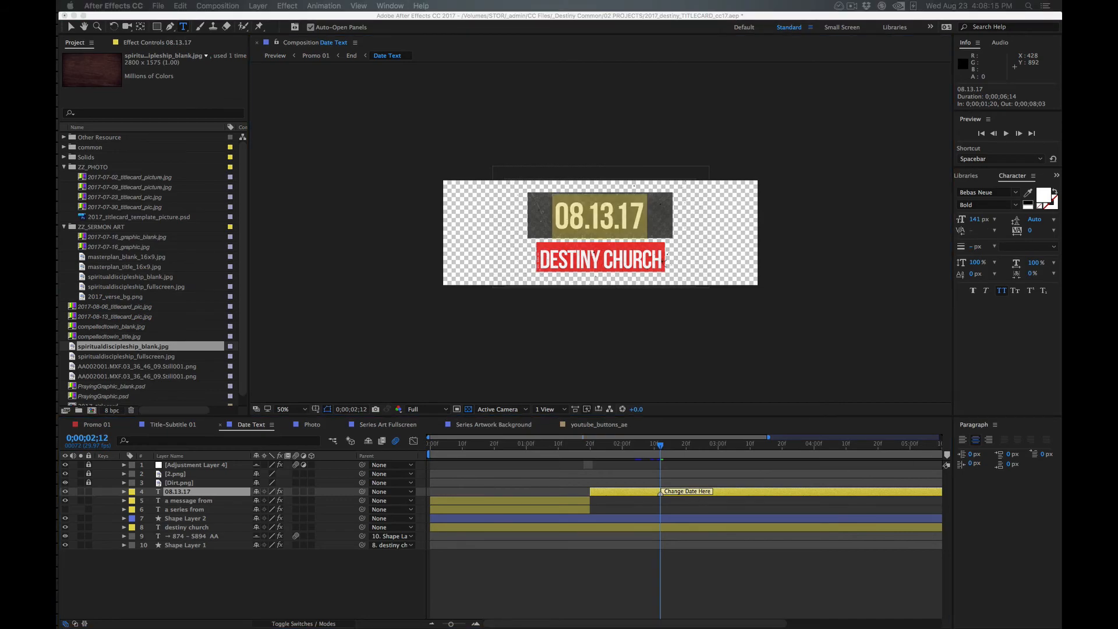
pyautogui.click(608, 225)
pyautogui.click(583, 219)
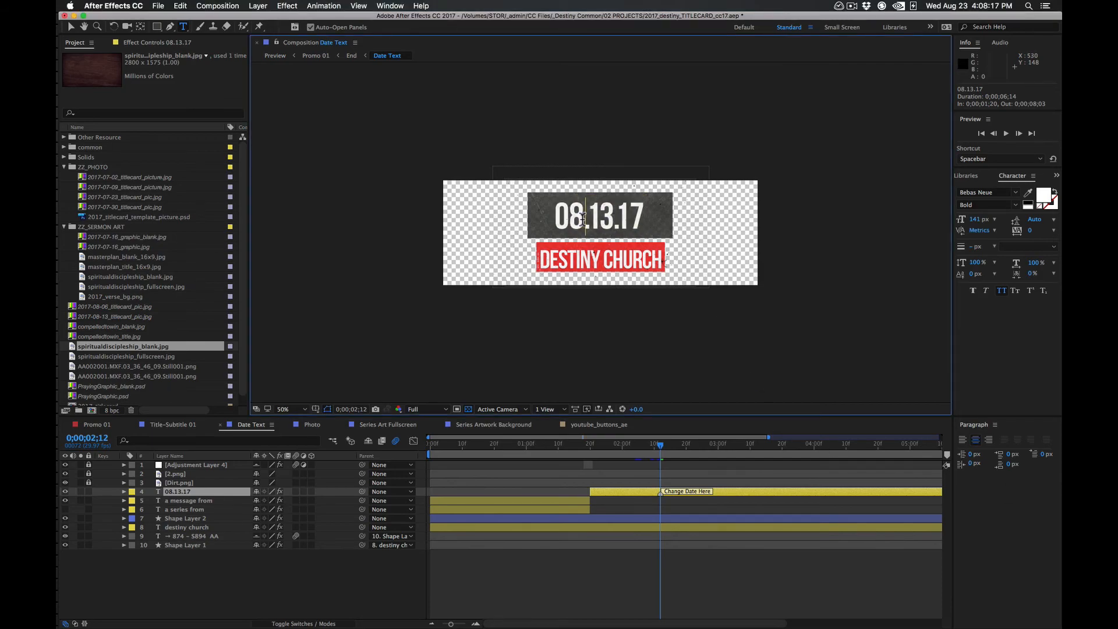
pyautogui.hotkey('shift', 'Left')
pyautogui.write('7')
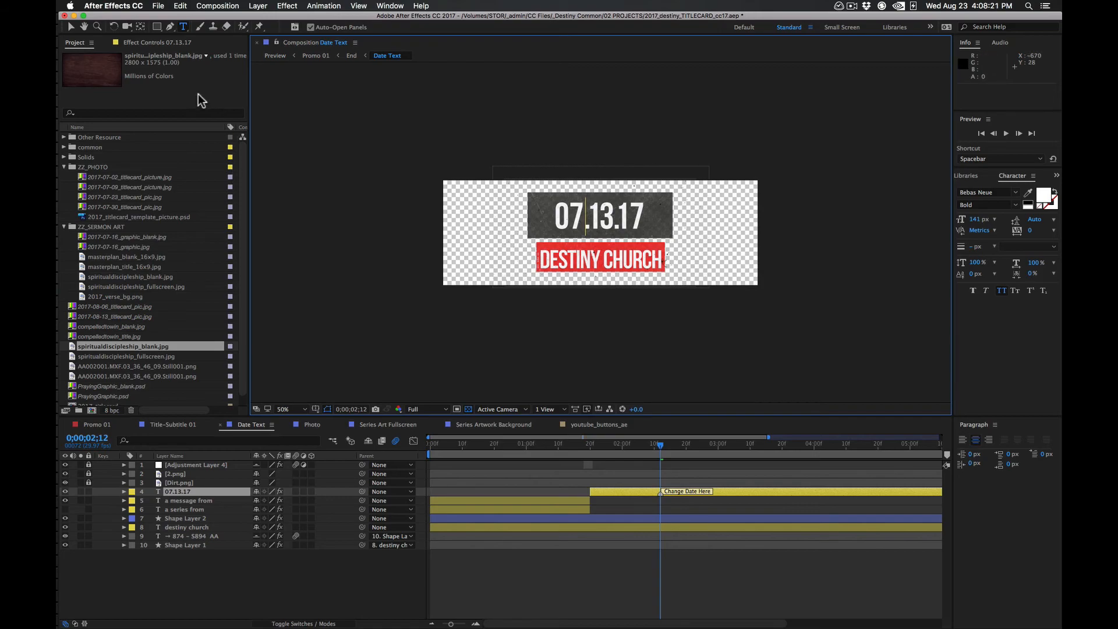
pyautogui.click(71, 26)
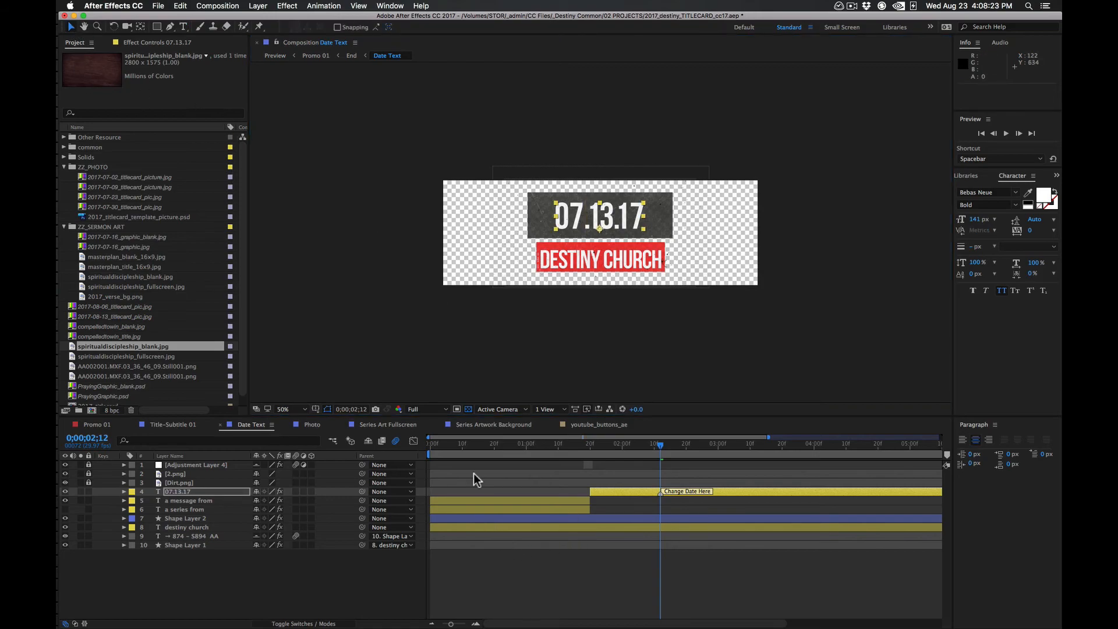
# Replace the words inside the quotation marks of the Title-Subtitle 01 title with "The disciple's maturity"
pyautogui.click(183, 425)
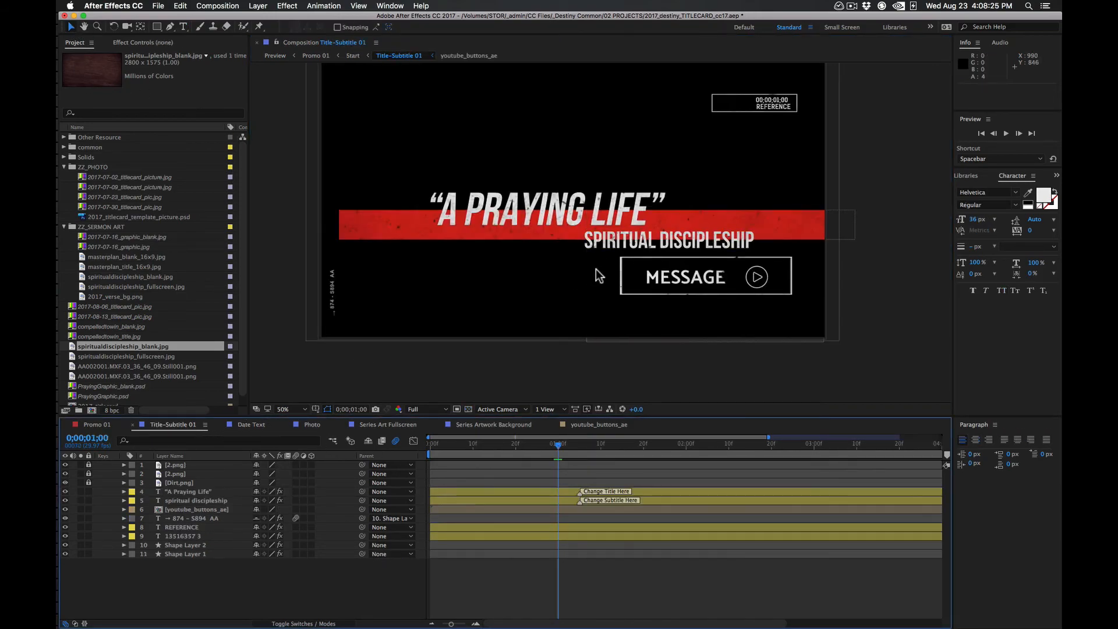
pyautogui.click(471, 218)
pyautogui.doubleClick(517, 205)
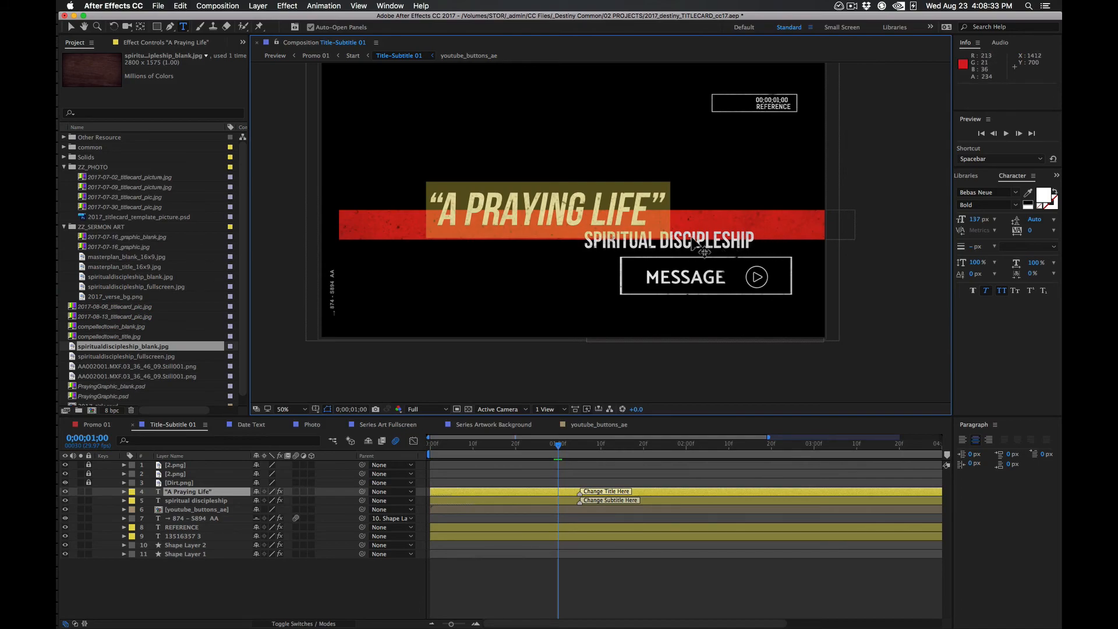
pyautogui.press('super+Tab')
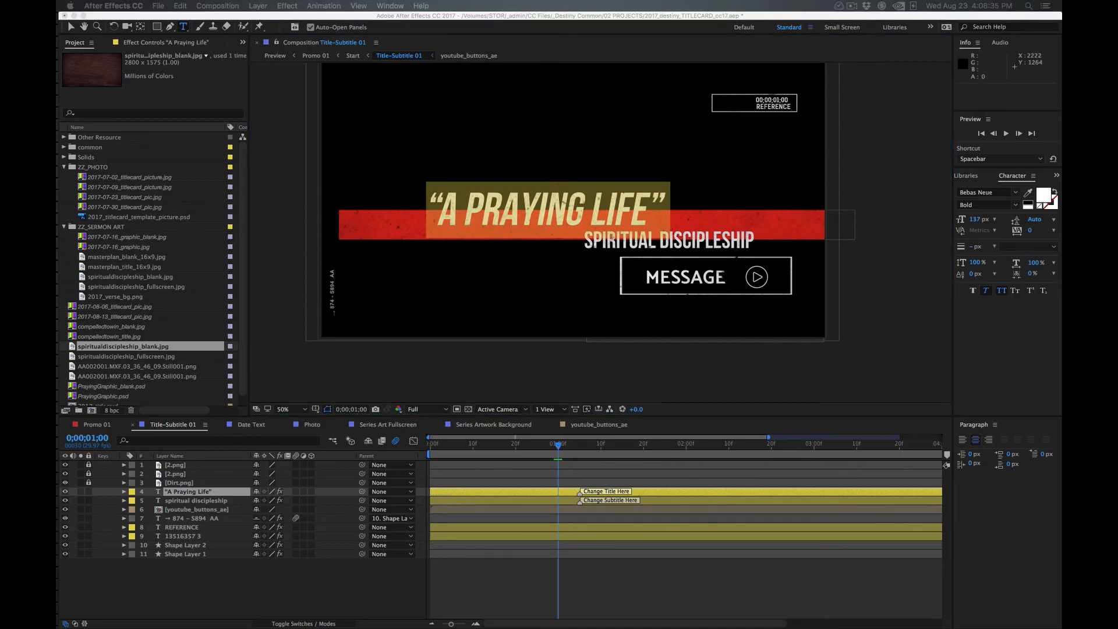
pyautogui.click(498, 209)
pyautogui.moveTo(440, 209); pyautogui.dragTo(648, 208)
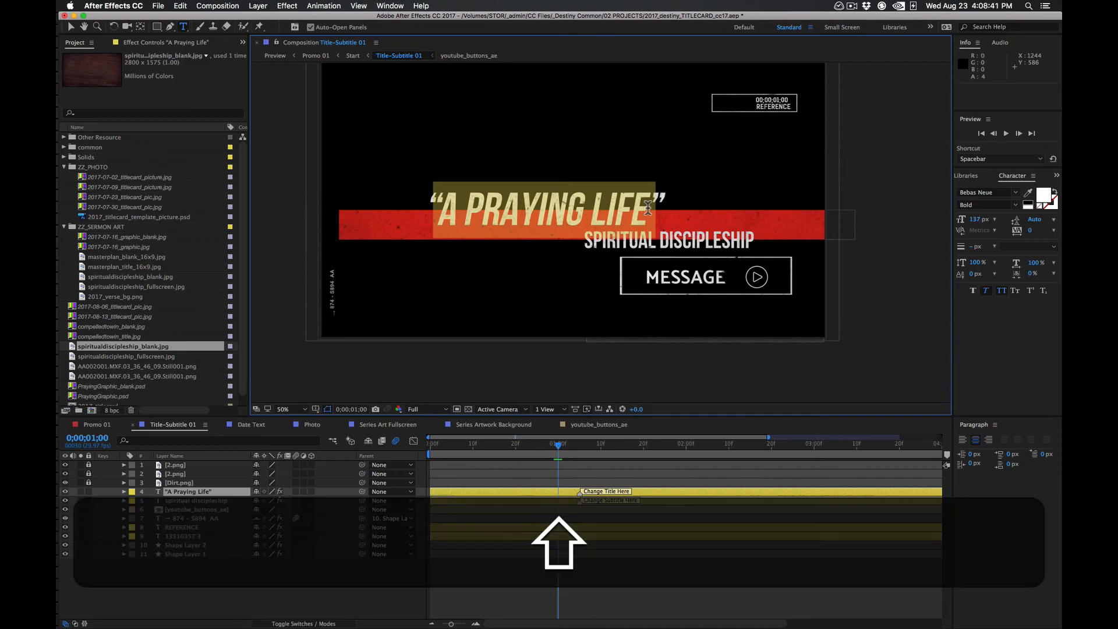
pyautogui.write('The di')
pyautogui.write("sciple's ")
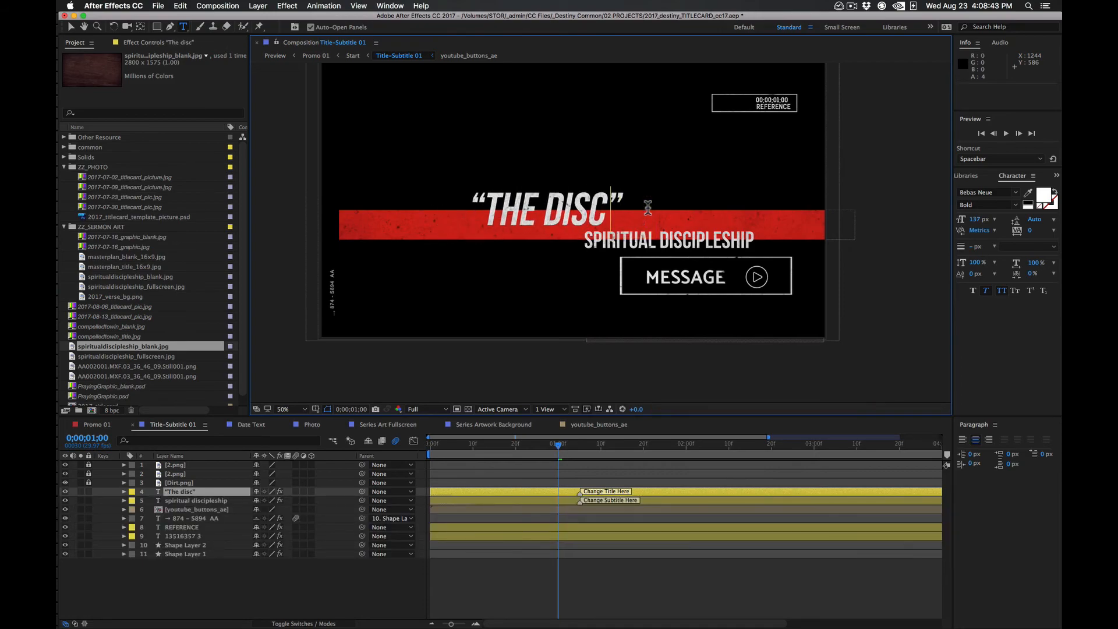
pyautogui.write('matu')
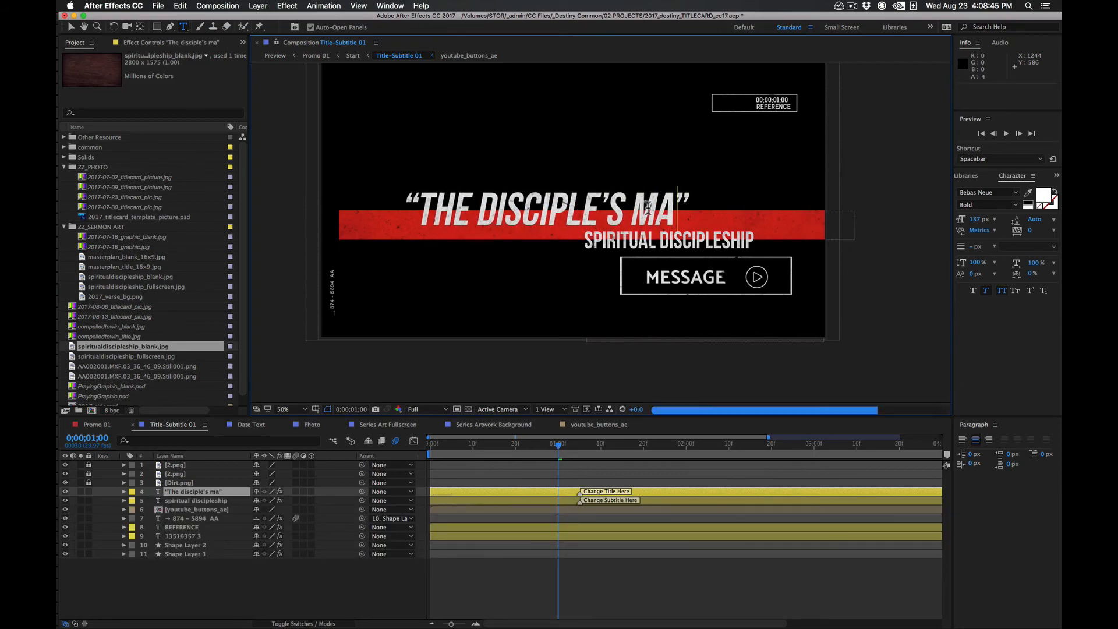
pyautogui.write('rity')
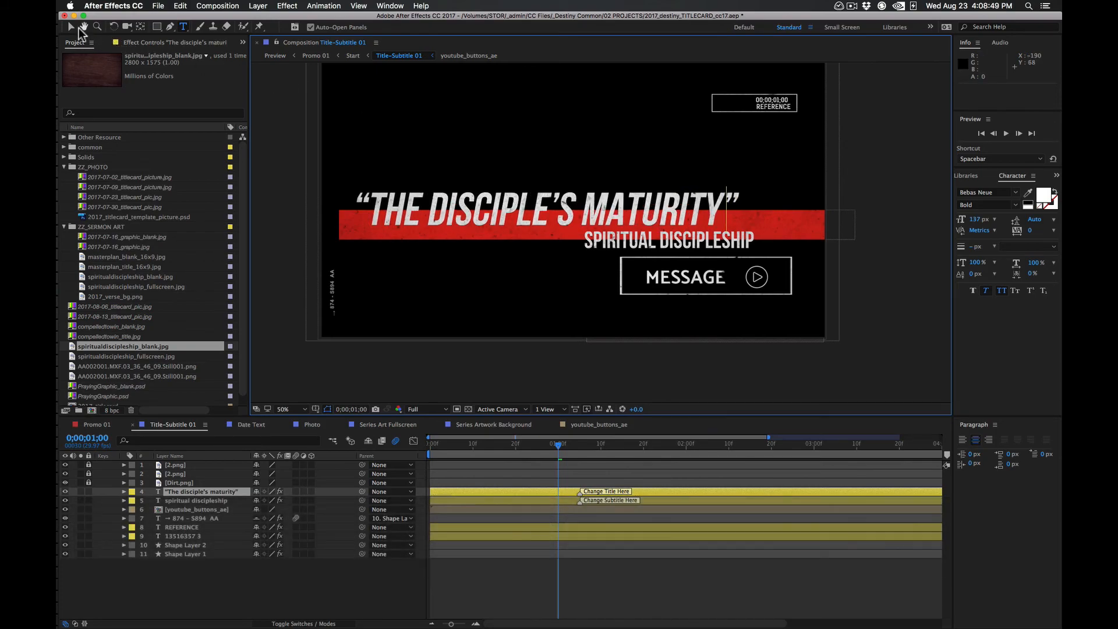
pyautogui.click(70, 27)
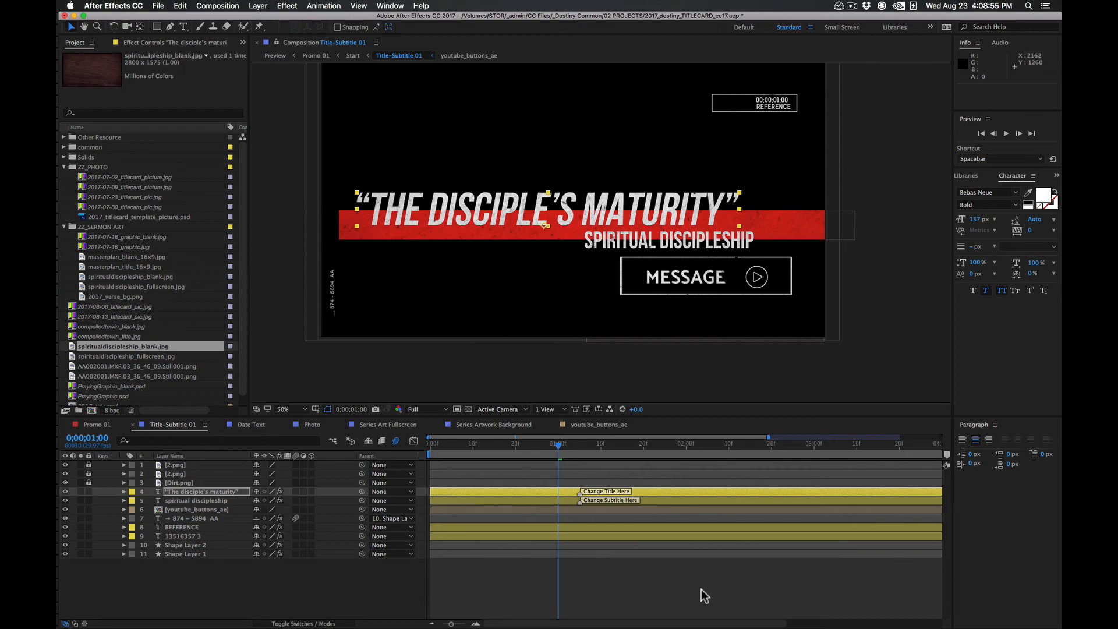
# Check the title and date frames in Promo 01 and set the current time to 0:00:01:19 at the Render JPEG here marker
pyautogui.click(93, 423)
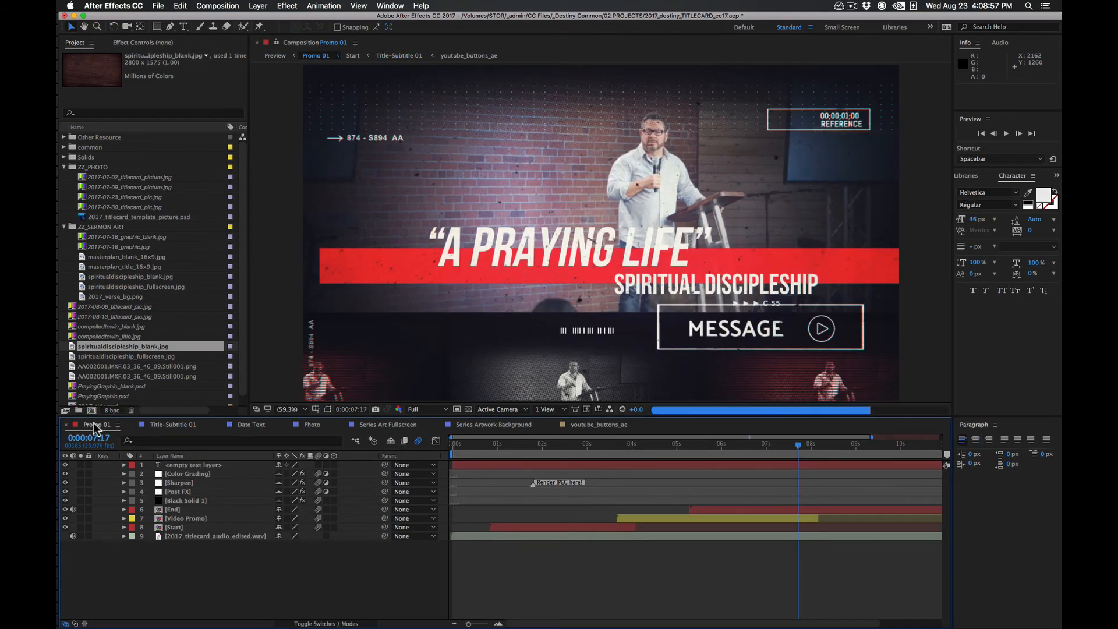
pyautogui.click(536, 444)
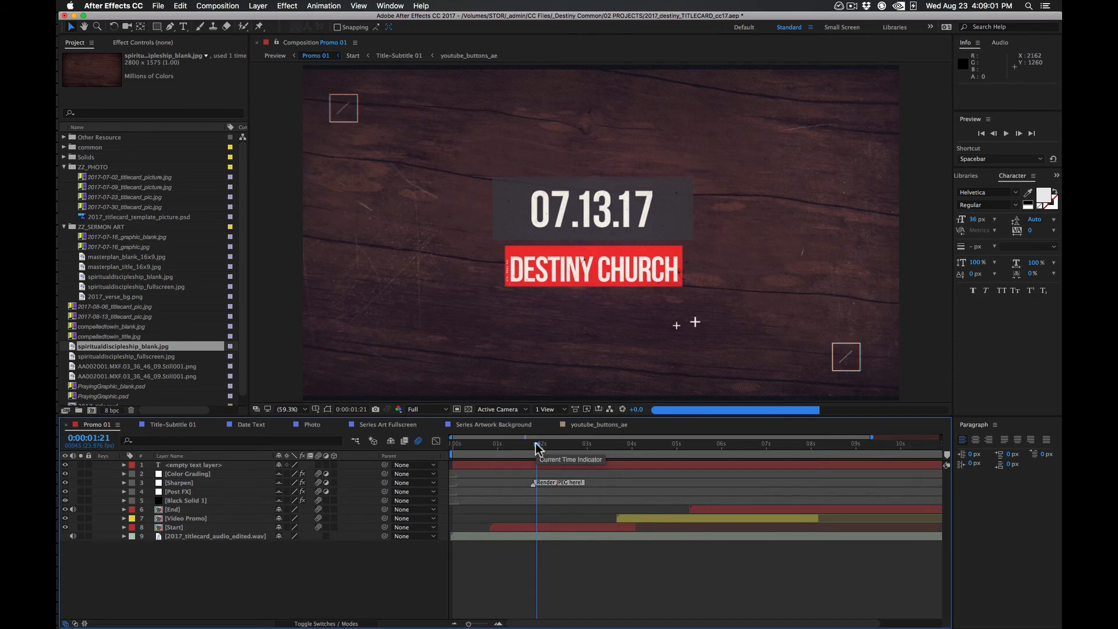
pyautogui.moveTo(536, 445); pyautogui.dragTo(842, 444)
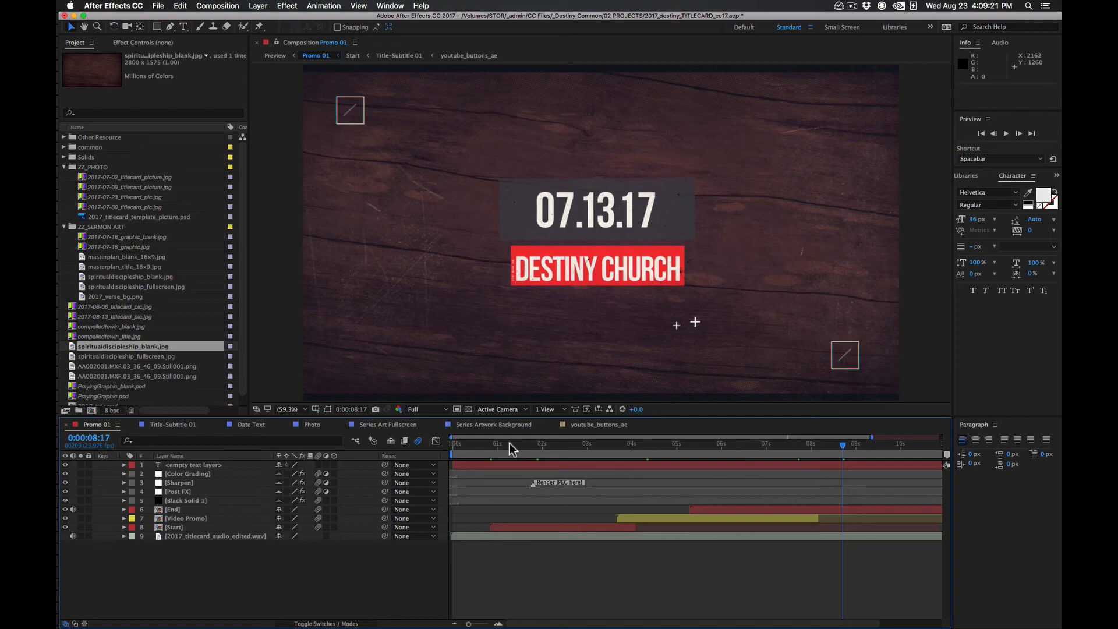
pyautogui.moveTo(509, 442)
pyautogui.mouseDown()
pyautogui.moveTo(563, 445)
pyautogui.moveTo(533, 447)
pyautogui.mouseUp()
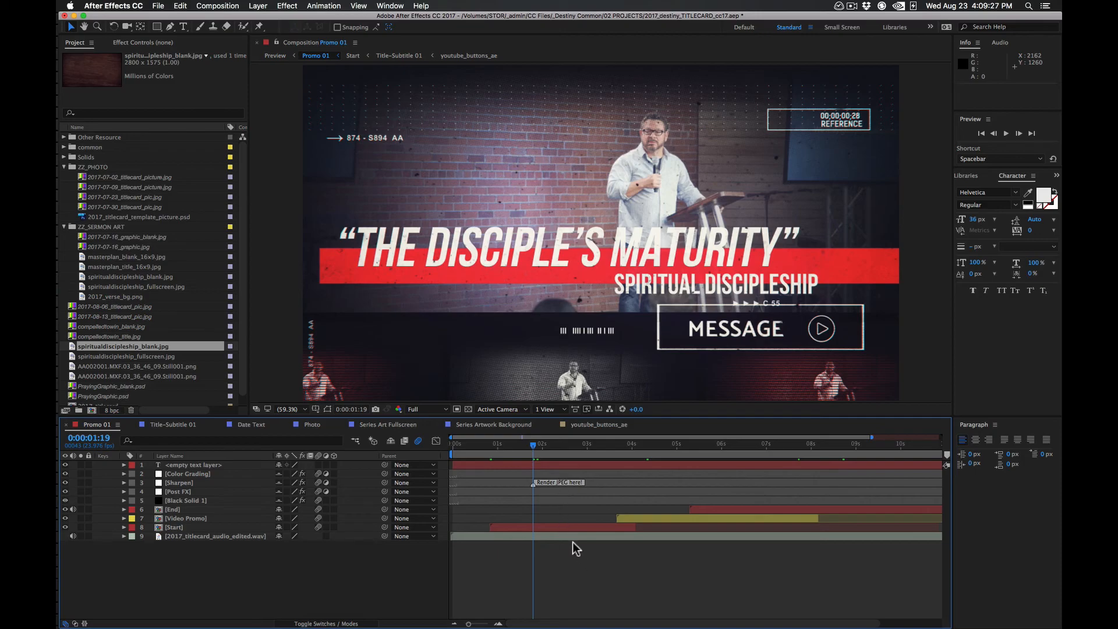
# Choose Full preview resolution for Promo 01 and start saving the current frame as a file
pyautogui.click(427, 410)
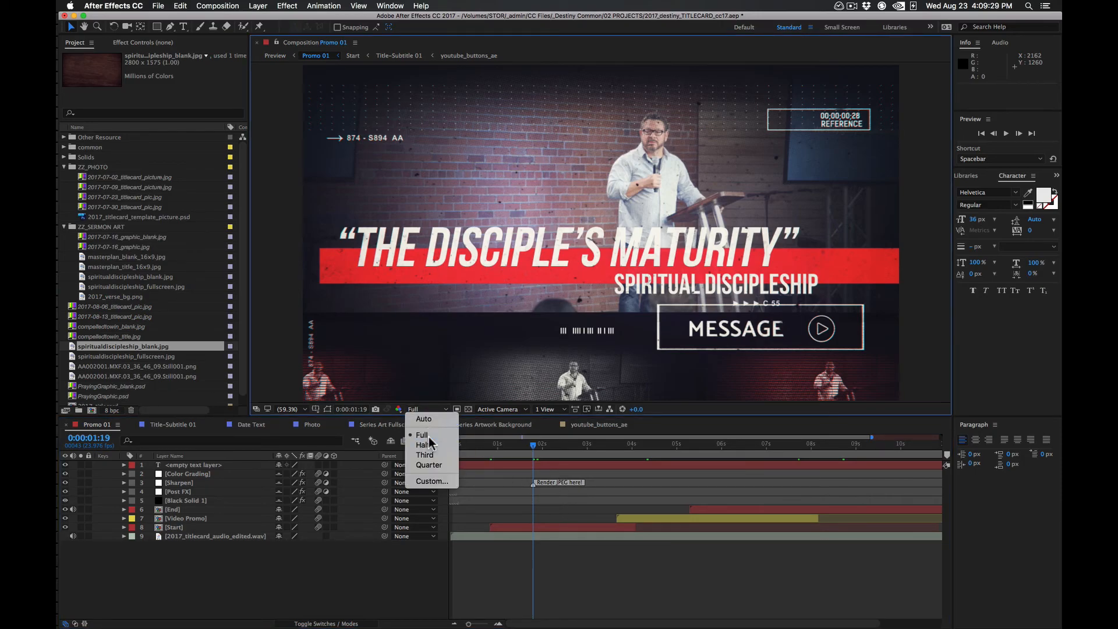
pyautogui.click(427, 436)
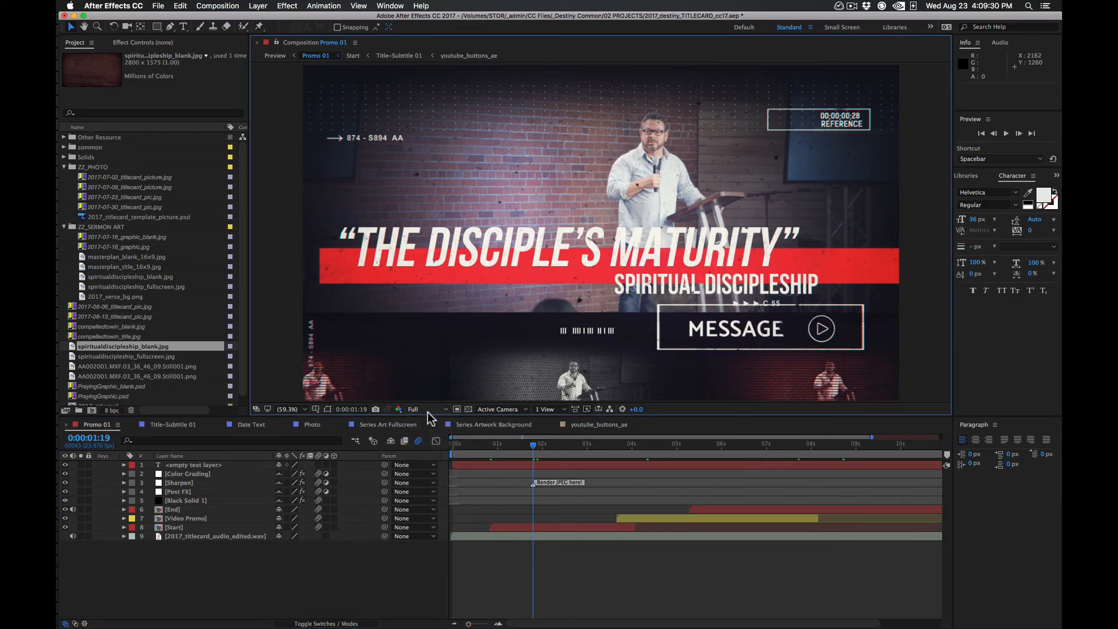
pyautogui.click(225, 7)
pyautogui.moveTo(327, 127)
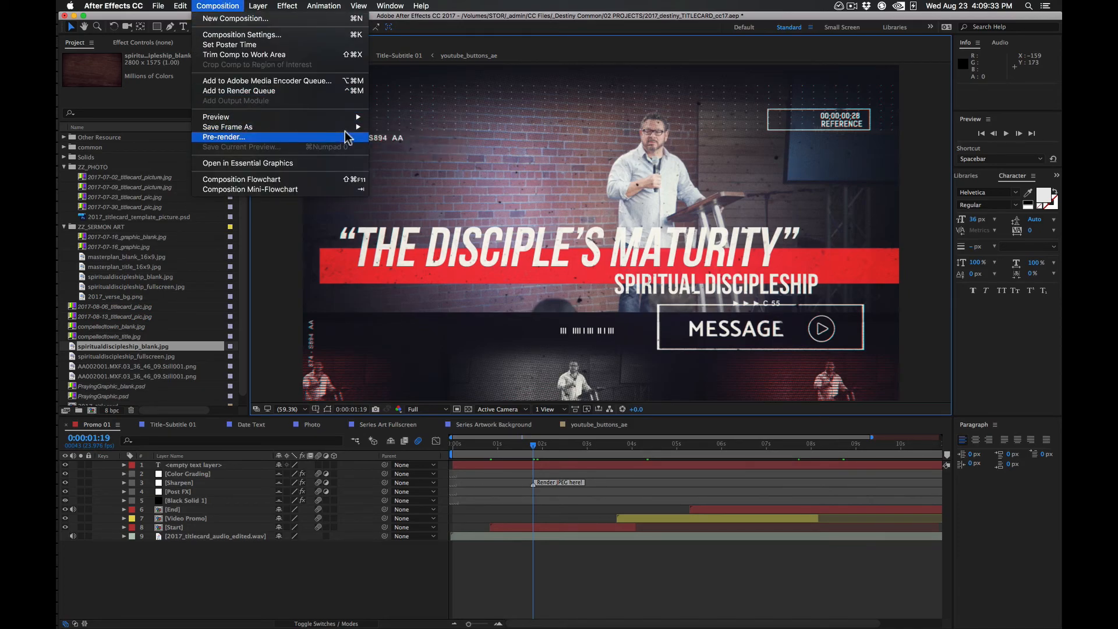
pyautogui.click(382, 128)
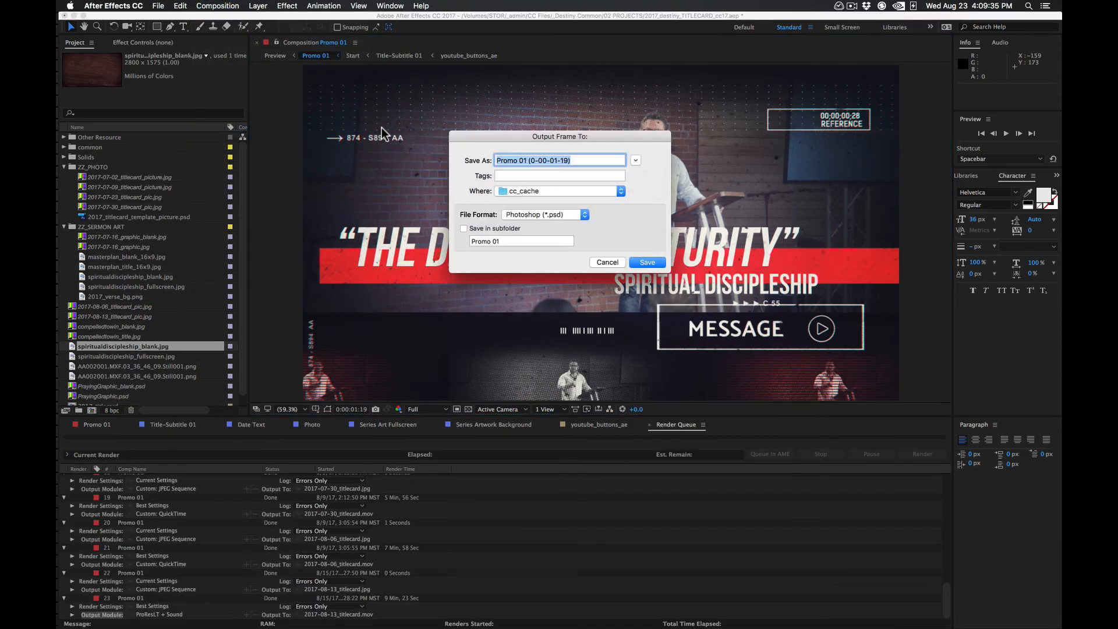
# Set the frame's destination to the 2017-07-16_phx_srvc_sd-maturity_titlecard folder in 04_graphics, taking the file name from the existing project file in 02_projects
pyautogui.click(634, 161)
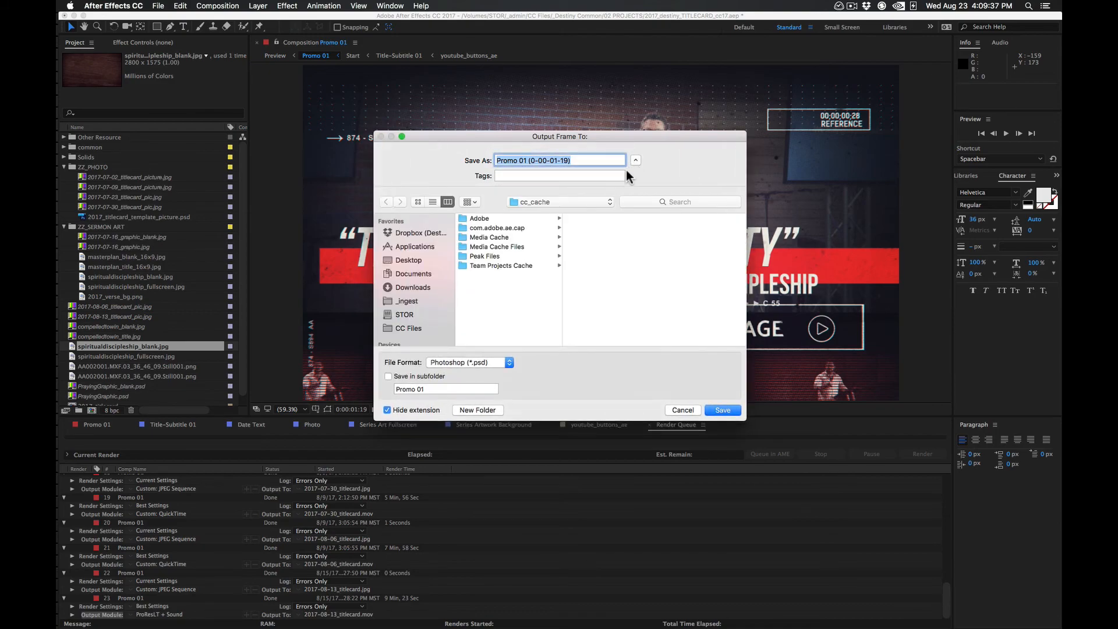
pyautogui.click(636, 160)
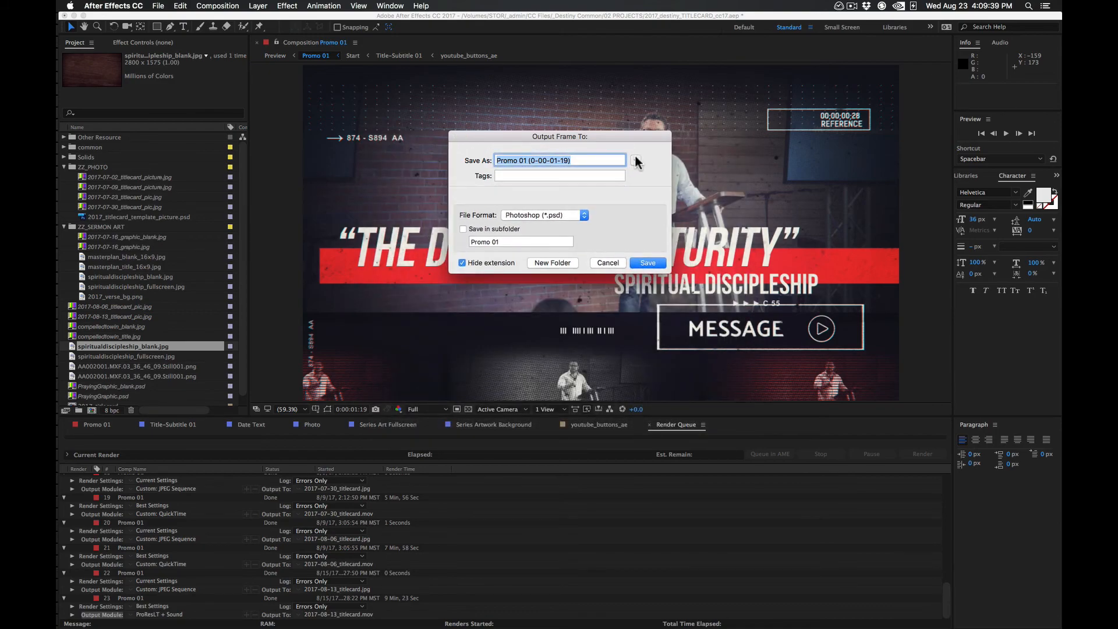
pyautogui.click(539, 200)
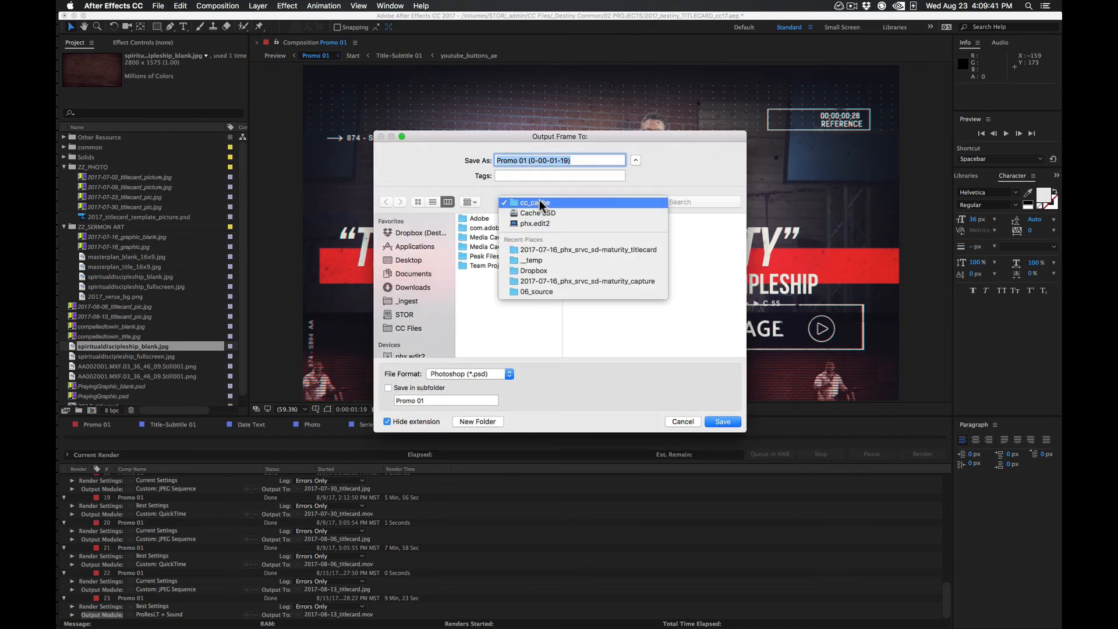
pyautogui.click(561, 247)
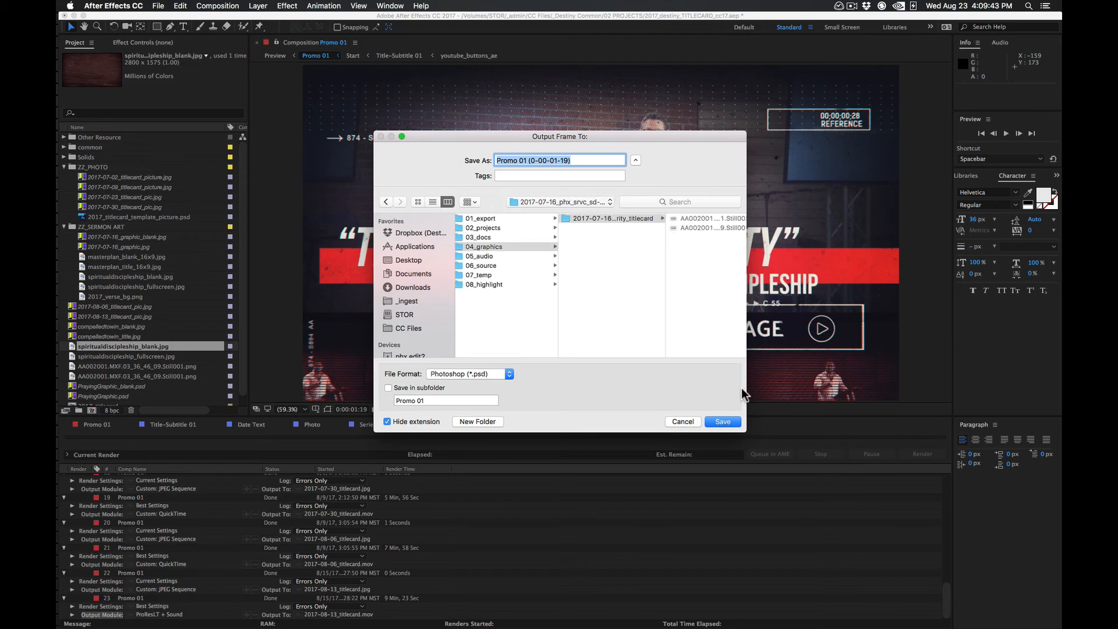
pyautogui.click(523, 227)
pyautogui.click(601, 233)
pyautogui.click(536, 245)
pyautogui.click(598, 219)
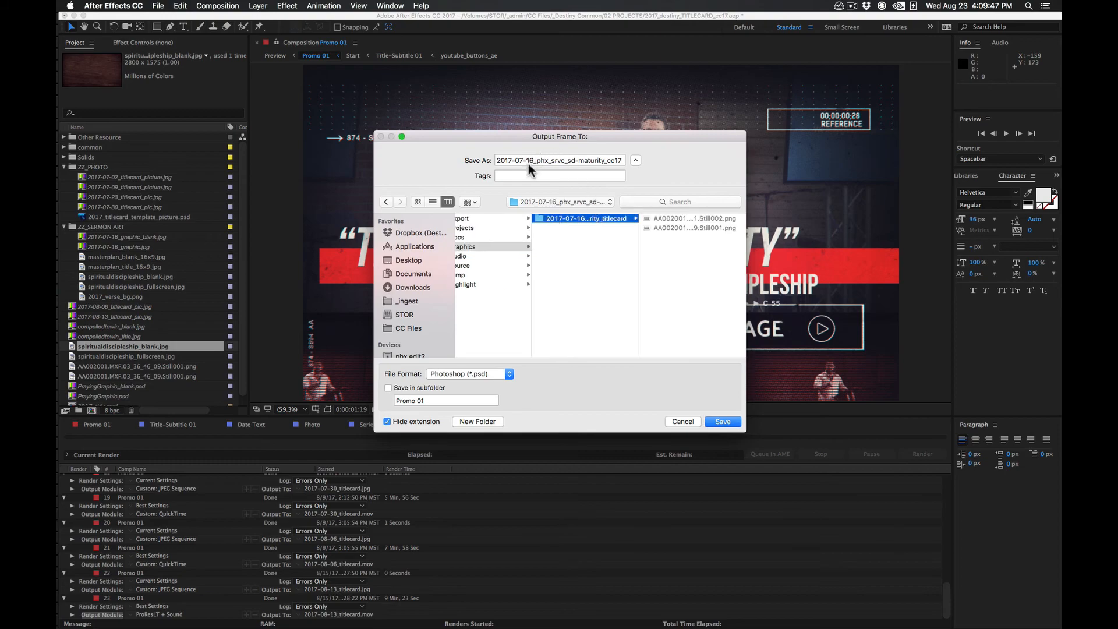
# Shorten the output file name to 2017-07-16_phx_titlecard and save the frame output to the render queue
pyautogui.click(552, 161)
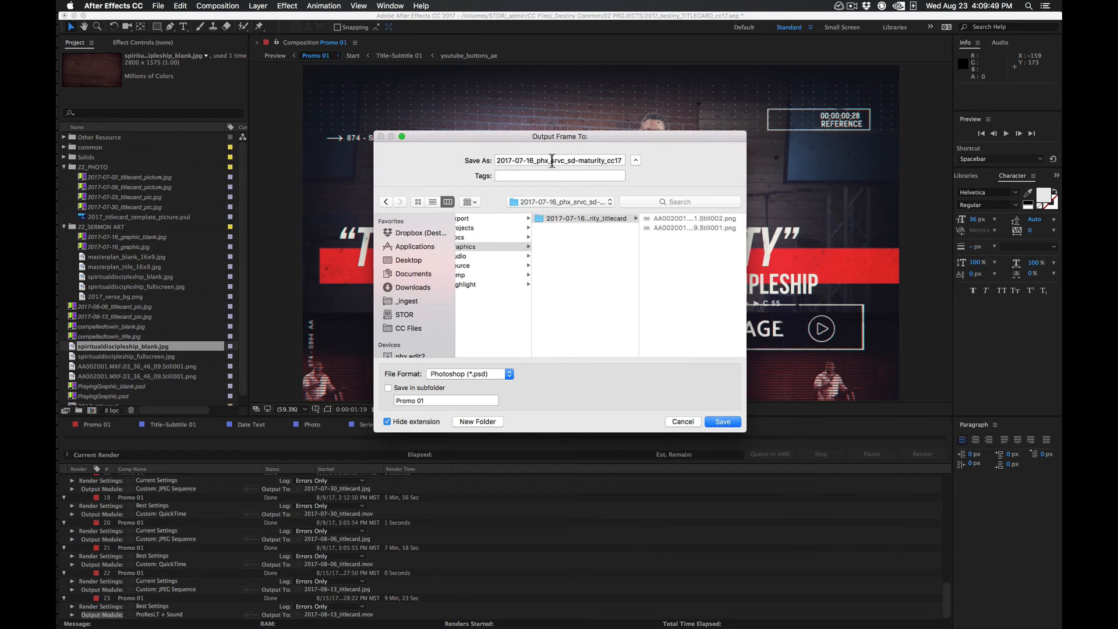
pyautogui.moveTo(552, 160); pyautogui.dragTo(688, 162)
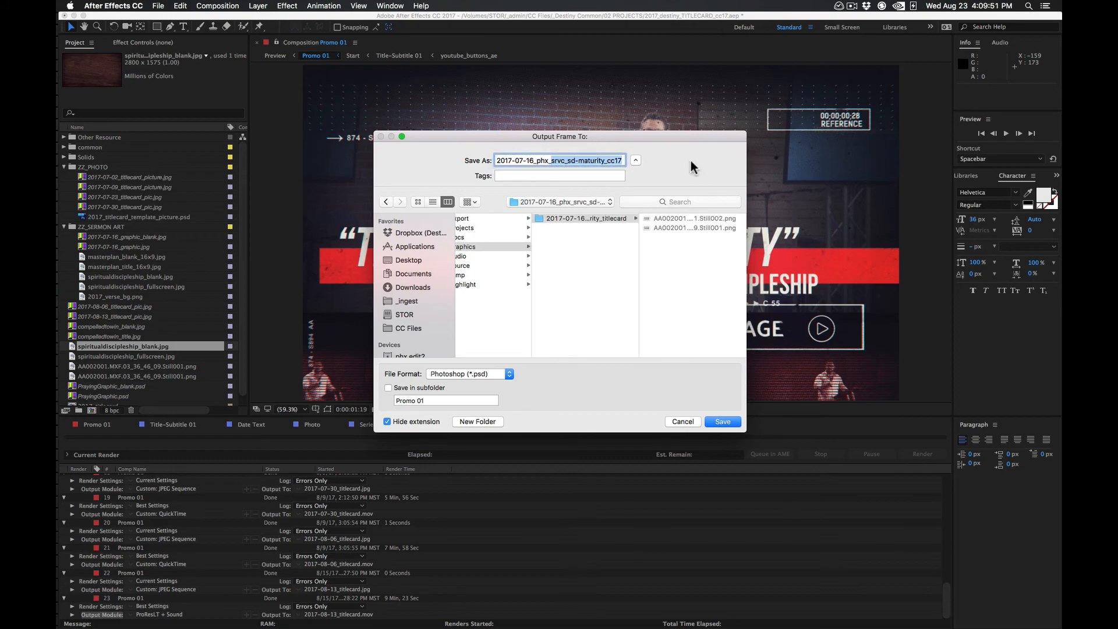
pyautogui.write('titlecard')
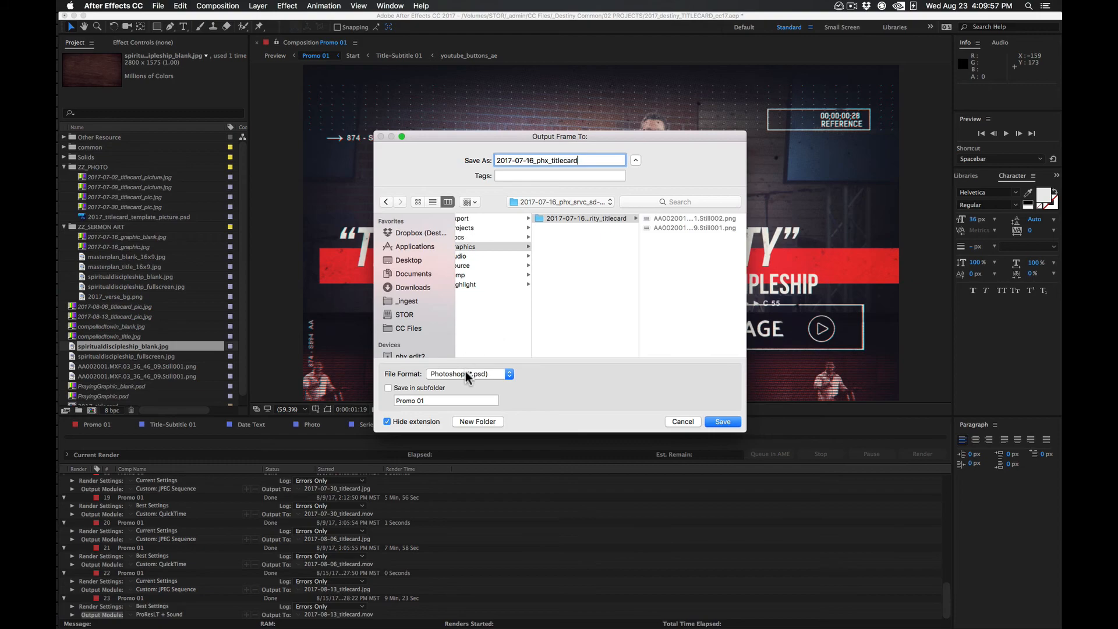
pyautogui.click(722, 422)
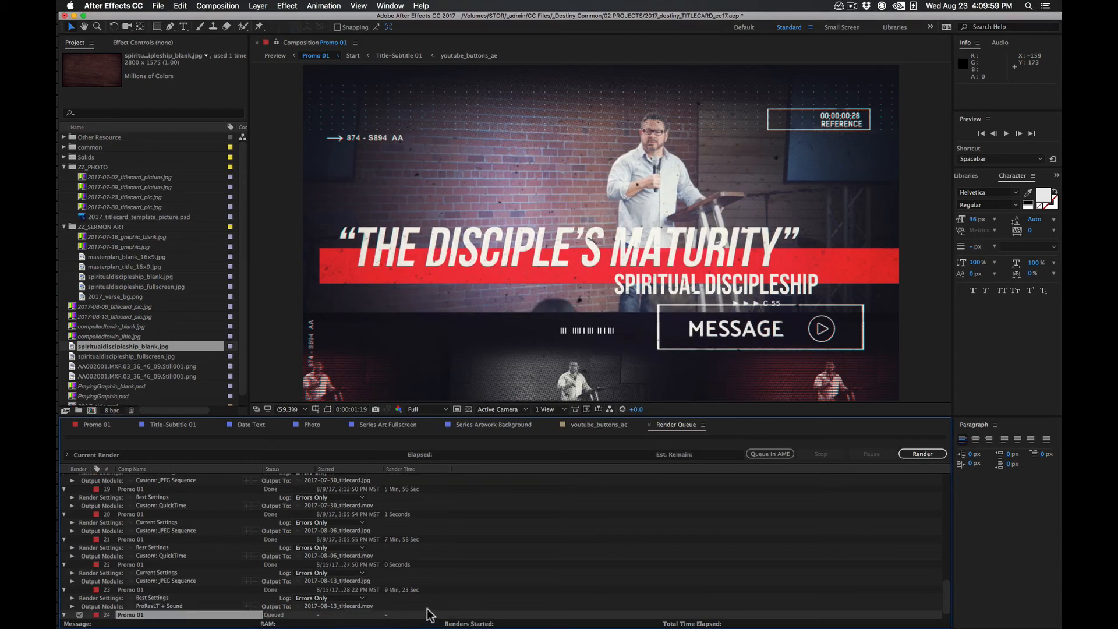
# Set the queued Promo 01 frame's output format to JPEG Sequence, raise its JPEG quality above Medium, and start the render
pyautogui.click(149, 614)
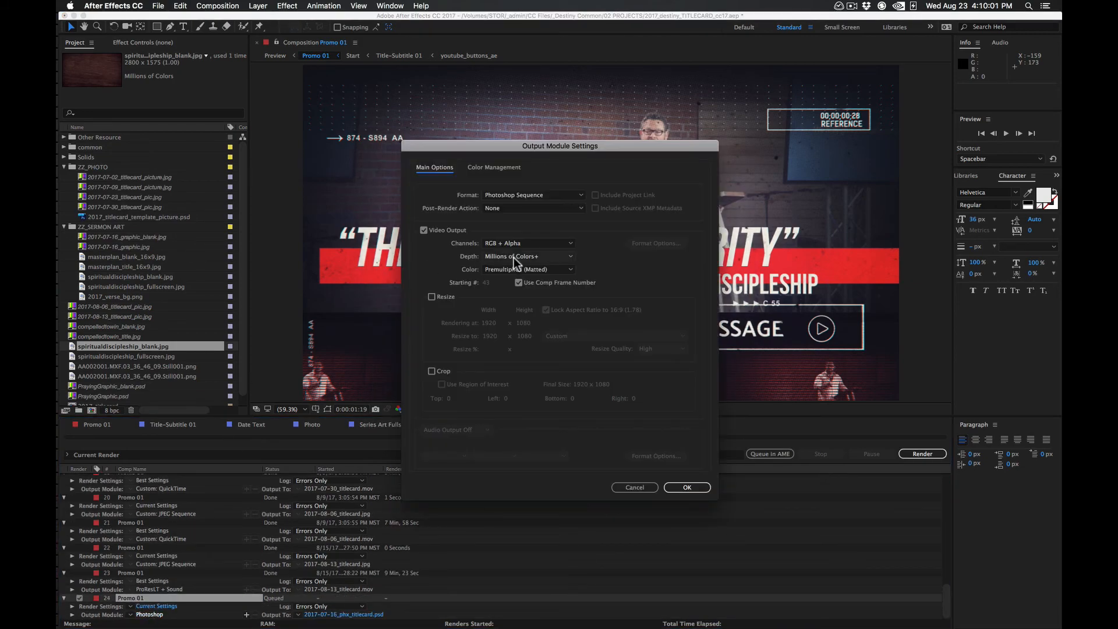
pyautogui.click(528, 195)
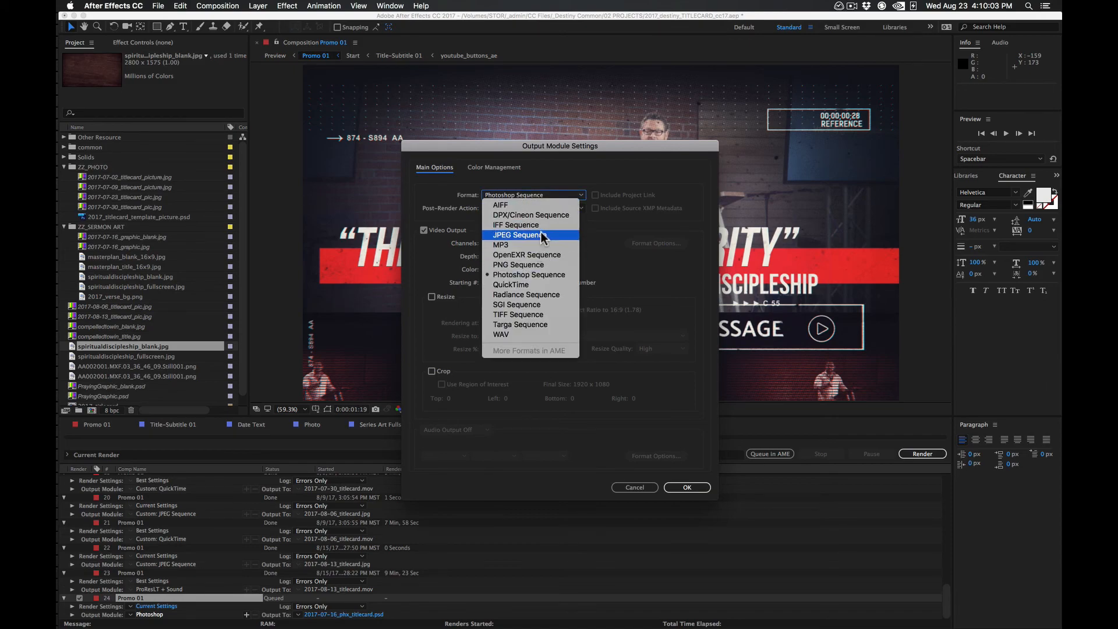
pyautogui.click(518, 235)
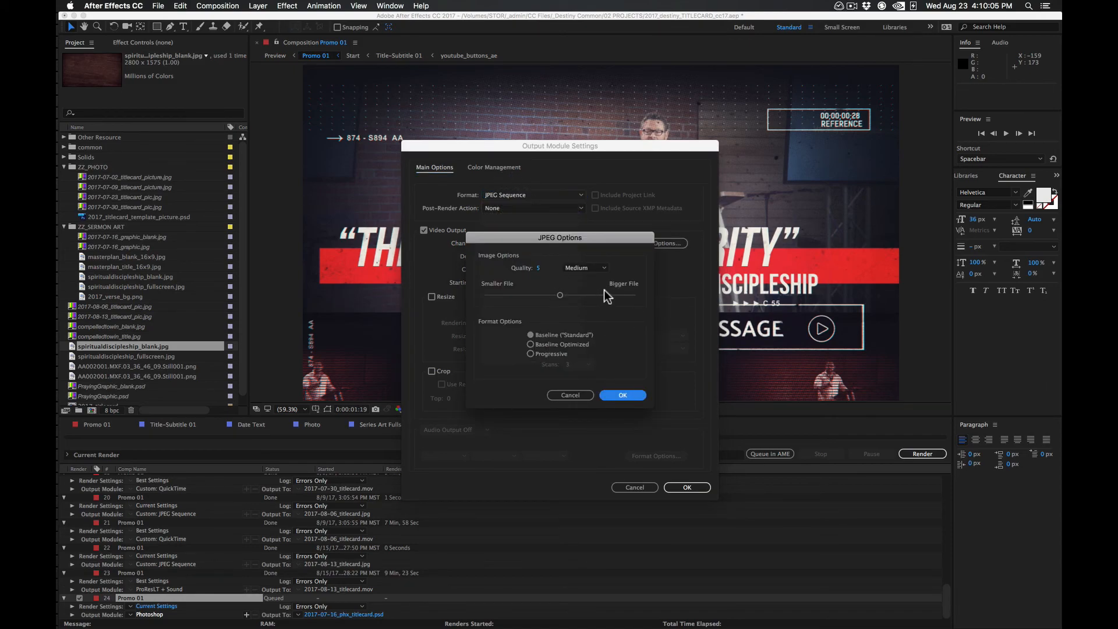
pyautogui.moveTo(559, 295); pyautogui.dragTo(594, 296)
pyautogui.click(618, 395)
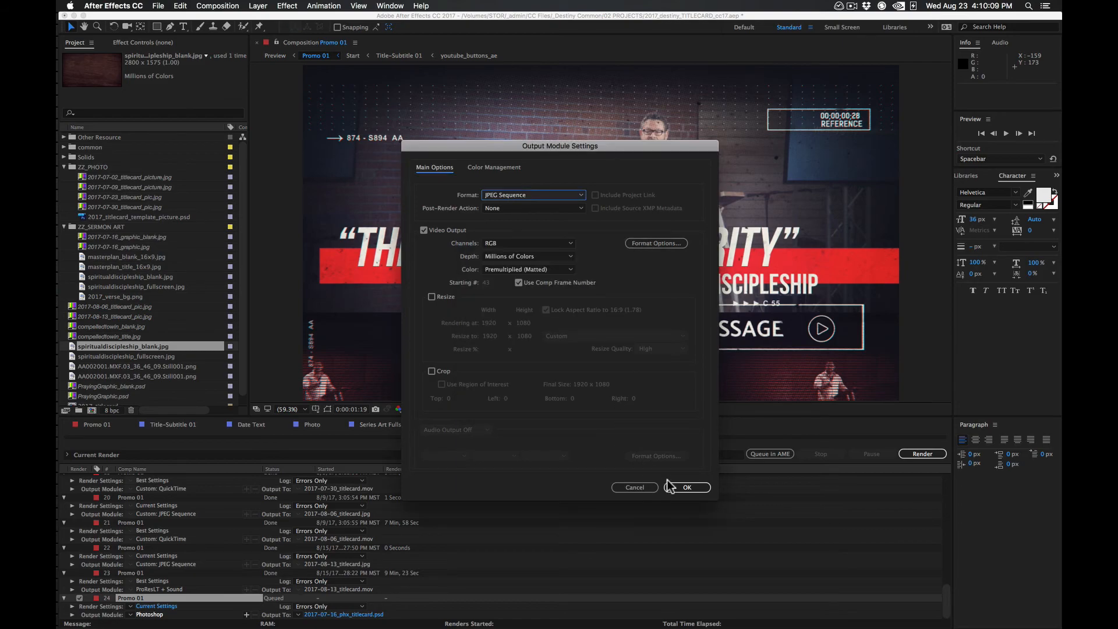
pyautogui.click(687, 487)
pyautogui.click(910, 453)
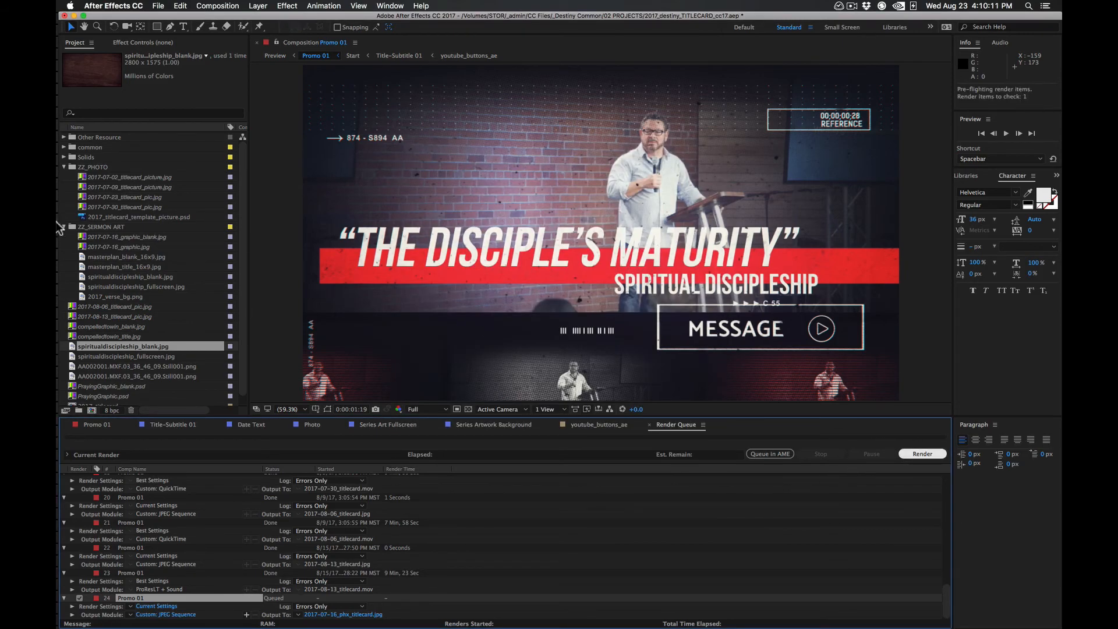
# Switch to Finder and open the 2017-07-16_phx_srvc_sd-maturity_titlecard folder in 04_graphics under _ingest in a new tab
pyautogui.click(64, 42)
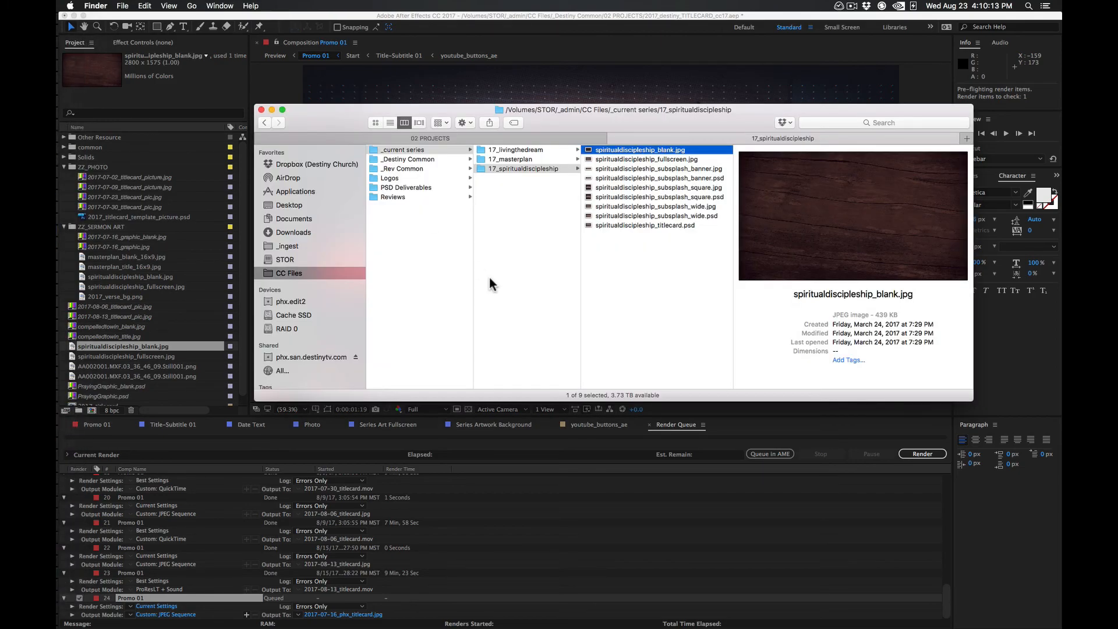
pyautogui.press('super+t')
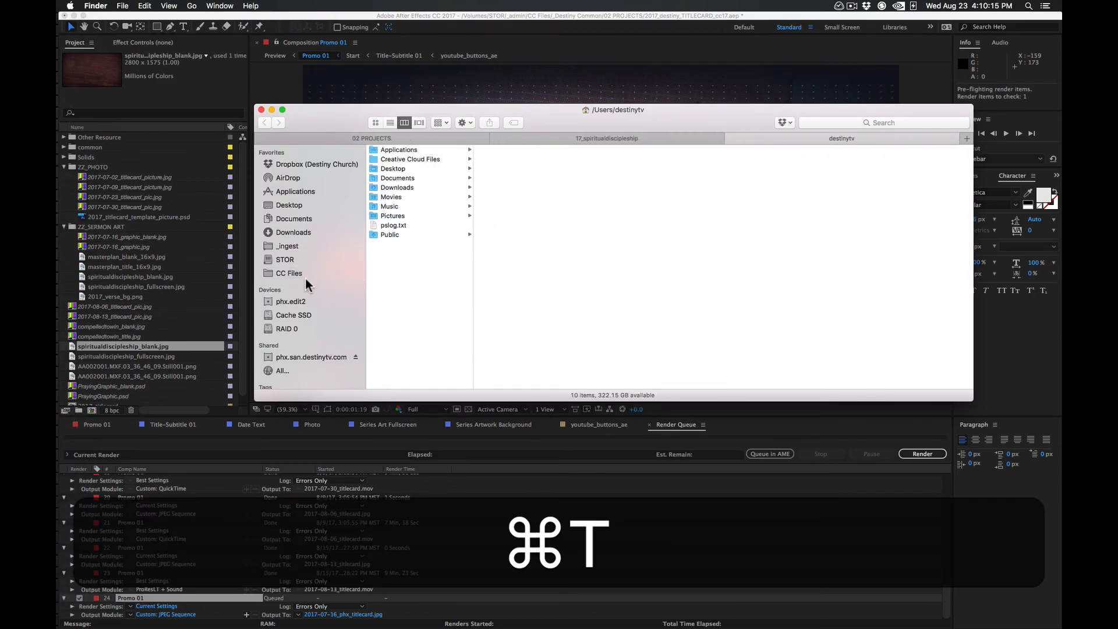
pyautogui.click(298, 246)
pyautogui.click(421, 150)
pyautogui.click(528, 179)
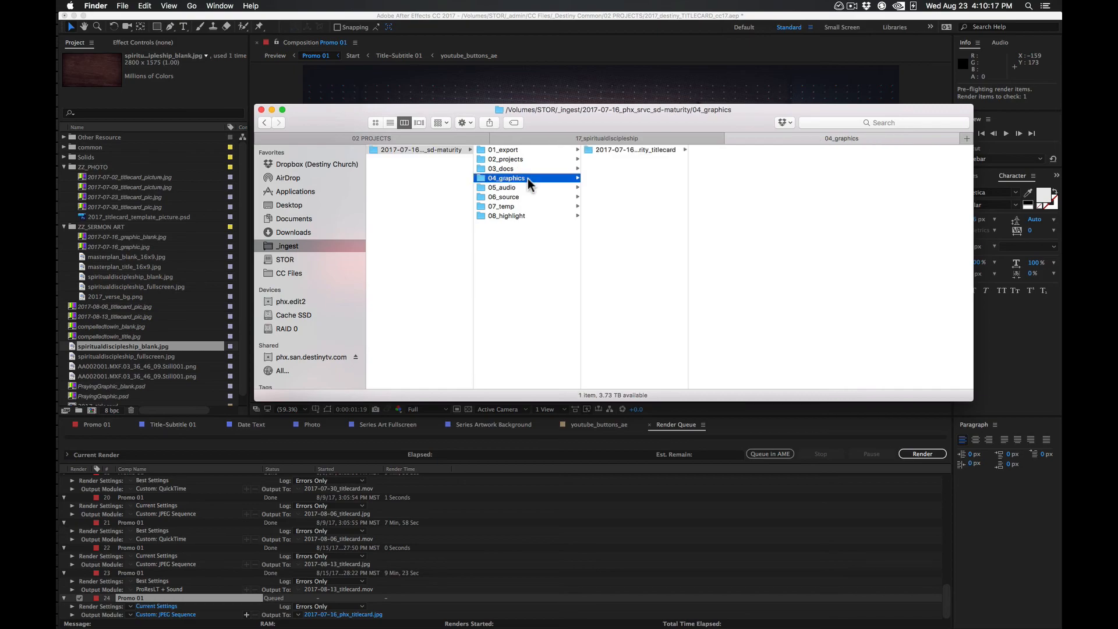
pyautogui.click(635, 150)
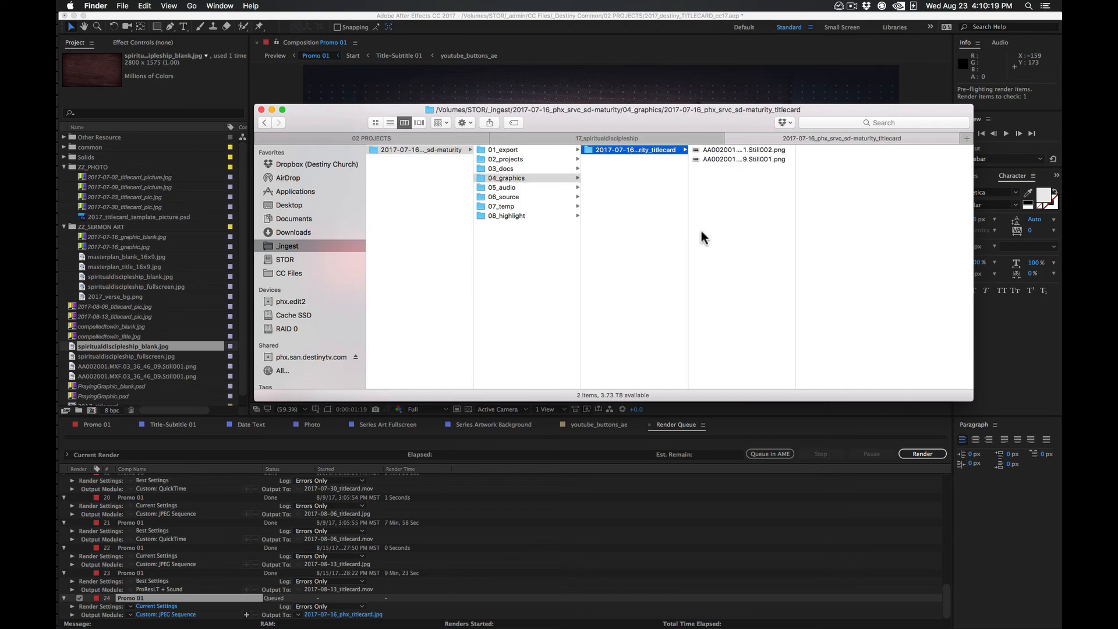
# Return to After Effects to let the frame render proceed despite missing footage, and preview 2017-07-16_phx_titlecard.jpg in Finder
pyautogui.click(554, 561)
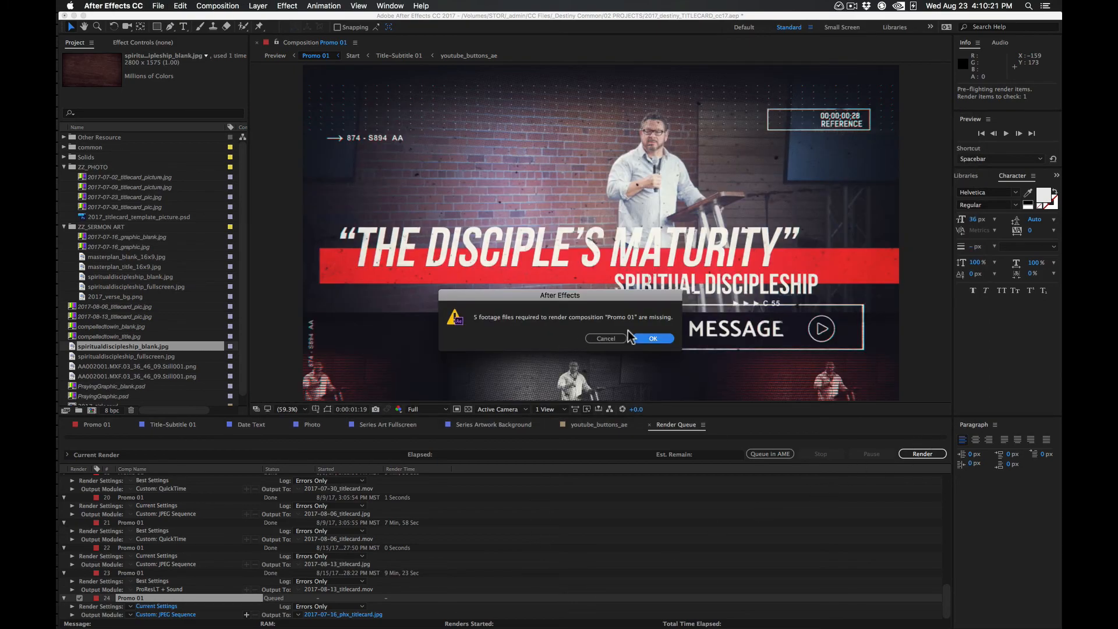
pyautogui.click(653, 338)
pyautogui.press('super+Tab')
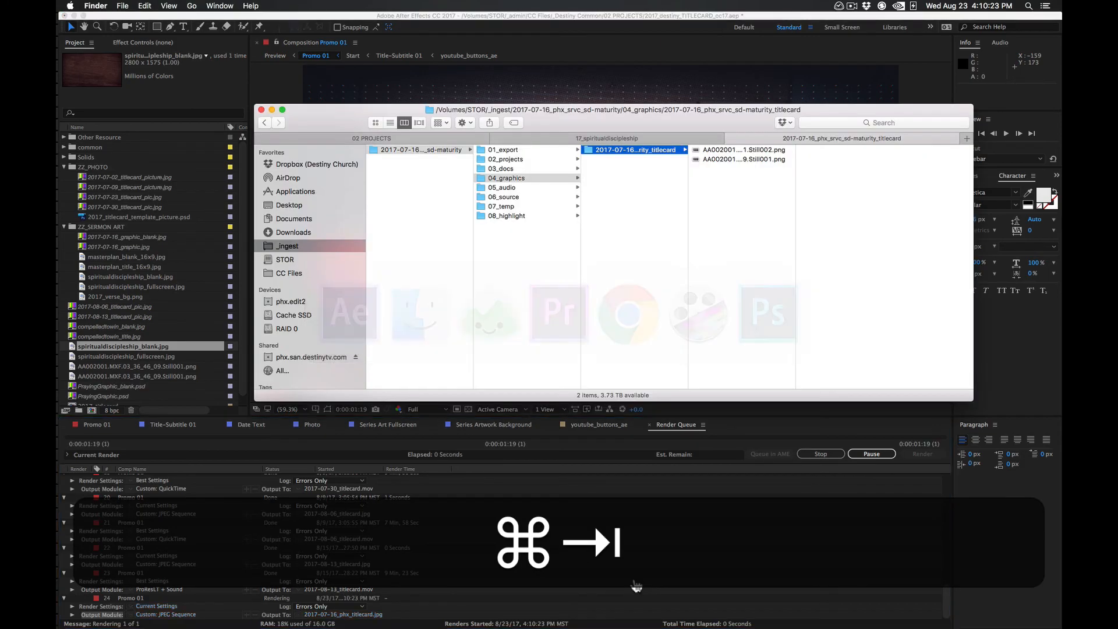
pyautogui.click(760, 149)
pyautogui.press('space')
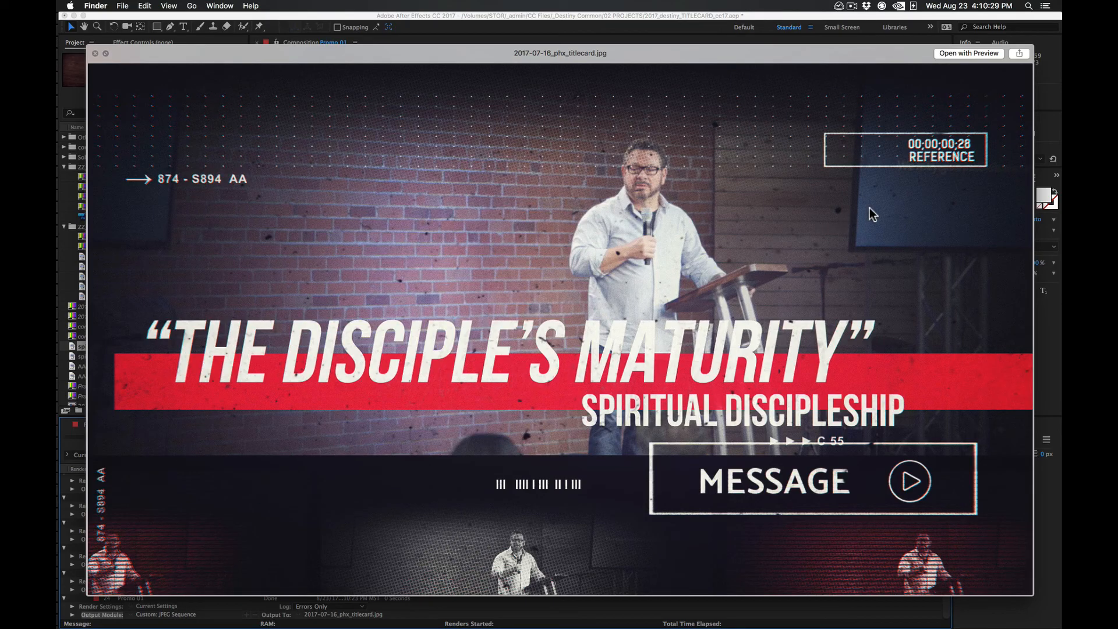
pyautogui.press('space')
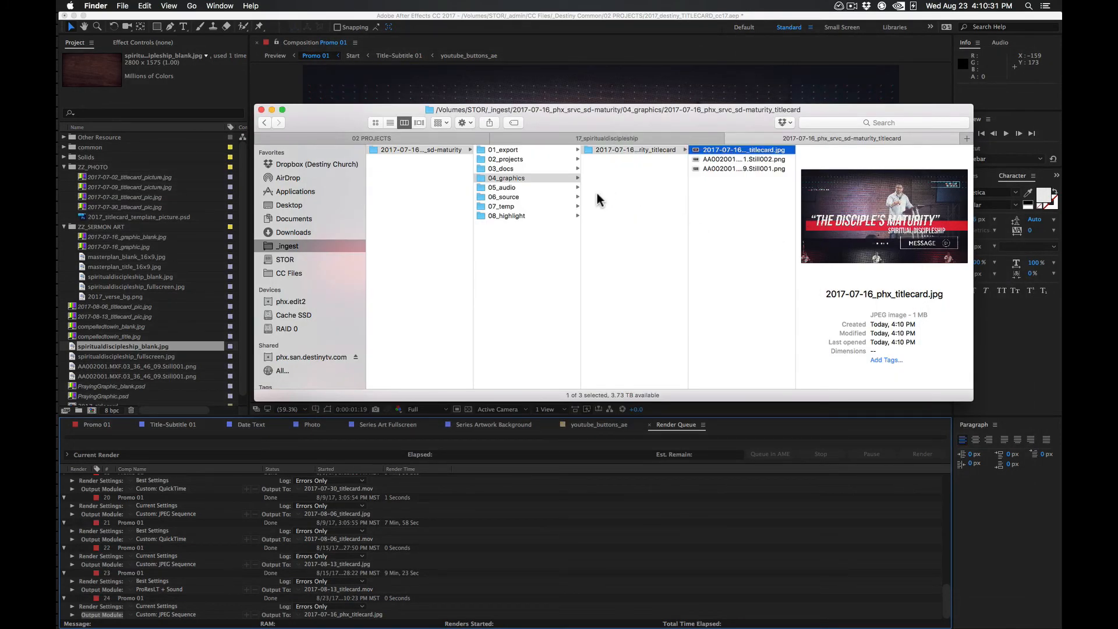
# Switch back to After Effects and add the Promo 01 composition to the render queue as a movie
pyautogui.click(559, 543)
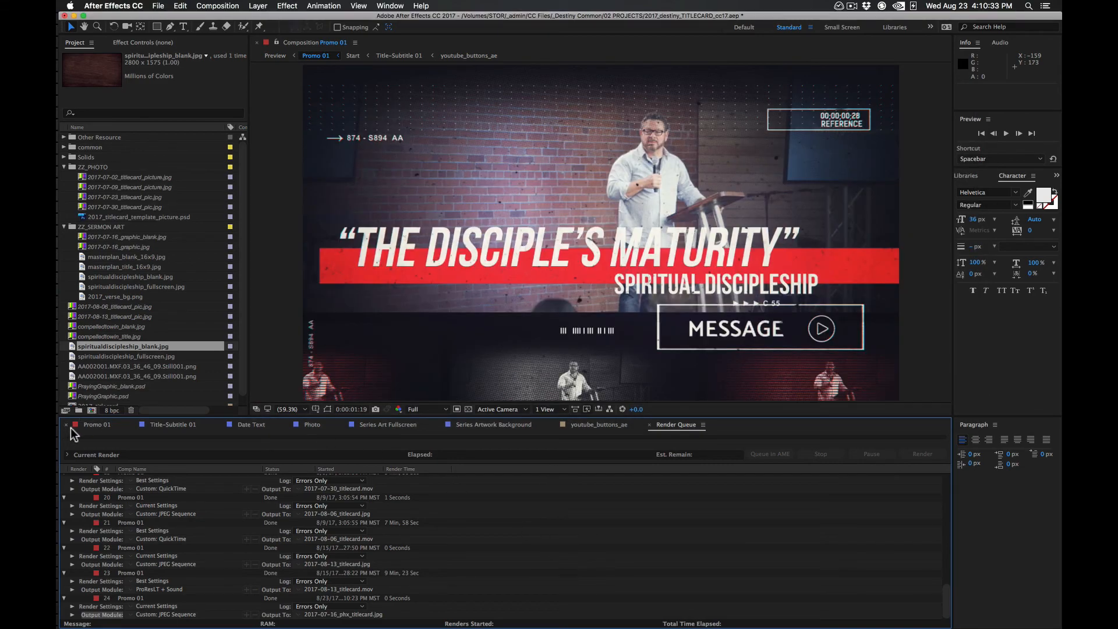
pyautogui.click(90, 424)
pyautogui.click(541, 453)
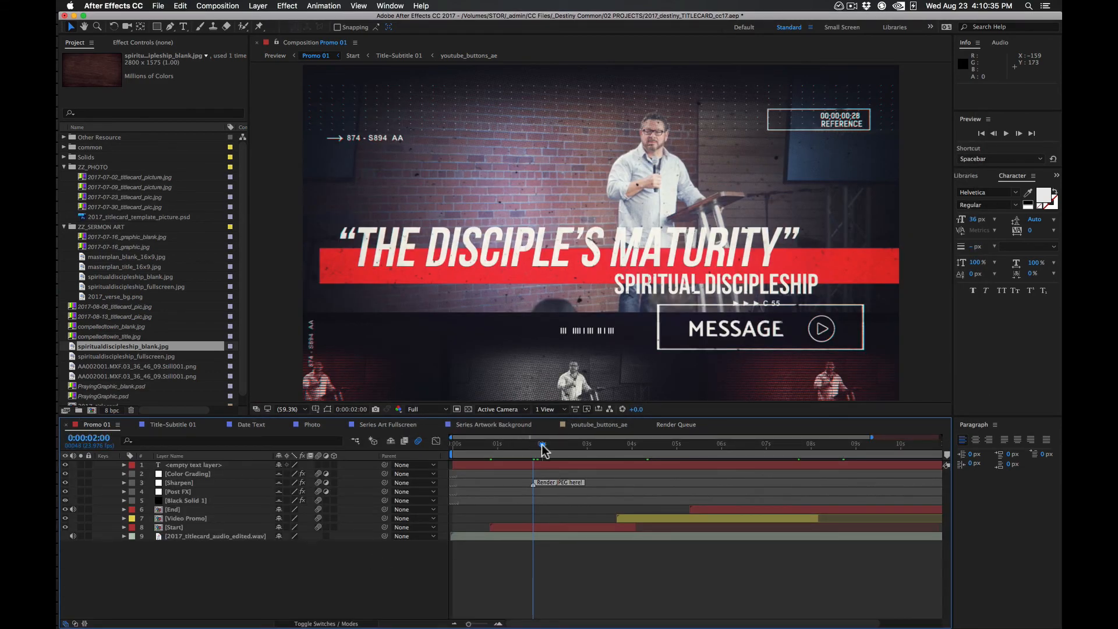
pyautogui.click(218, 5)
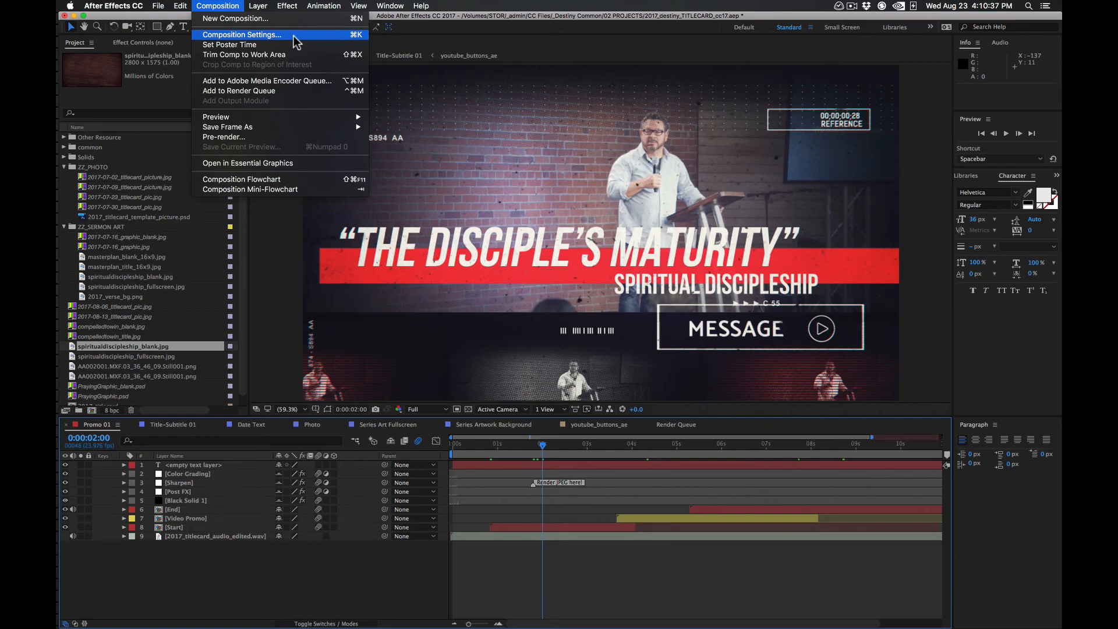
pyautogui.moveTo(279, 125)
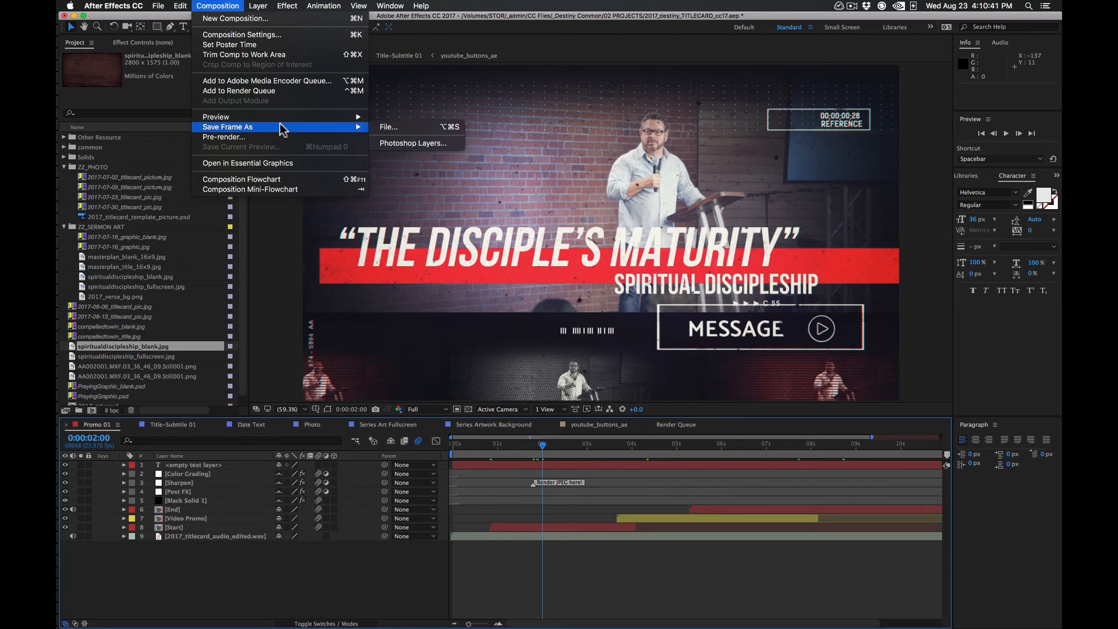
pyautogui.moveTo(156, 5)
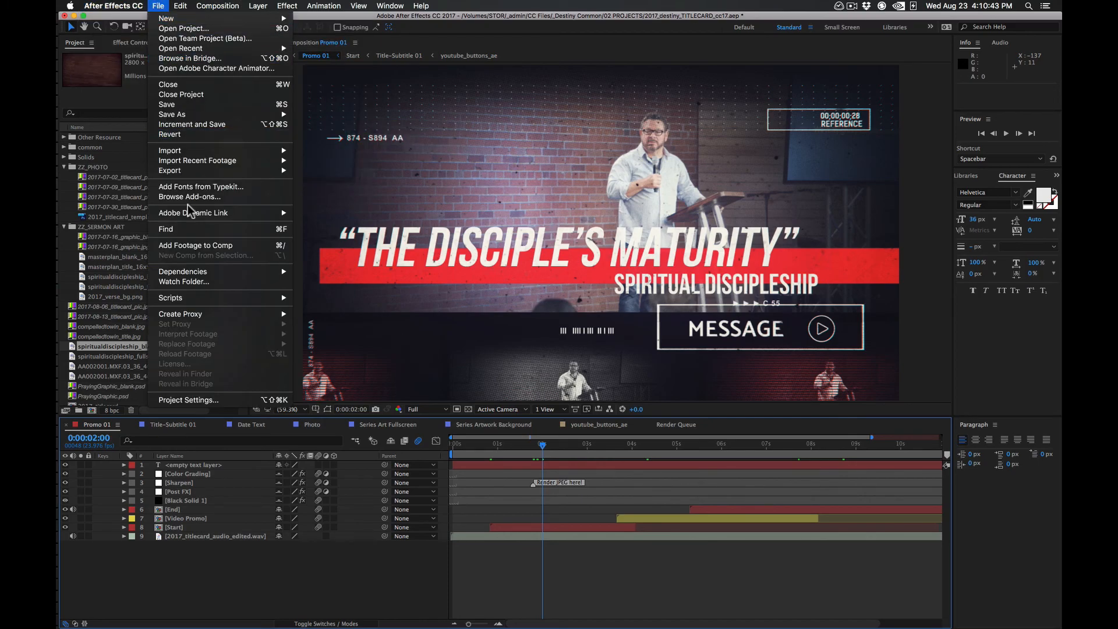
pyautogui.moveTo(279, 171)
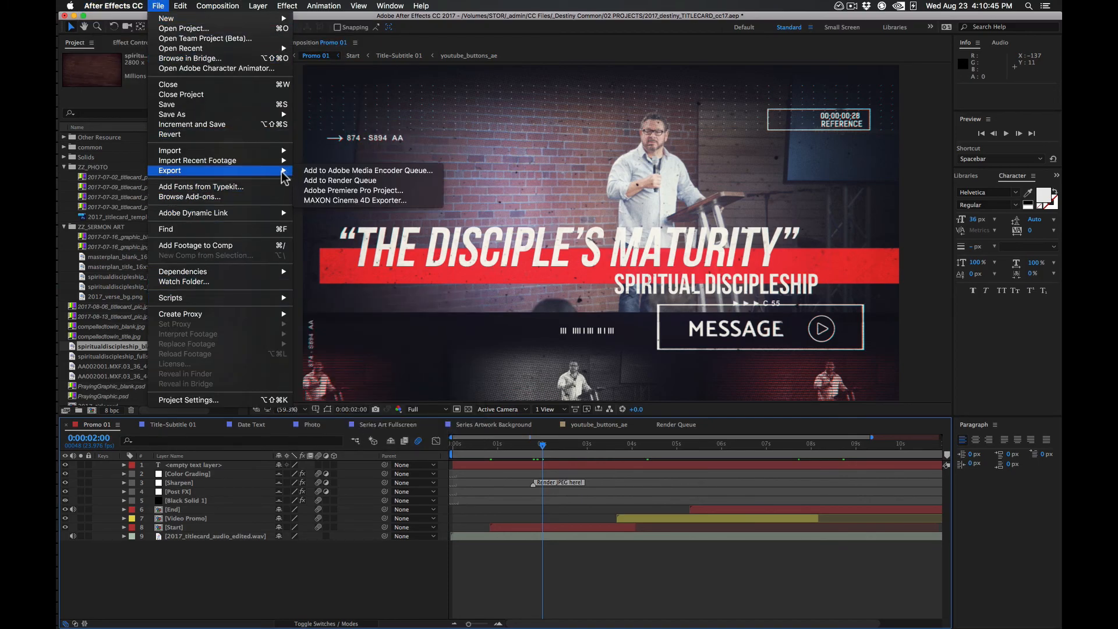
pyautogui.click(318, 181)
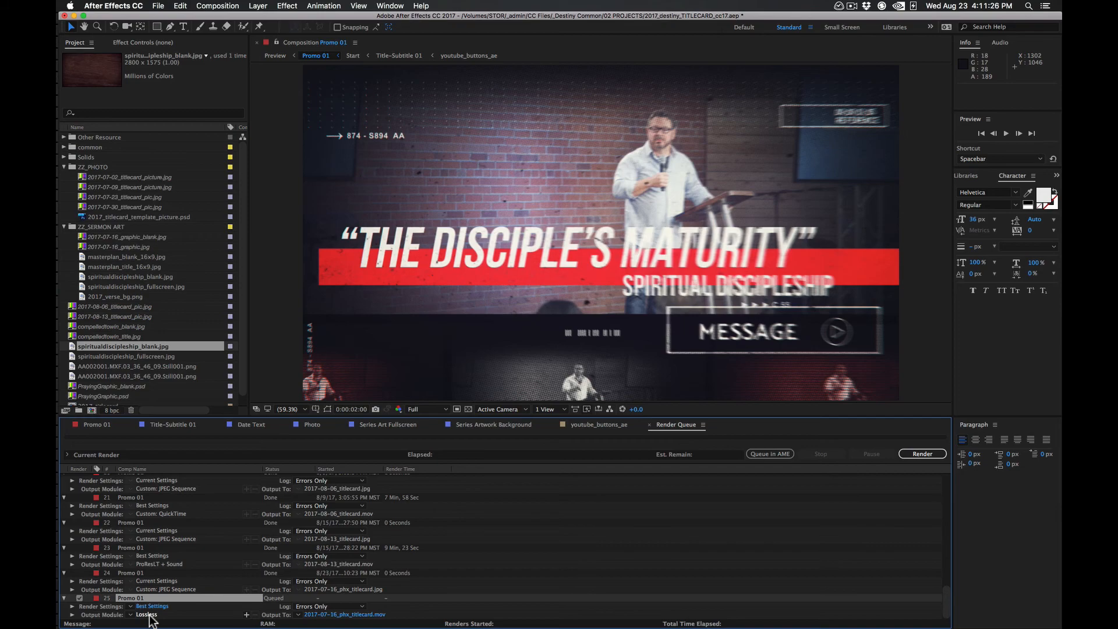
# Set the queued movie's QuickTime video codec to Apple ProRes 422 (LT) in its output module settings
pyautogui.click(147, 615)
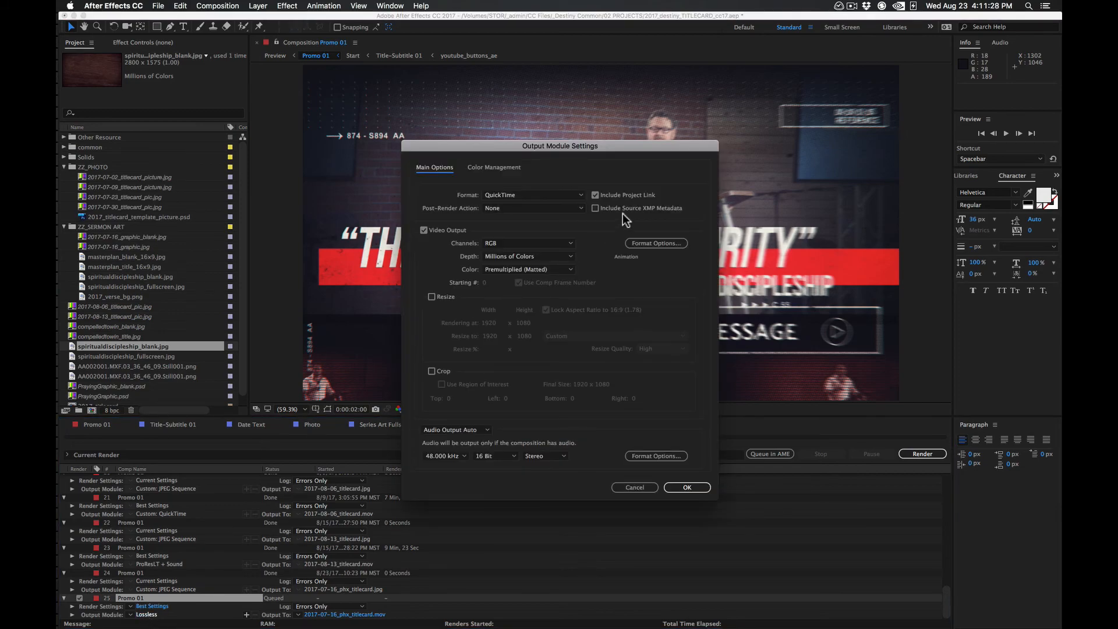
pyautogui.click(652, 243)
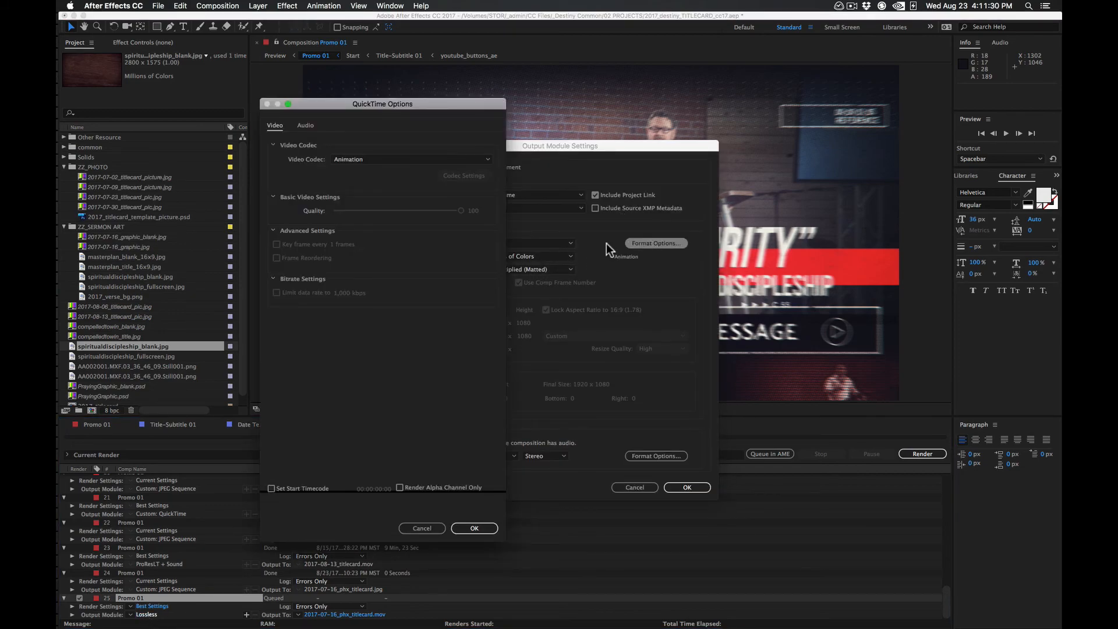
pyautogui.click(385, 157)
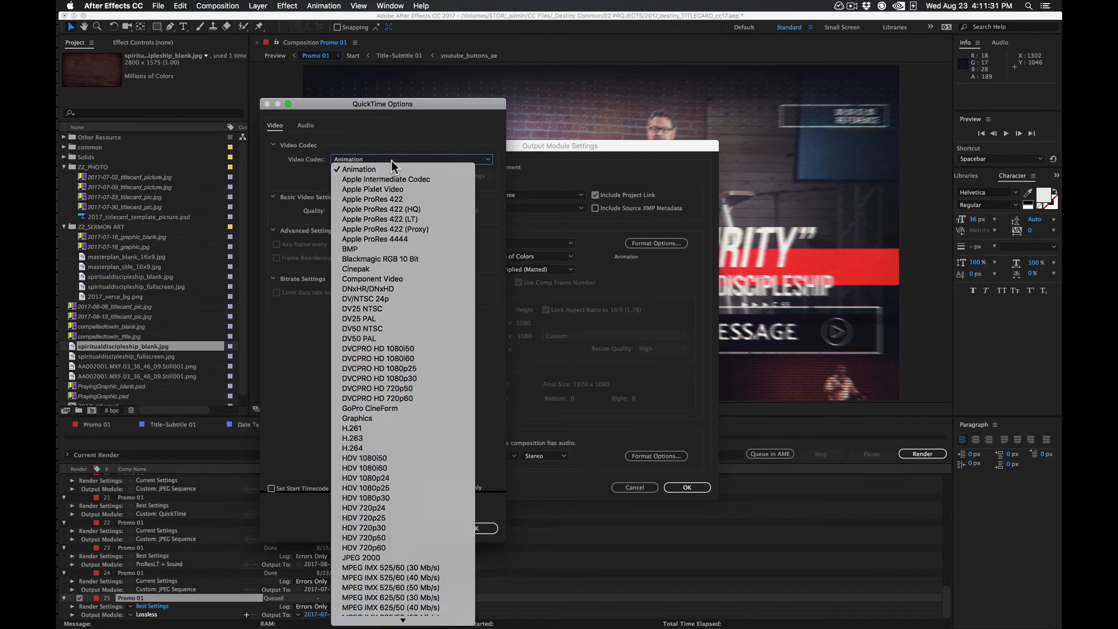
pyautogui.click(421, 219)
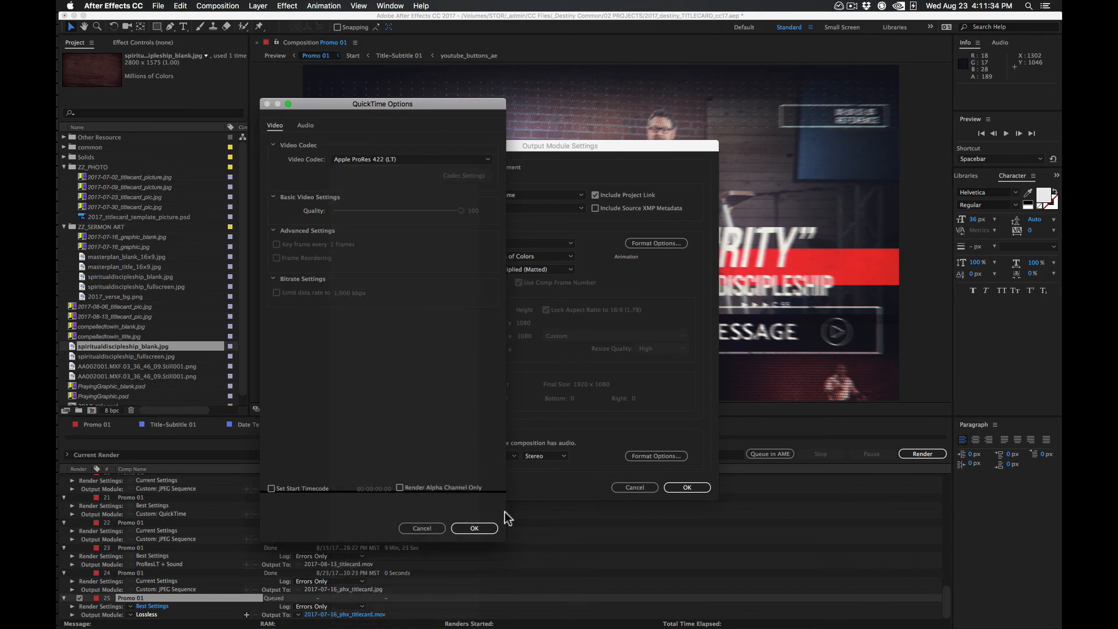
pyautogui.click(477, 529)
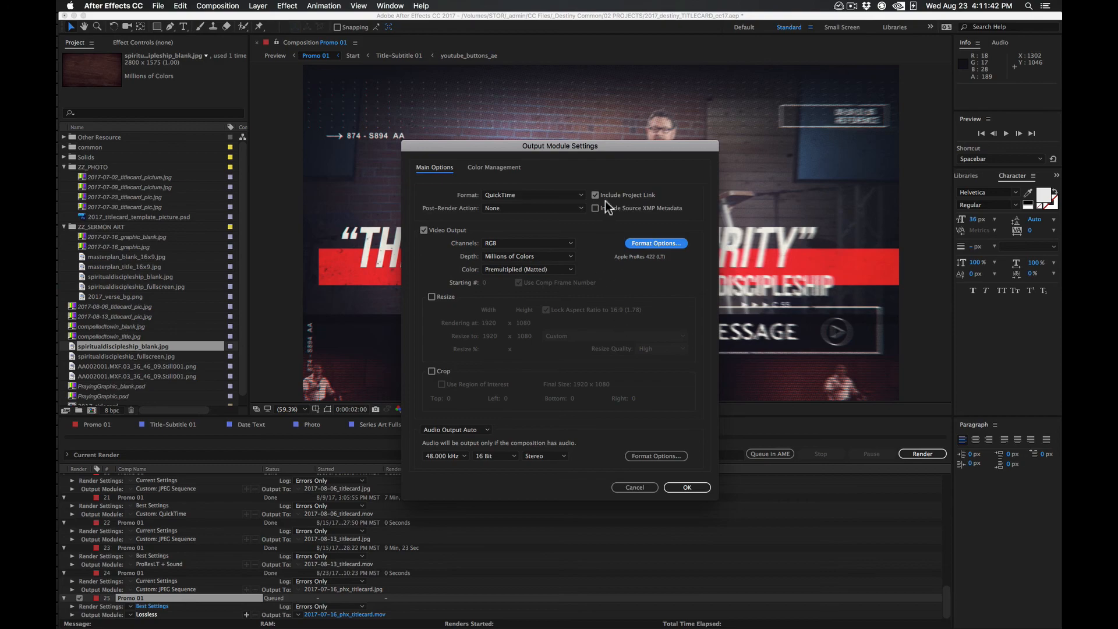
pyautogui.click(697, 488)
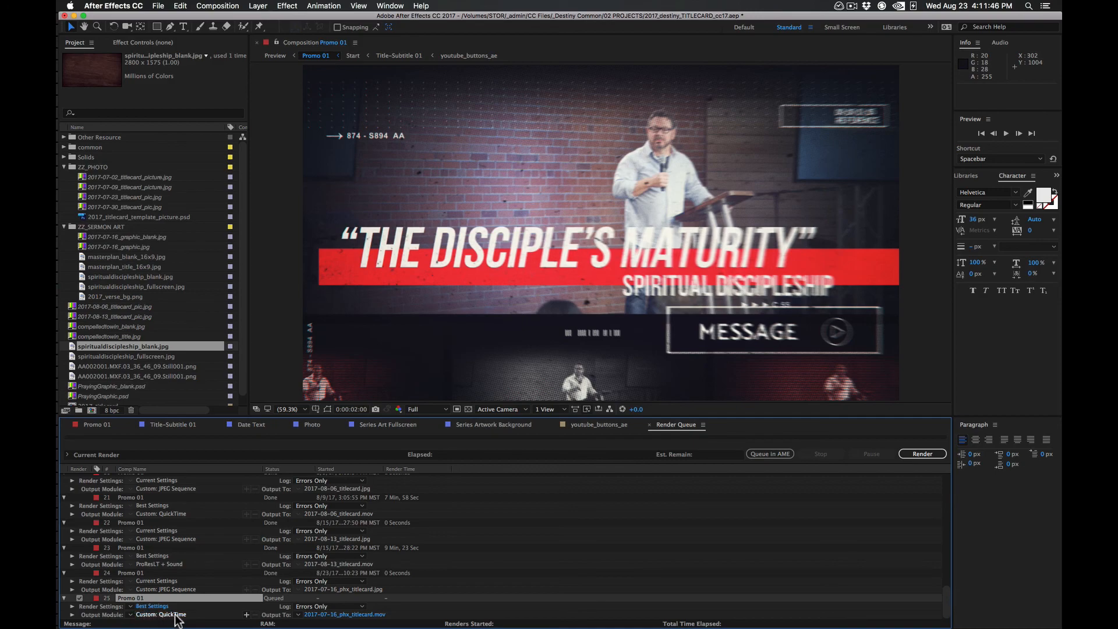
# Save the queued movie's output module settings as a template named ProRes422 LT
pyautogui.click(131, 615)
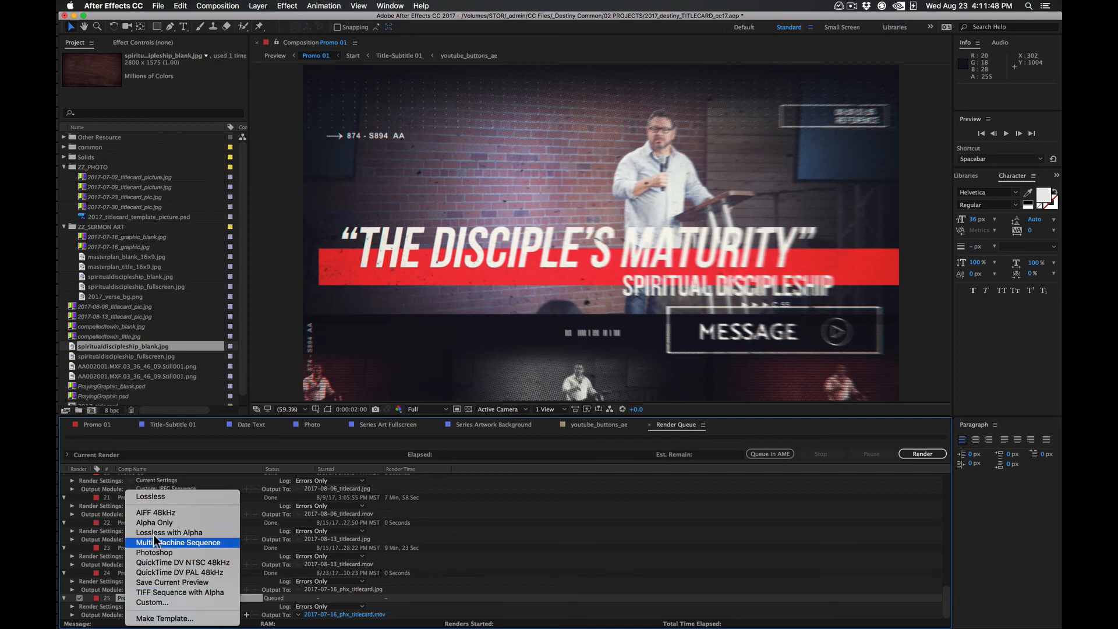
pyautogui.click(140, 619)
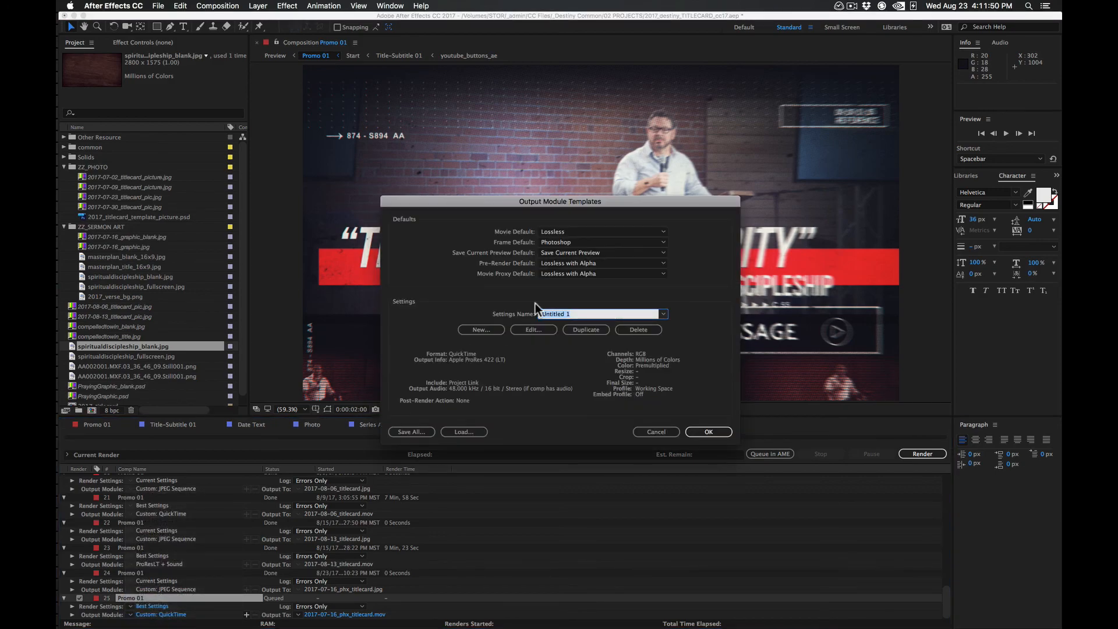
pyautogui.write('P')
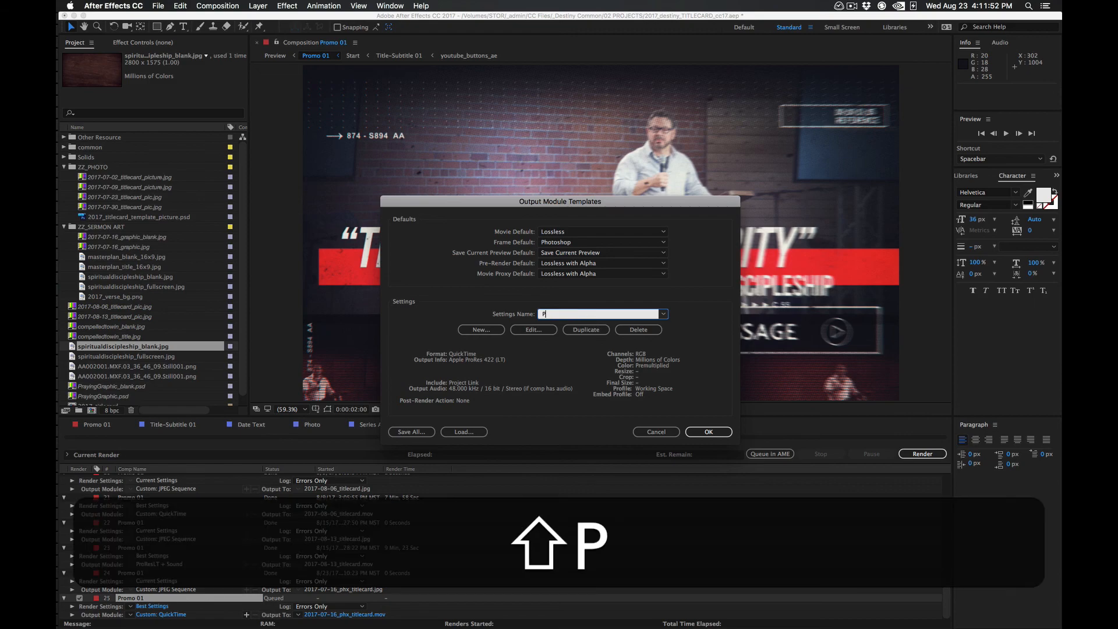
pyautogui.write('roRes422 LT')
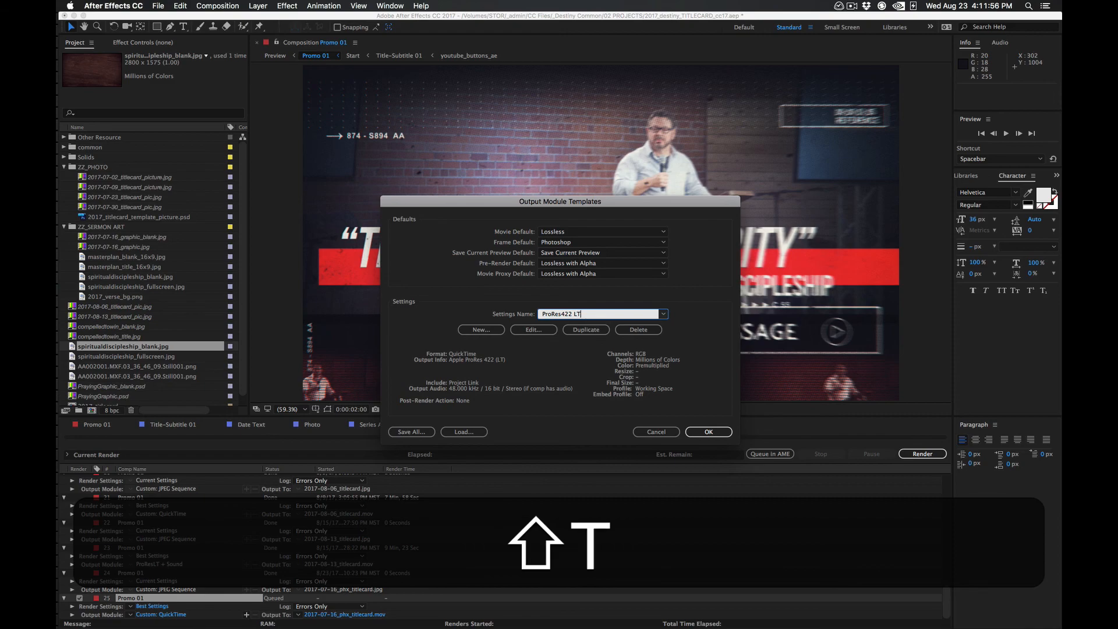
pyautogui.click(709, 432)
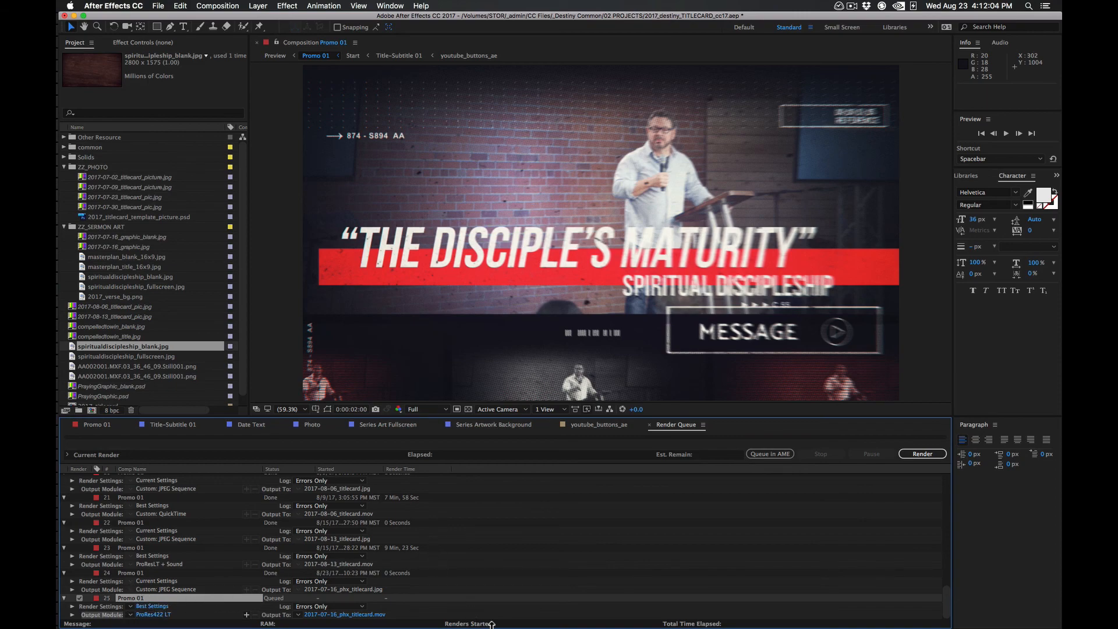
# Assign the ProRes422 LT output module template to the queued Promo 01 movie
pyautogui.click(549, 576)
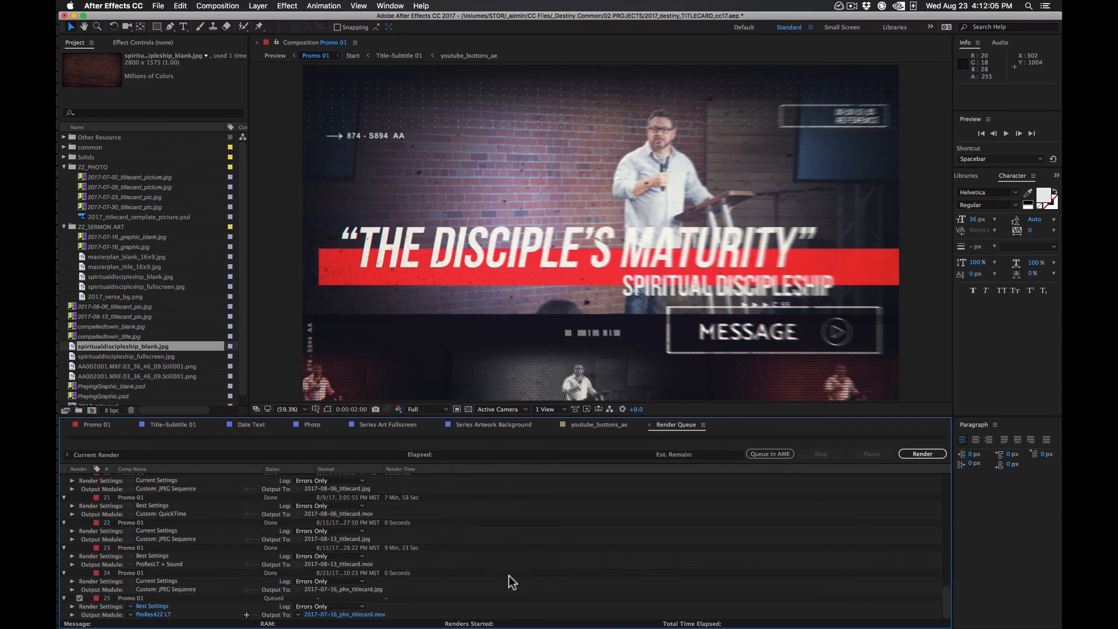
pyautogui.click(159, 615)
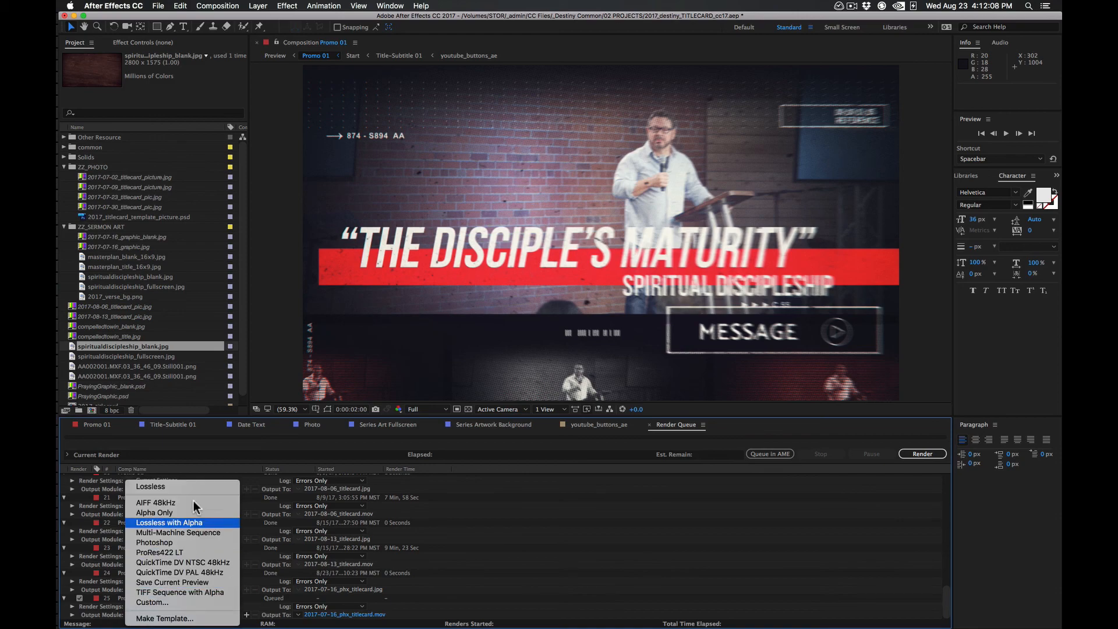
pyautogui.click(201, 560)
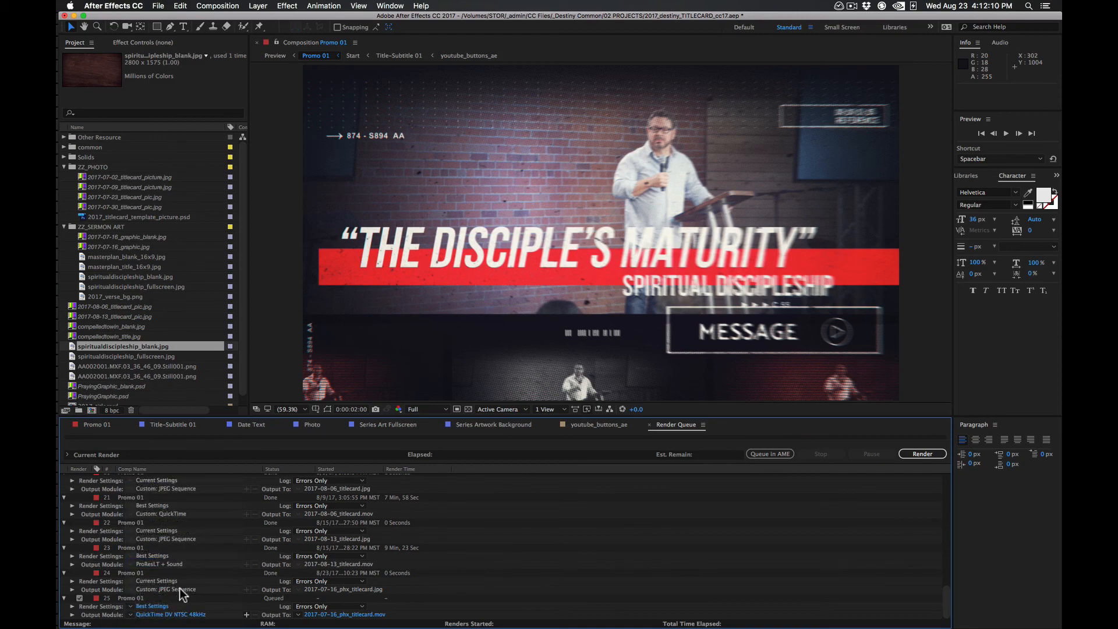
pyautogui.click(132, 616)
pyautogui.click(142, 560)
# Render the queued Promo 01 movie despite the missing footage, and open the finished 2017-07-16 titlecard .mov from Finder
pyautogui.click(924, 453)
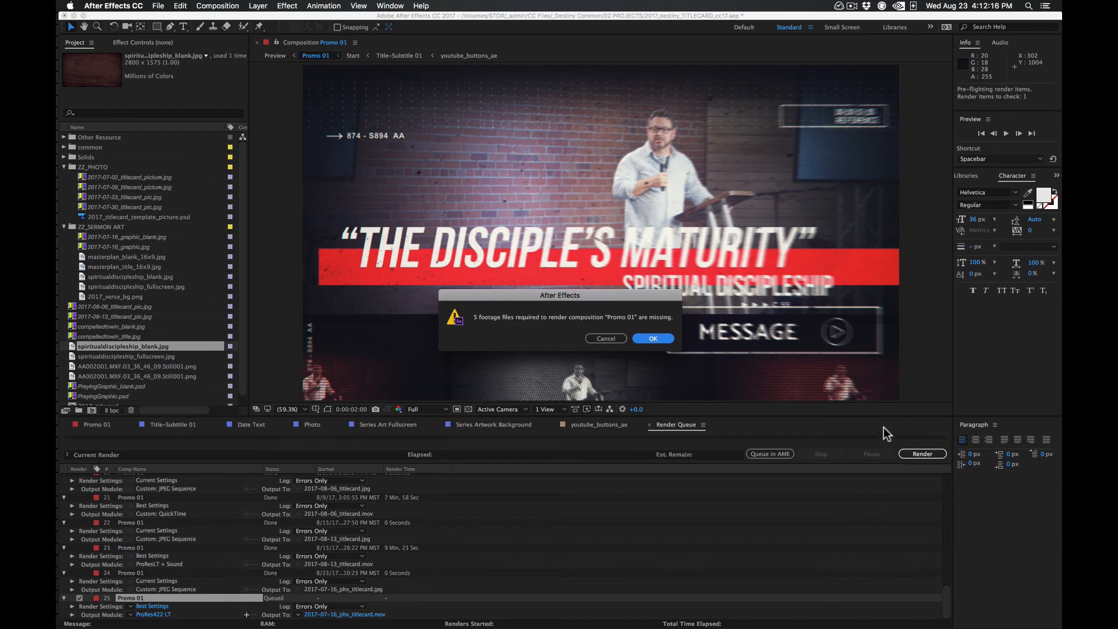
pyautogui.click(654, 339)
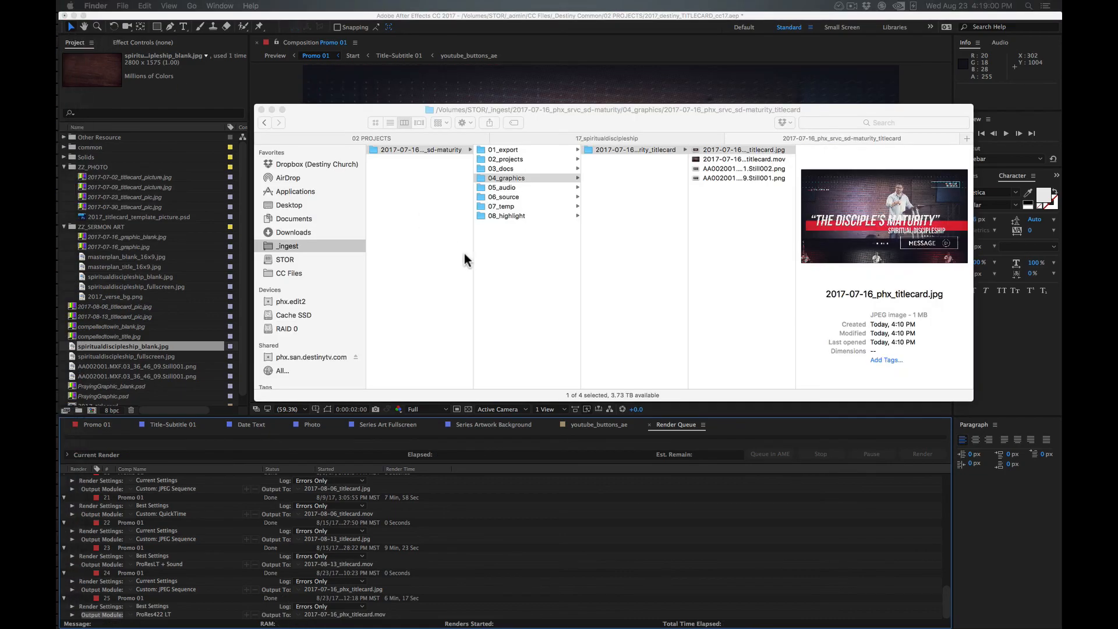
pyautogui.doubleClick(745, 156)
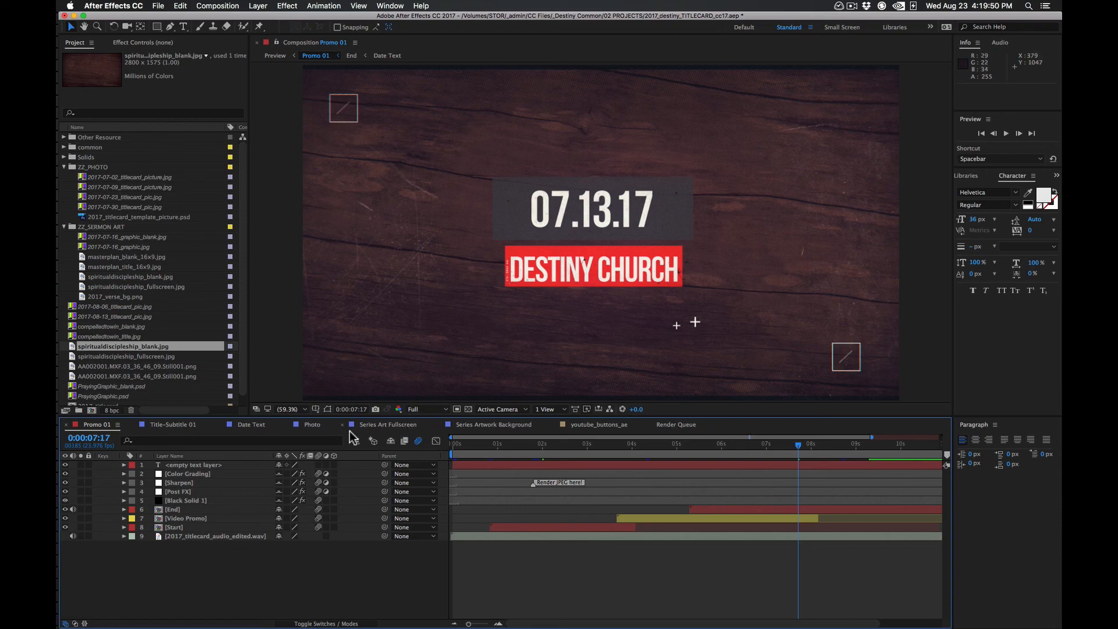
# In the Date Text composition, tighten the kerning around the first period of the 07.13.17 date
pyautogui.click(252, 430)
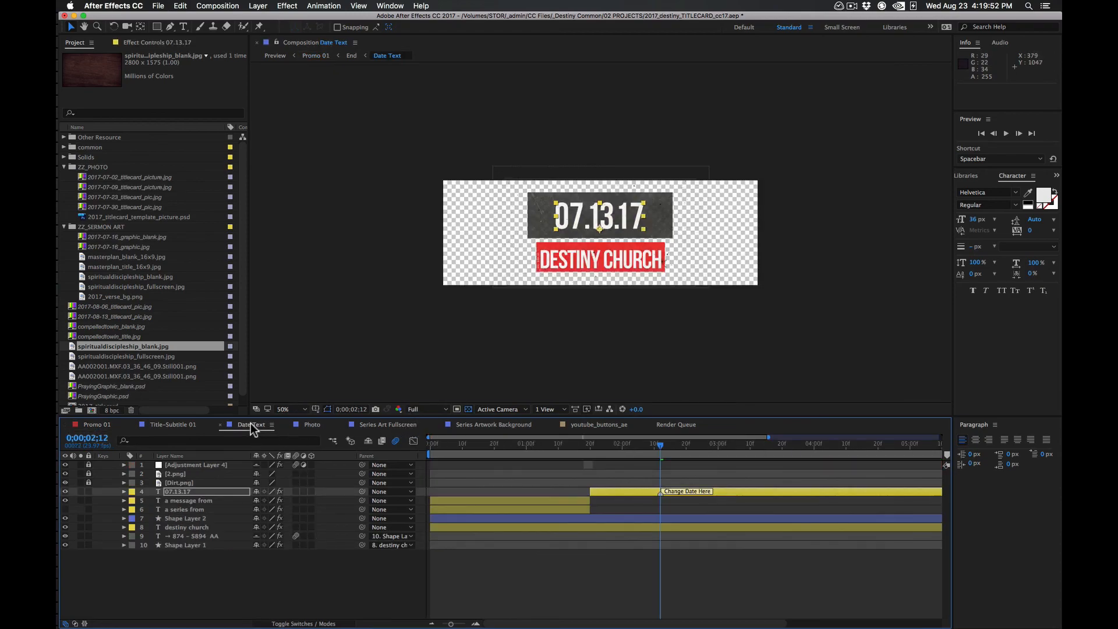
pyautogui.doubleClick(585, 220)
pyautogui.click(587, 220)
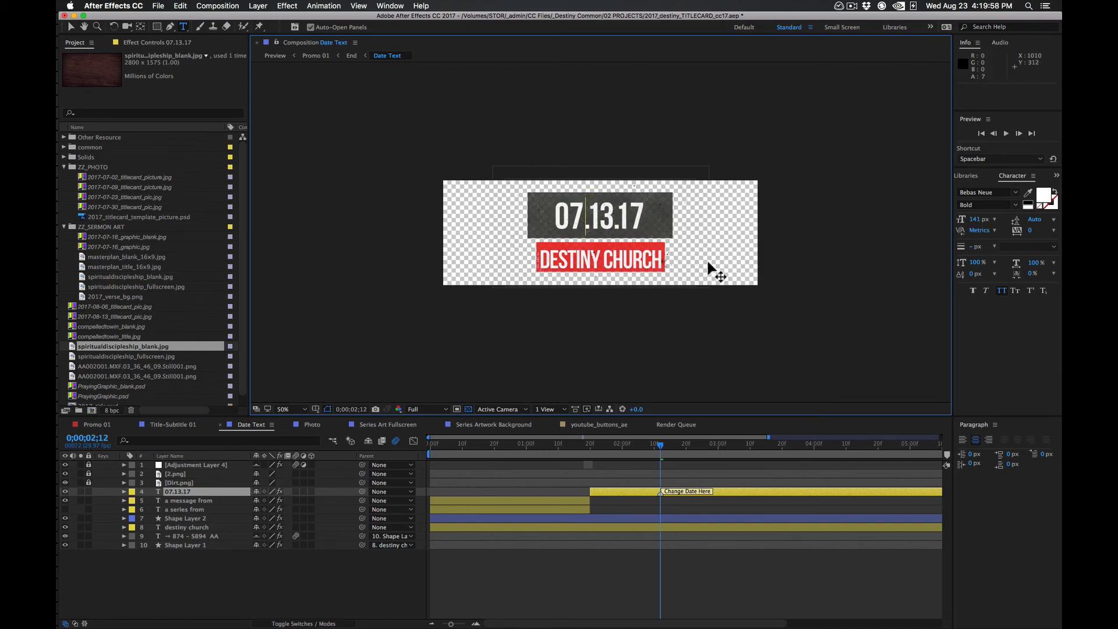
pyautogui.hotkey('alt', 'Left')
pyautogui.hotkey('alt', 'Left')
pyautogui.hotkey('alt', 'Left')
pyautogui.hotkey('alt', 'Left')
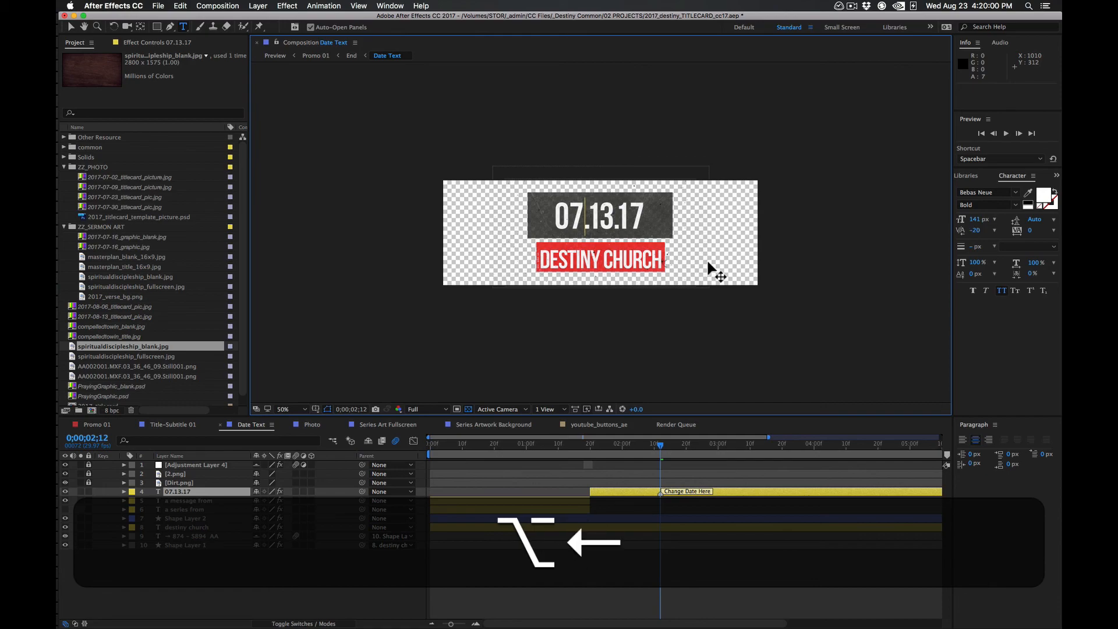
pyautogui.press('Right')
pyautogui.hotkey('alt', 'Right')
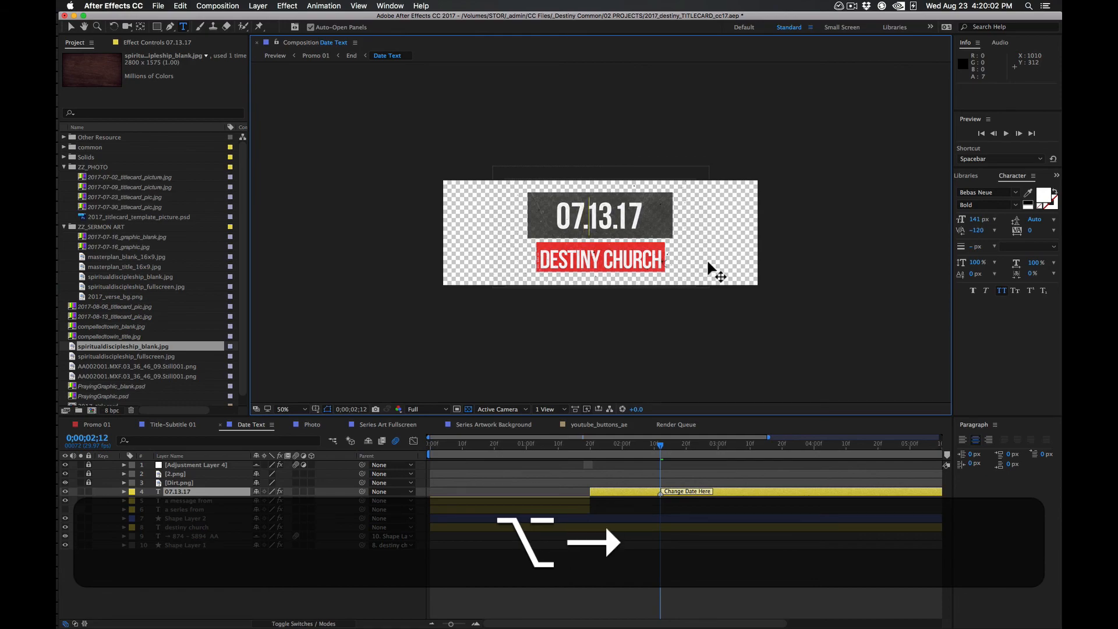
pyautogui.hotkey('alt', 'Left')
pyautogui.hotkey('alt', 'Right')
# Tighten the kerning around the second period of the 07.13.17 date, and check the date in the Promo 01 composition
pyautogui.press('Right')
pyautogui.press('Right')
pyautogui.hotkey('alt', 'Left')
pyautogui.hotkey('alt', 'Left')
pyautogui.press('Right')
pyautogui.hotkey('alt', 'Right')
pyautogui.press('Right')
pyautogui.hotkey('alt', 'Left')
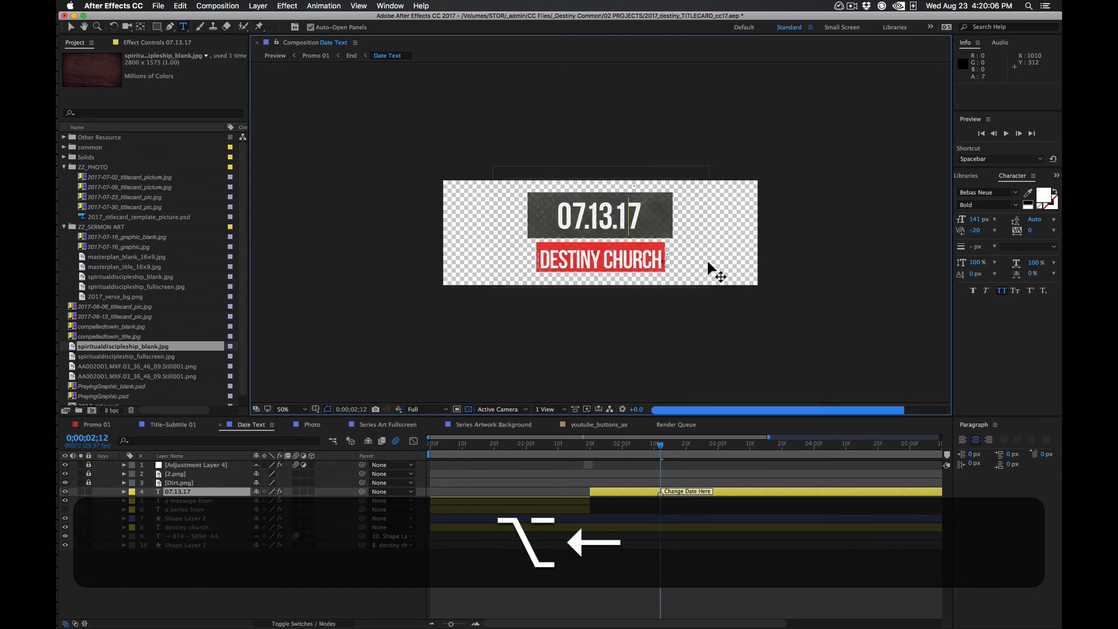
pyautogui.press('Left')
pyautogui.press('Left')
pyautogui.press('Left')
pyautogui.press('Left')
pyautogui.press('Left')
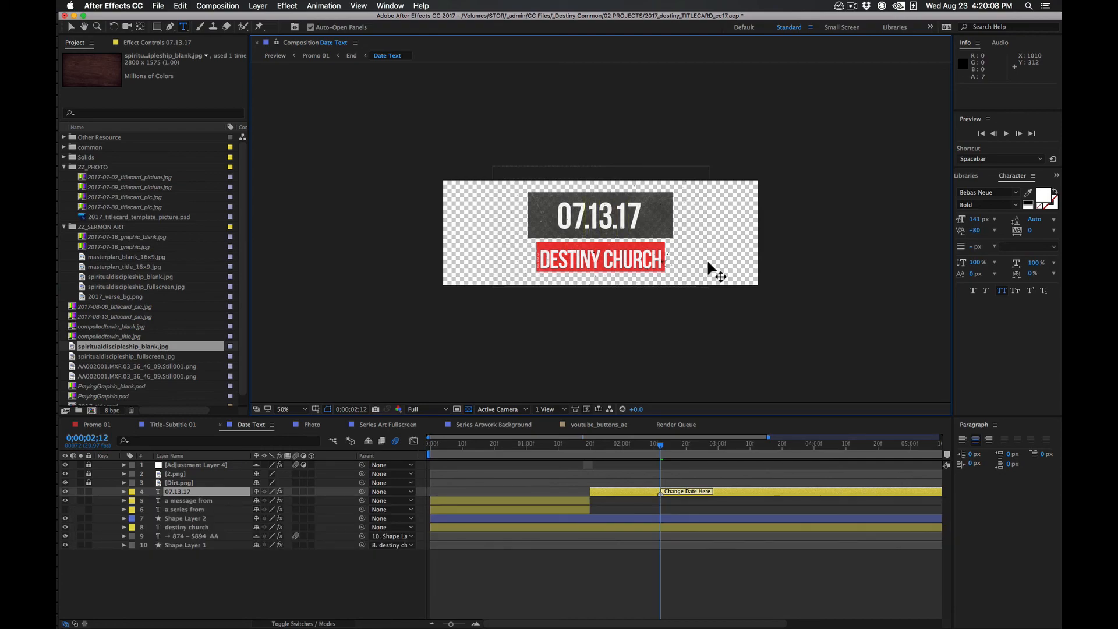
pyautogui.click(70, 27)
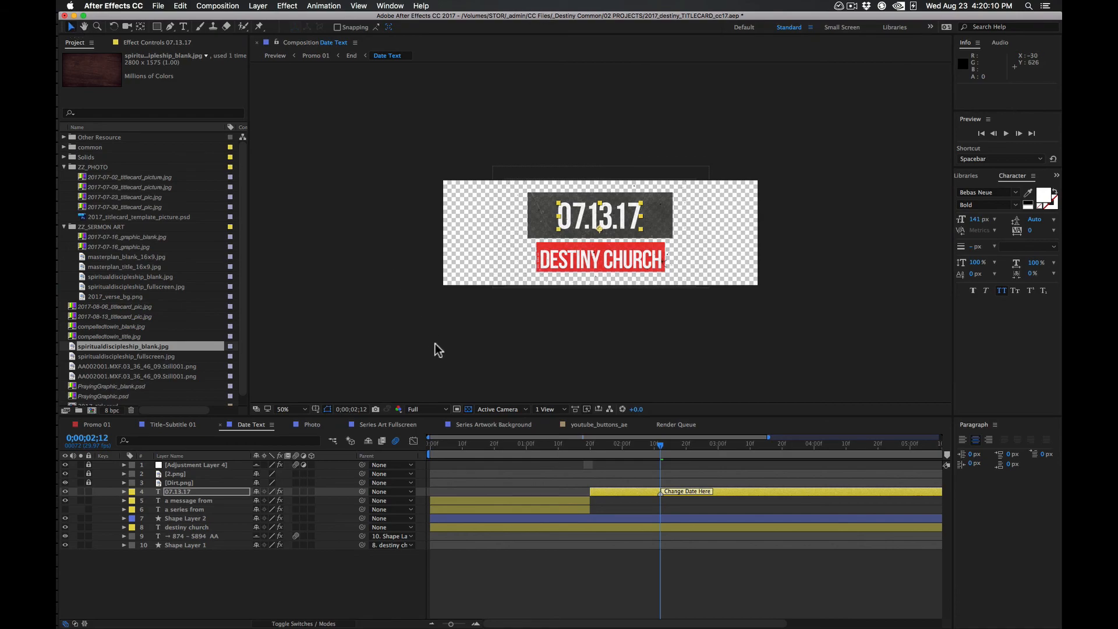
pyautogui.click(181, 424)
pyautogui.click(108, 424)
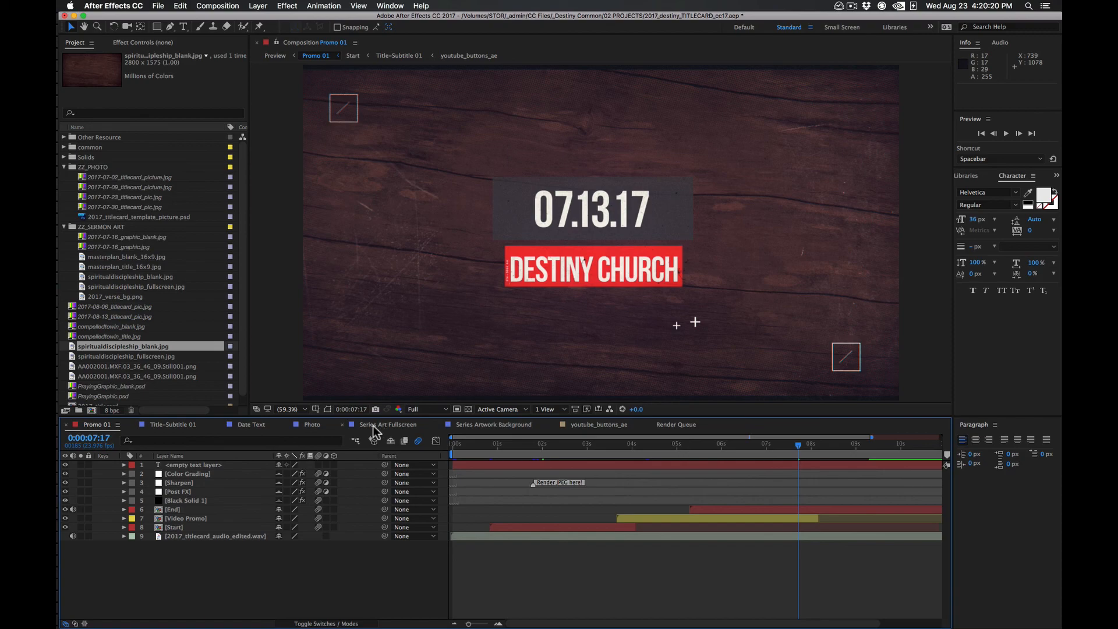
# Loosen the kerning between 13 and the second period of the Date Text date to 0, and return to Promo 01
pyautogui.click(251, 424)
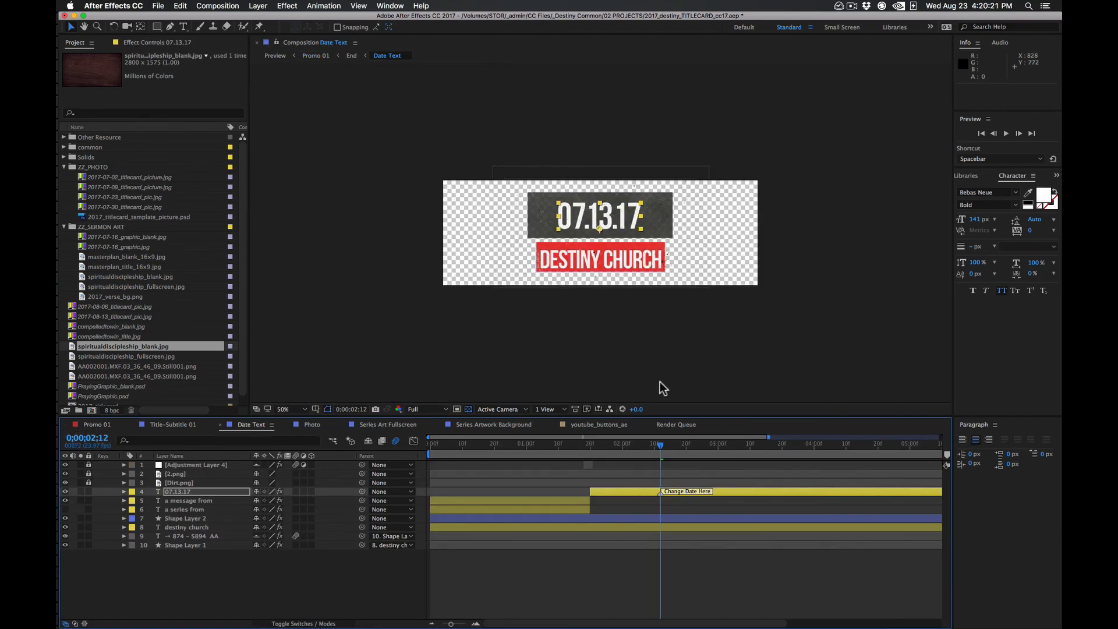
pyautogui.doubleClick(612, 226)
pyautogui.click(611, 226)
pyautogui.hotkey('alt', 'Right')
pyautogui.hotkey('alt', 'Right')
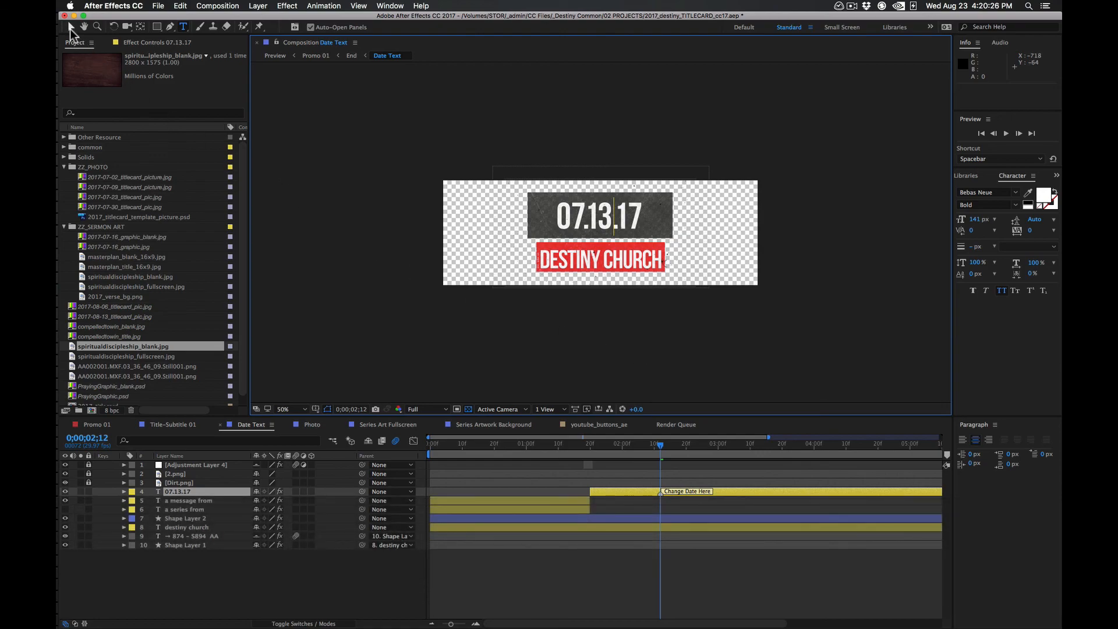
pyautogui.click(71, 27)
pyautogui.click(88, 424)
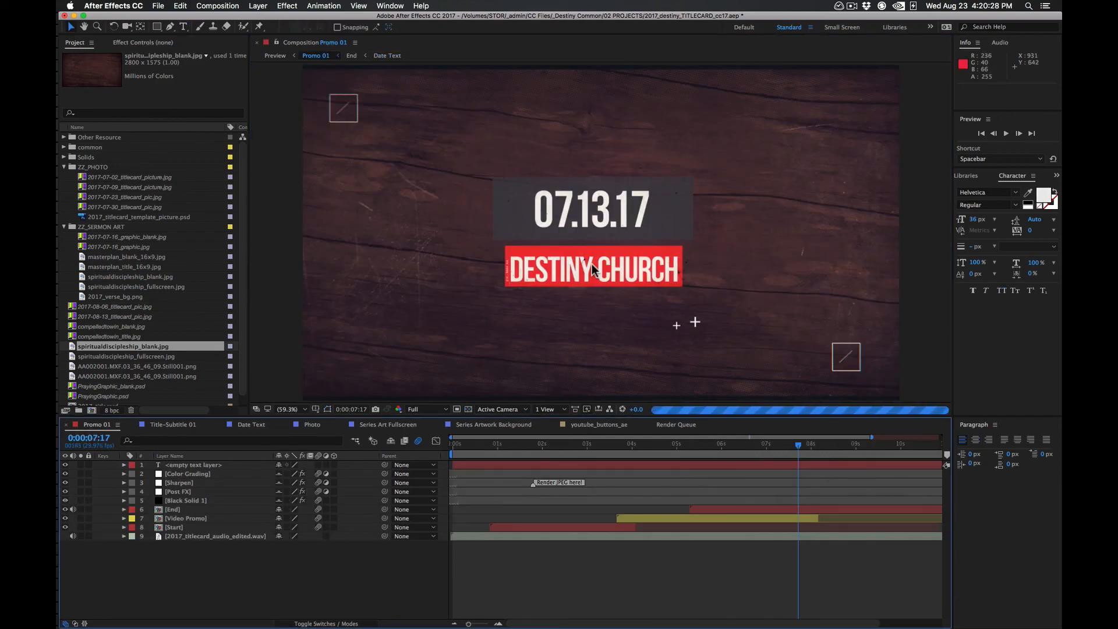